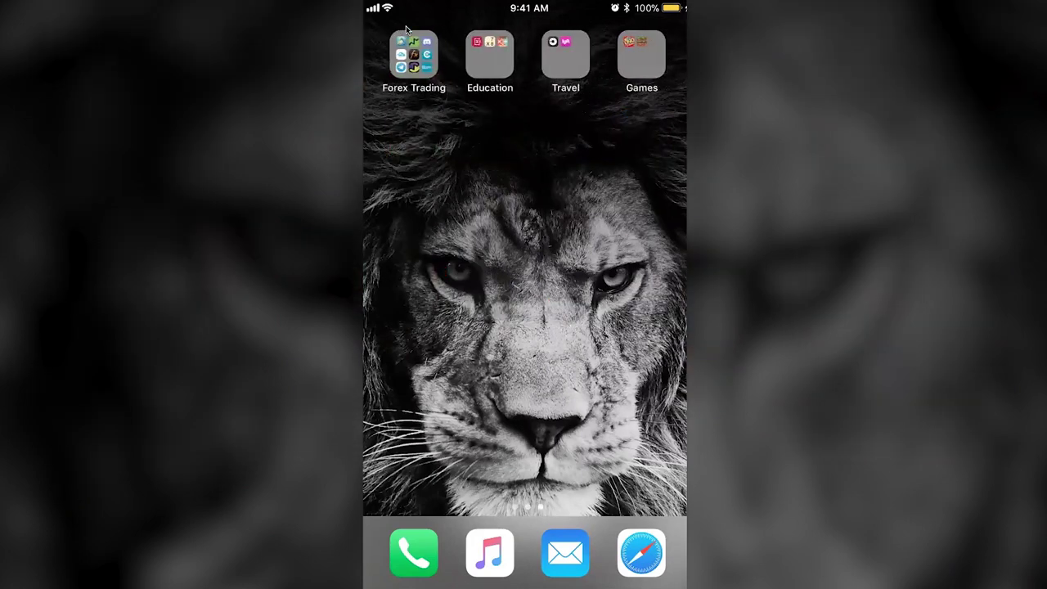
Step: Open Myfxbook from the Forex Trading folder and examine yesterday's economic calendar events with their impact ratings and figures
{"action": "left_click", "coordinate": [407, 31]}
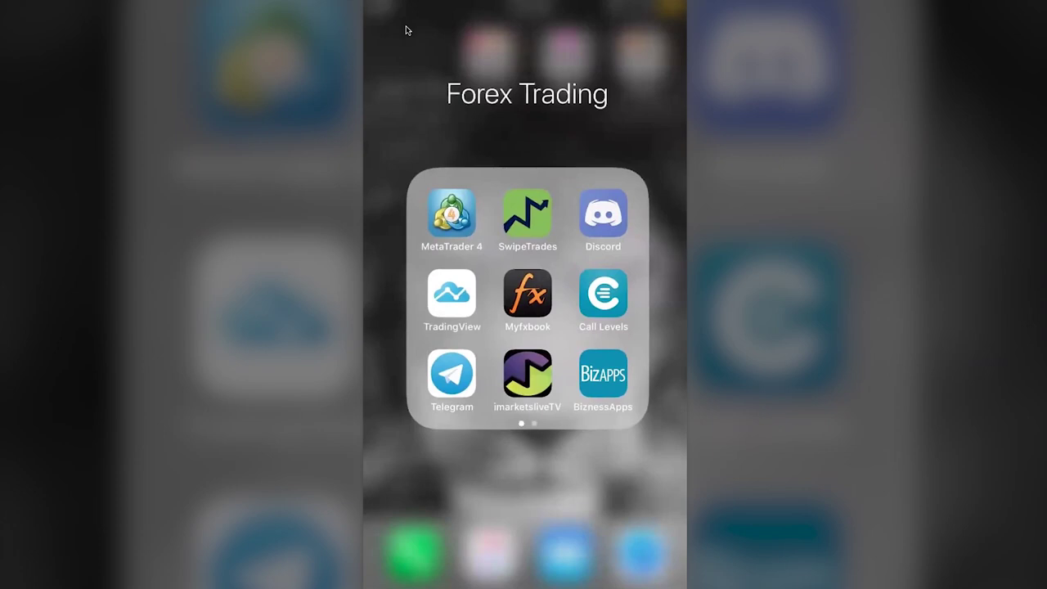
{"action": "left_click", "coordinate": [517, 331]}
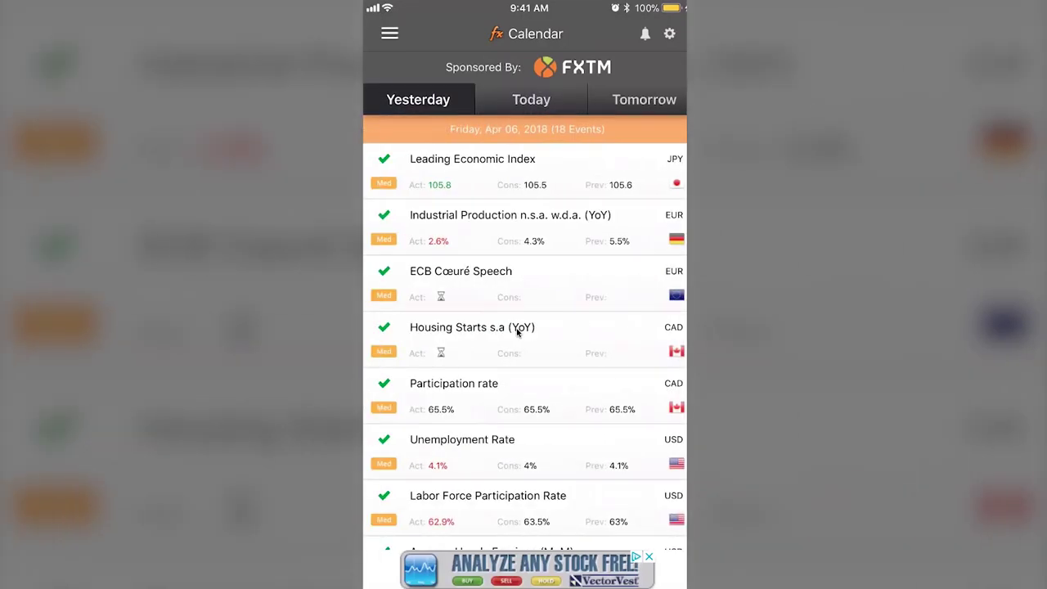
{"action": "scroll", "coordinate": [517, 332], "scroll_direction": "up", "scroll_amount": 1}
{"action": "scroll", "coordinate": [517, 332], "scroll_direction": "down", "scroll_amount": 4}
{"action": "scroll", "coordinate": [518, 331], "scroll_direction": "down", "scroll_amount": 4}
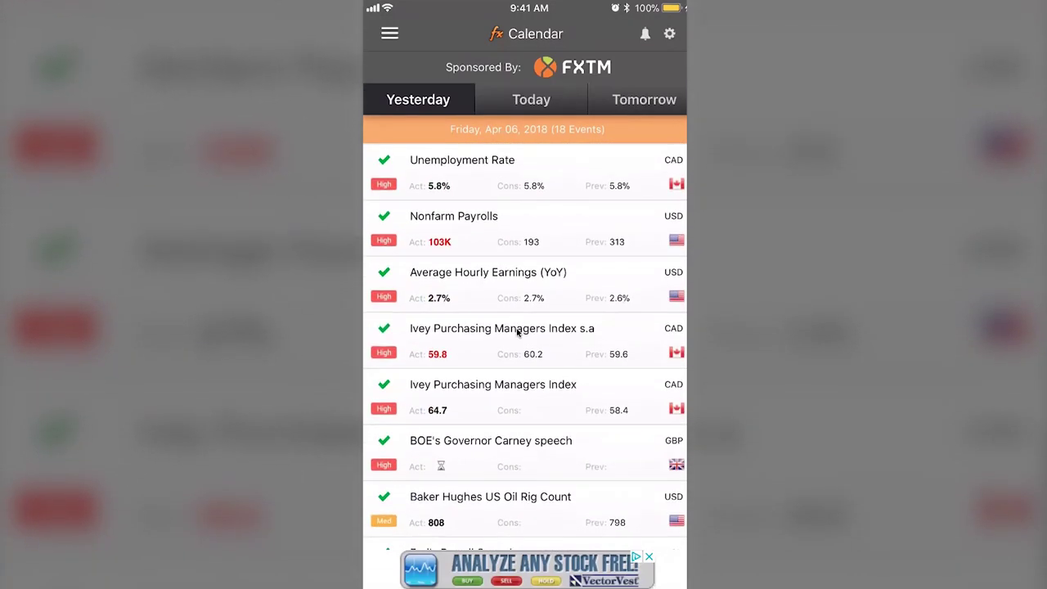
{"action": "scroll", "coordinate": [517, 331], "scroll_direction": "up", "scroll_amount": 2}
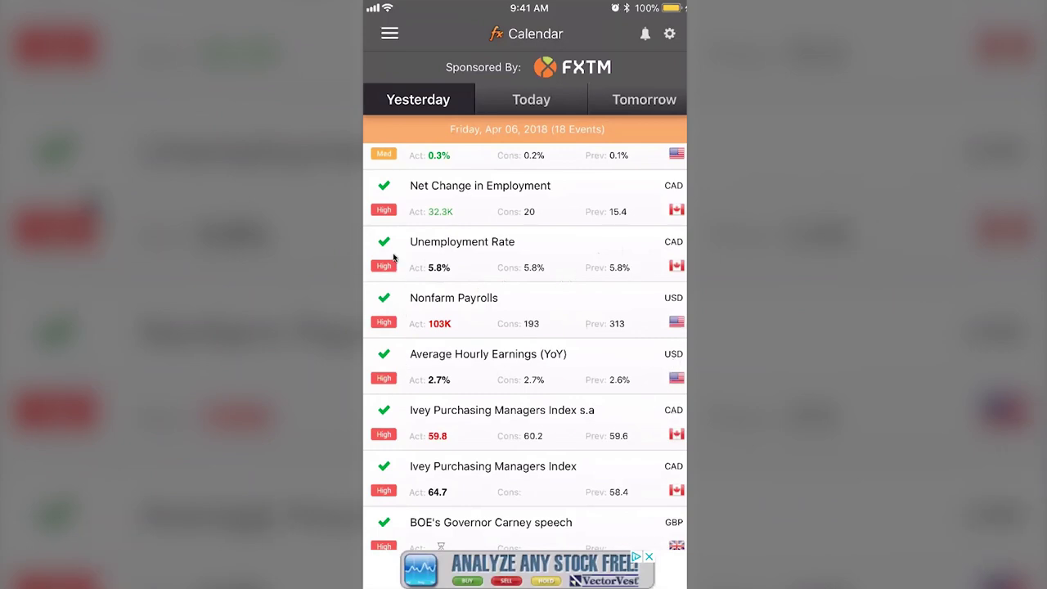
{"action": "scroll", "coordinate": [398, 299], "scroll_direction": "down", "scroll_amount": 1}
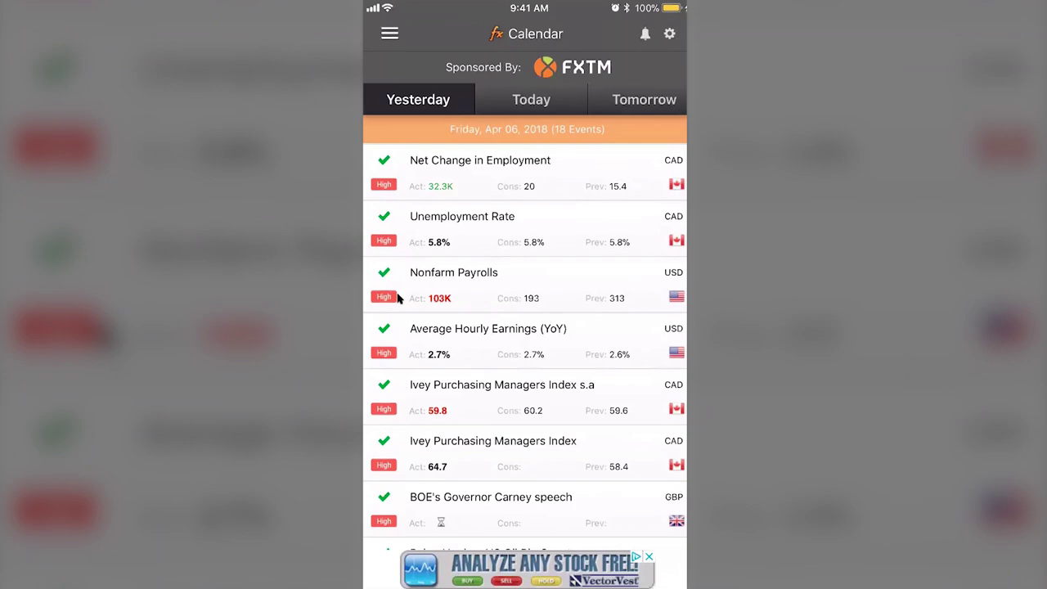
{"action": "scroll", "coordinate": [398, 298], "scroll_direction": "up", "scroll_amount": 1}
{"action": "scroll", "coordinate": [398, 299], "scroll_direction": "down", "scroll_amount": 4}
{"action": "scroll", "coordinate": [398, 298], "scroll_direction": "down", "scroll_amount": 3}
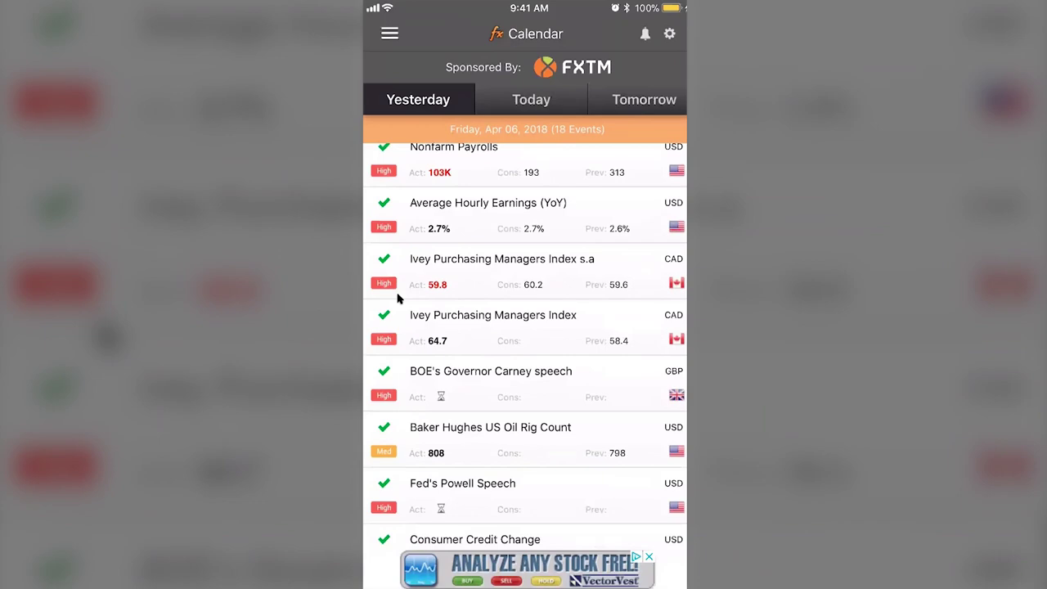
{"action": "scroll", "coordinate": [399, 298], "scroll_direction": "up", "scroll_amount": 10}
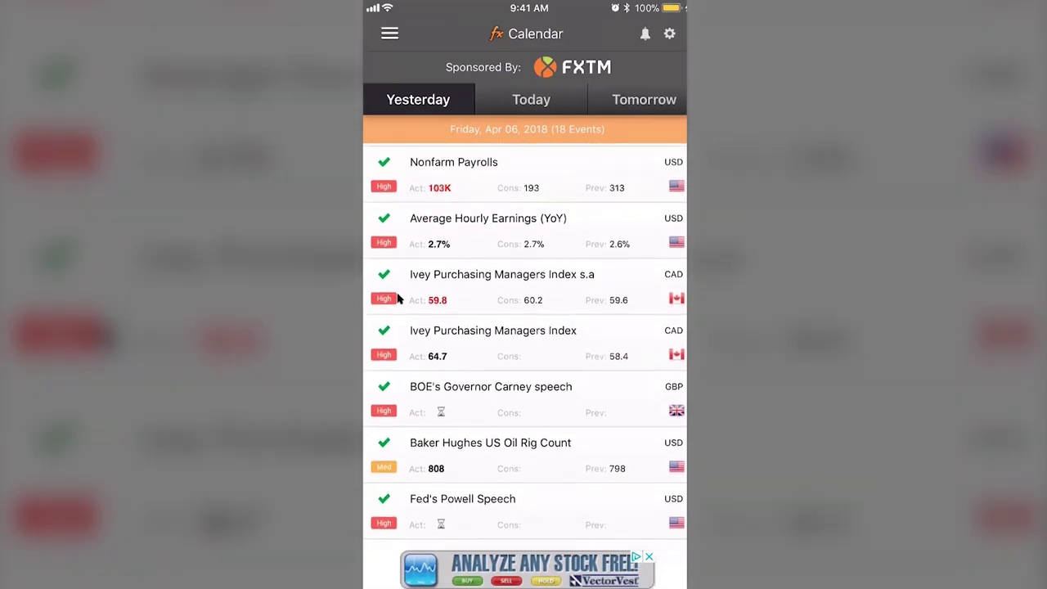
{"action": "scroll", "coordinate": [399, 298], "scroll_direction": "up", "scroll_amount": 4}
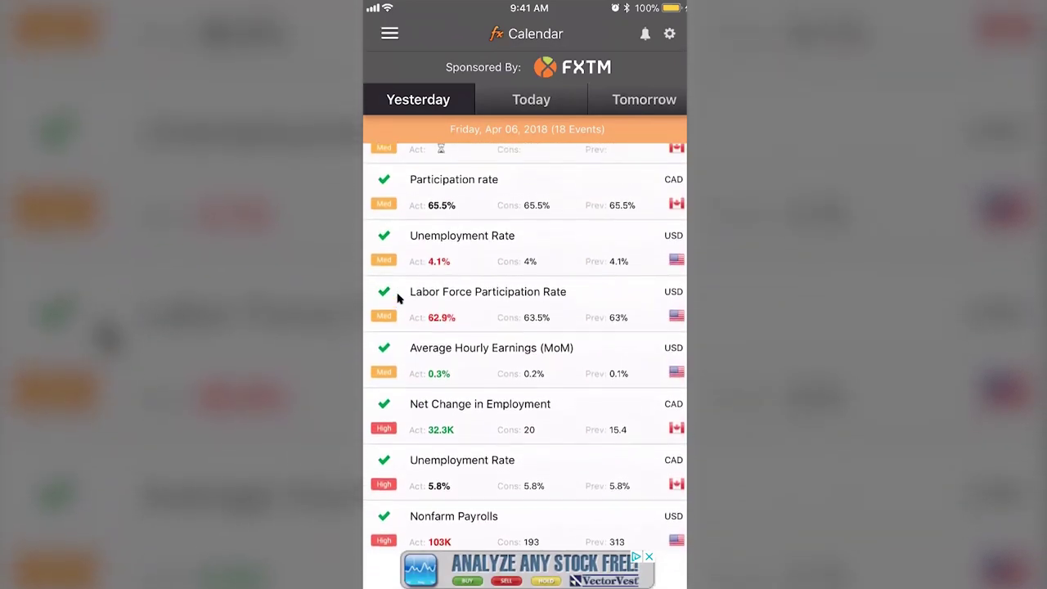
{"action": "scroll", "coordinate": [398, 299], "scroll_direction": "up", "scroll_amount": 5}
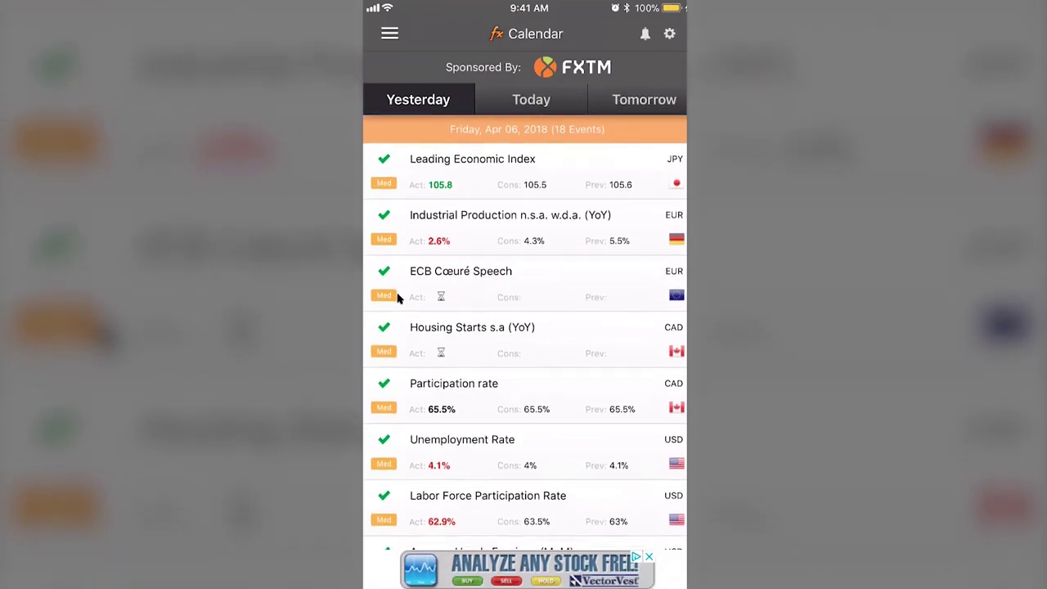
Step: Switch the calendar from yesterday to next week and examine the events scheduled from Sunday to Wednesday
{"action": "scroll", "coordinate": [398, 294], "scroll_direction": "right", "scroll_amount": 3}
{"action": "scroll", "coordinate": [398, 295], "scroll_direction": "up", "scroll_amount": 1}
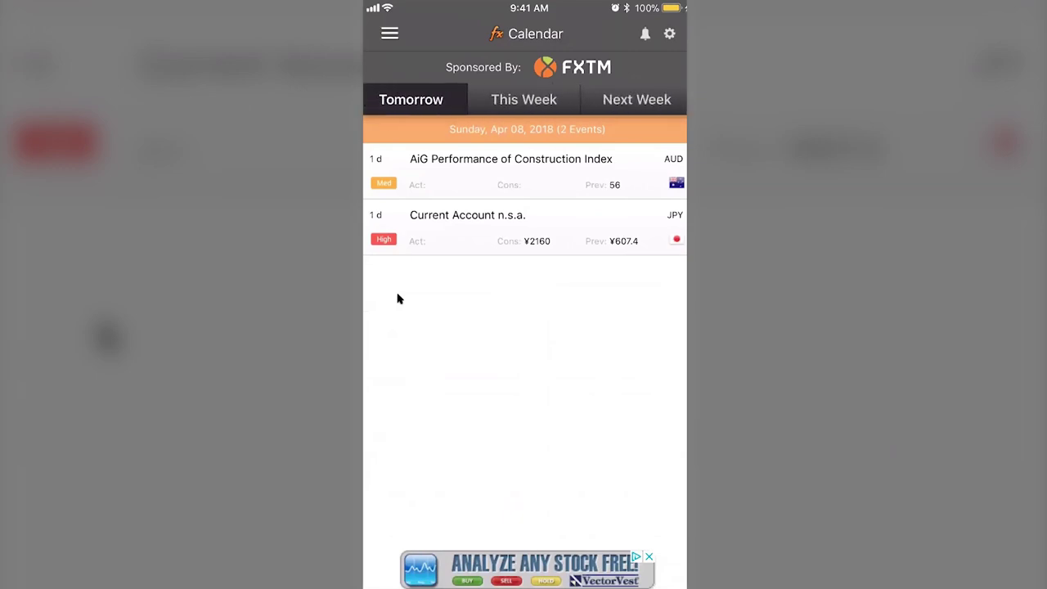
{"action": "scroll", "coordinate": [398, 299], "scroll_direction": "right", "scroll_amount": 5}
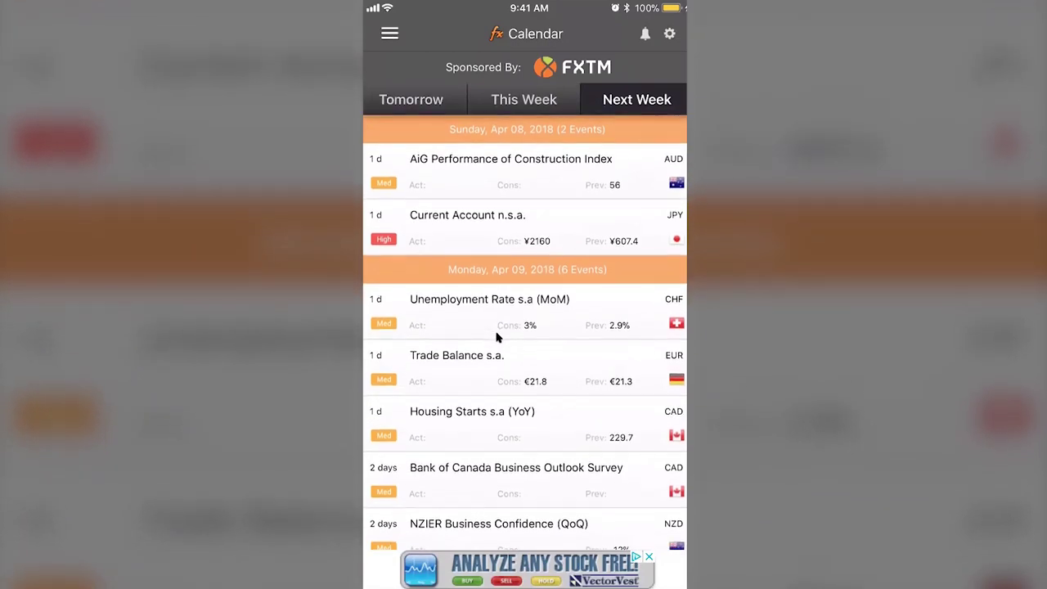
{"action": "scroll", "coordinate": [496, 336], "scroll_direction": "down", "scroll_amount": 5}
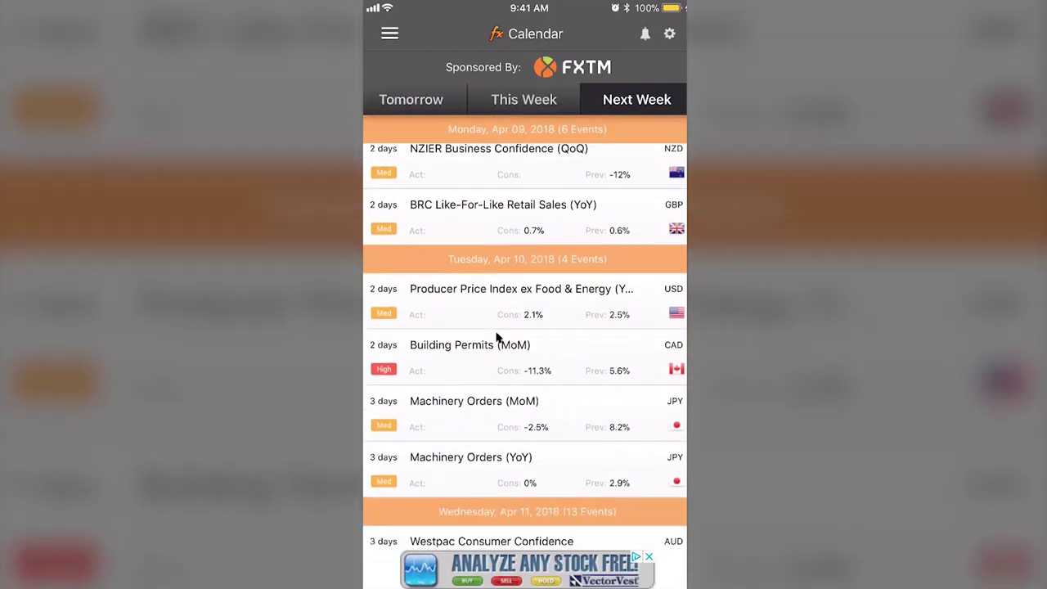
{"action": "scroll", "coordinate": [496, 337], "scroll_direction": "down", "scroll_amount": 1}
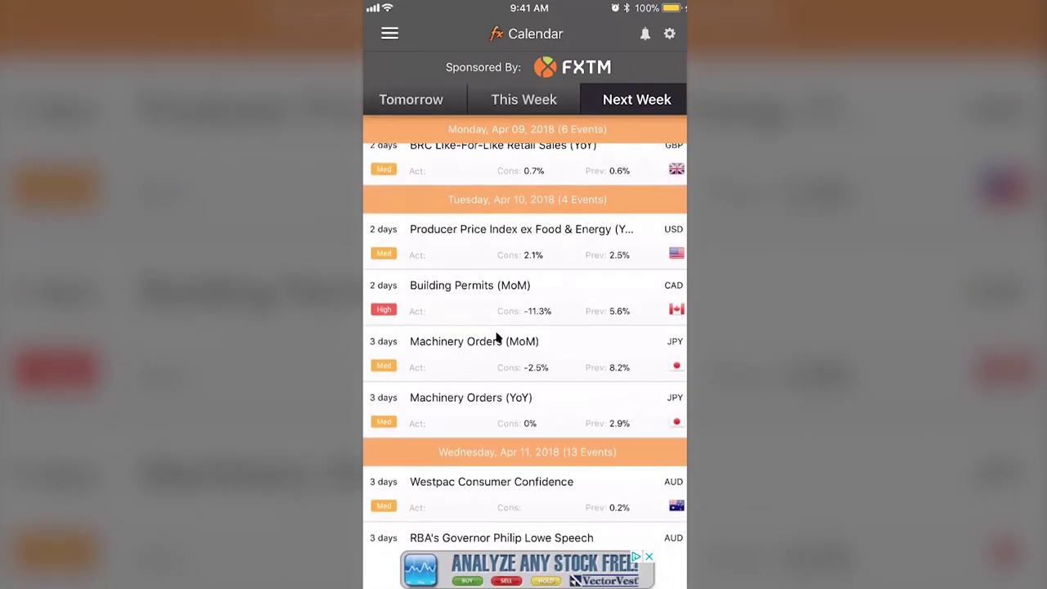
{"action": "scroll", "coordinate": [495, 336], "scroll_direction": "up", "scroll_amount": 5}
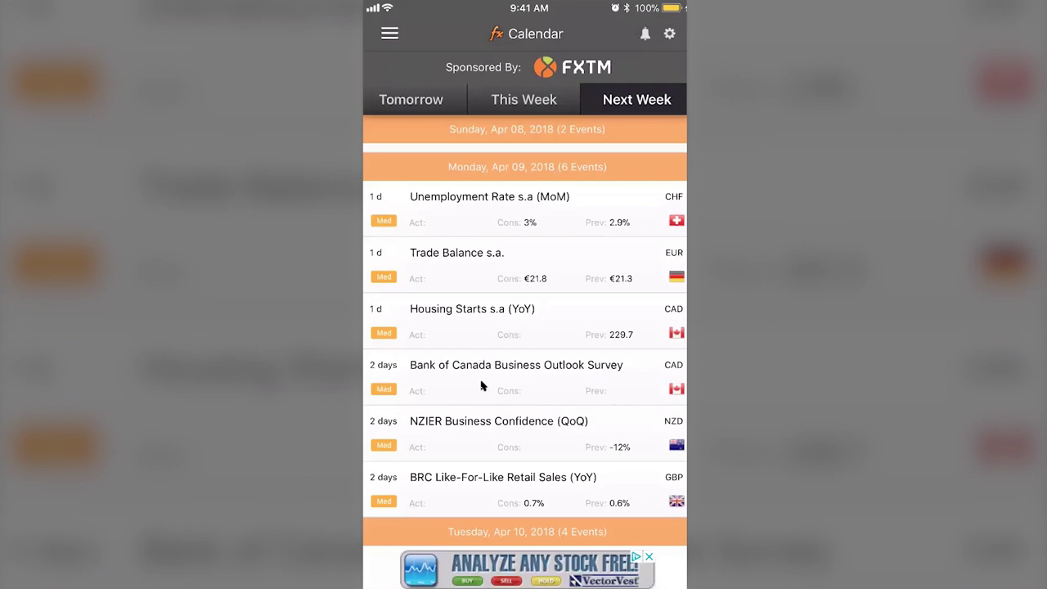
{"action": "scroll", "coordinate": [480, 423], "scroll_direction": "down", "scroll_amount": 1}
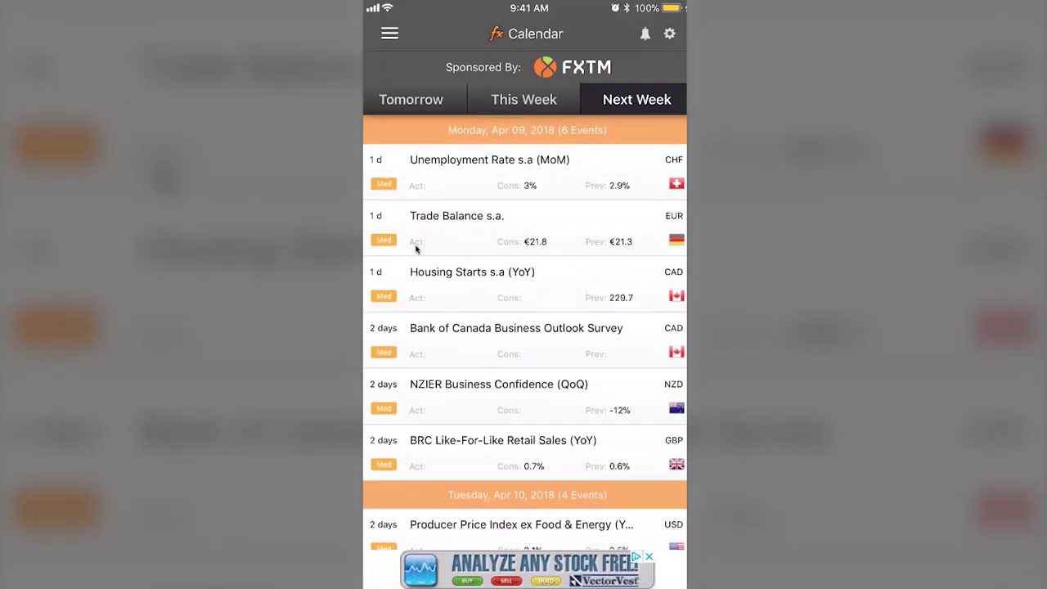
{"action": "scroll", "coordinate": [415, 249], "scroll_direction": "down", "scroll_amount": 1}
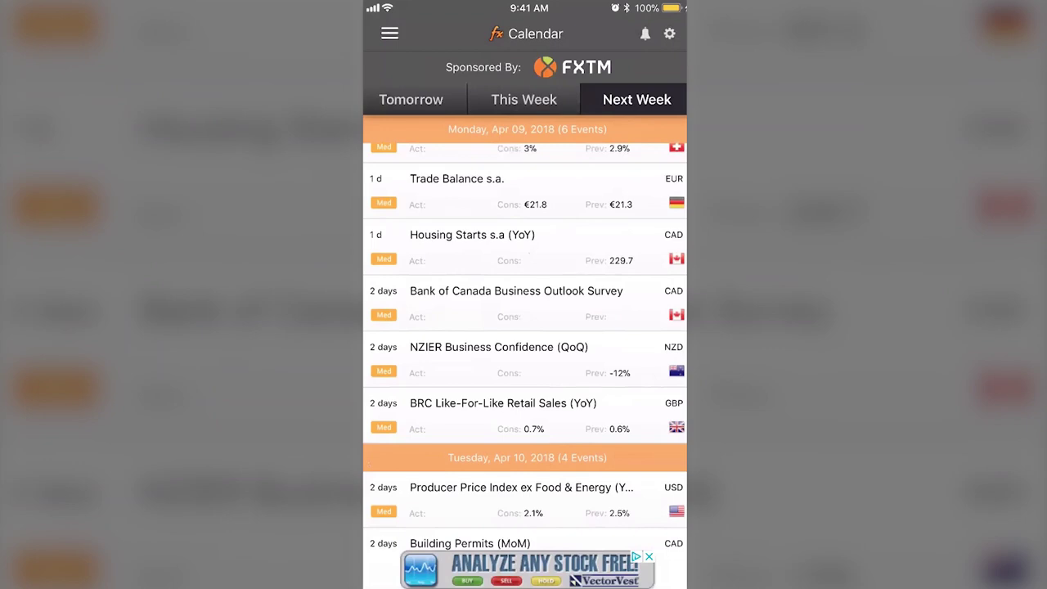
{"action": "key", "text": "super+shift+h"}
{"action": "key", "text": "super+shift+h"}
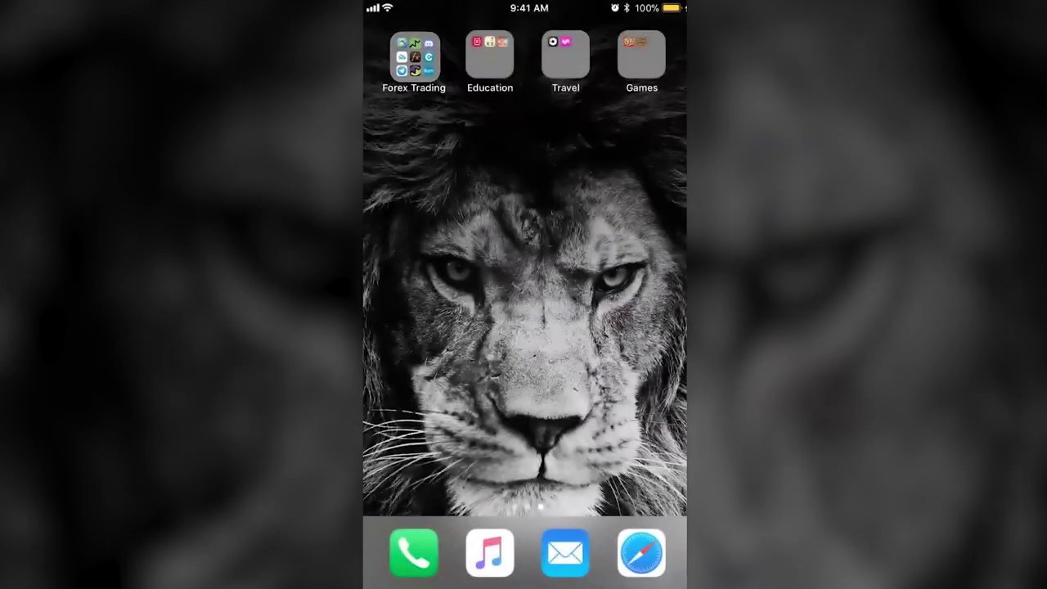
{"action": "key", "text": "super+shift+h"}
{"action": "key", "text": "super+shift+h"}
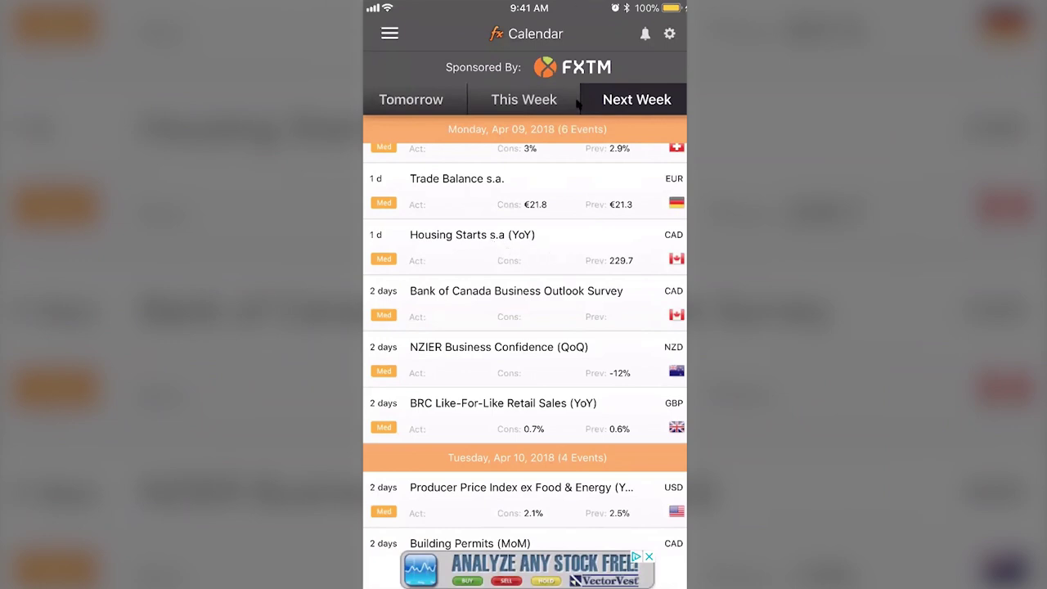
Step: Review next week's calendar once more, checking the impact ratings of the listed news events
{"action": "scroll", "coordinate": [524, 327], "scroll_direction": "up", "scroll_amount": 3}
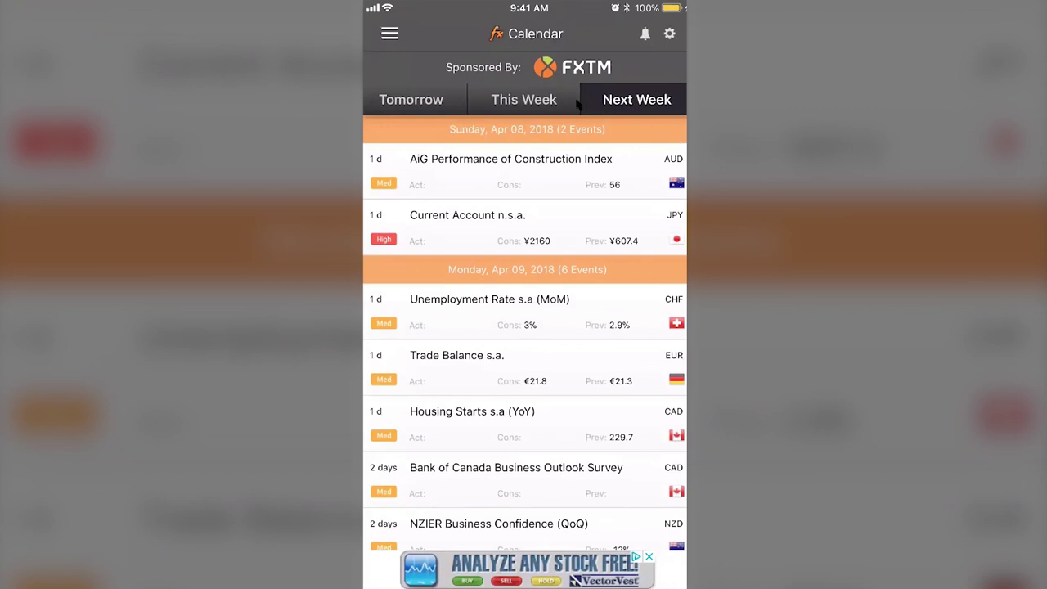
{"action": "scroll", "coordinate": [523, 327], "scroll_direction": "down", "scroll_amount": 5}
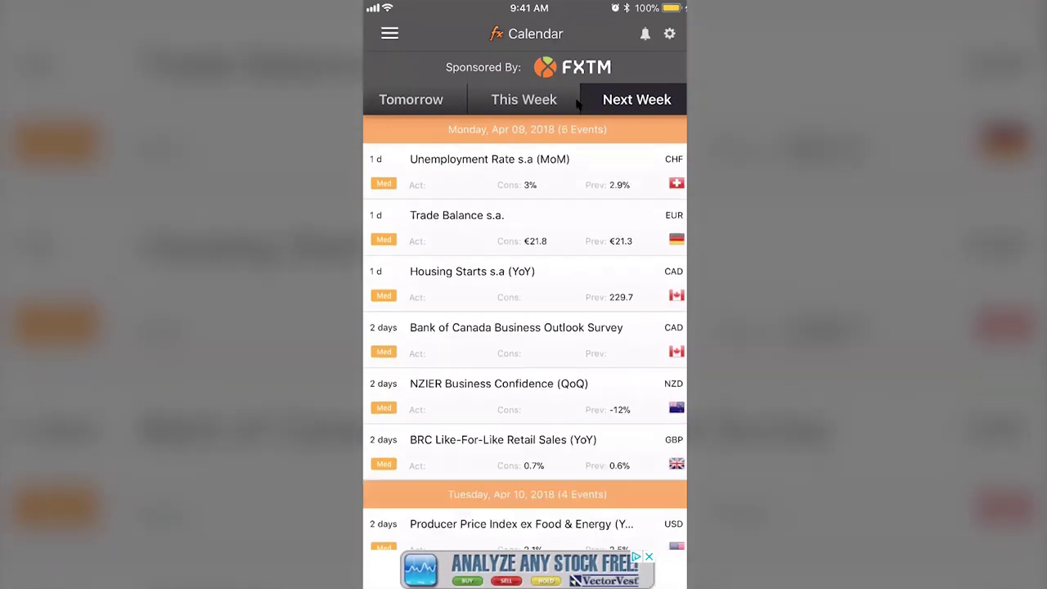
{"action": "scroll", "coordinate": [524, 328], "scroll_direction": "down", "scroll_amount": 2}
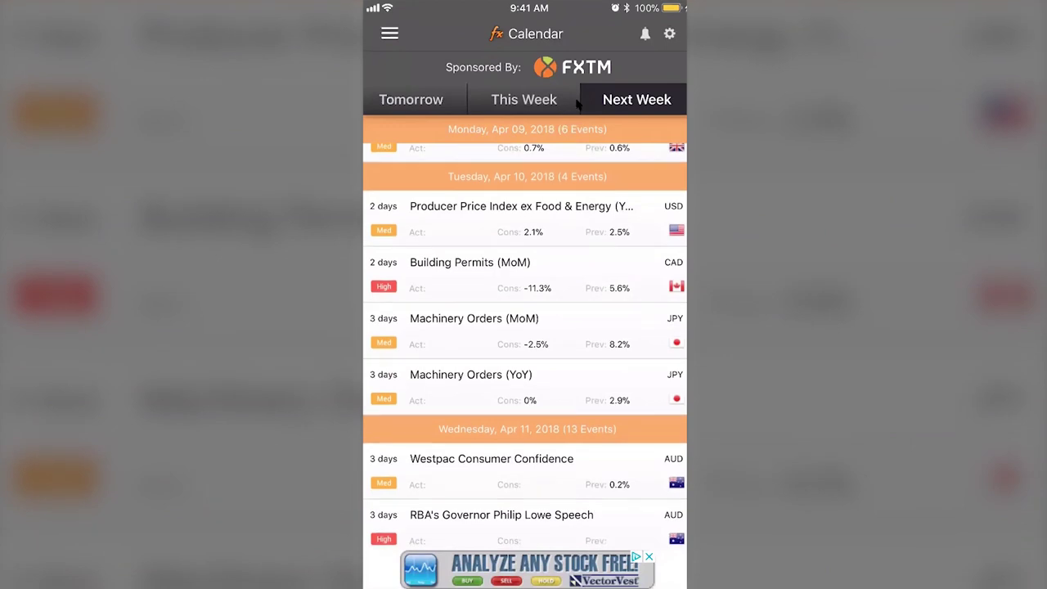
{"action": "scroll", "coordinate": [577, 104], "scroll_direction": "down", "scroll_amount": 2}
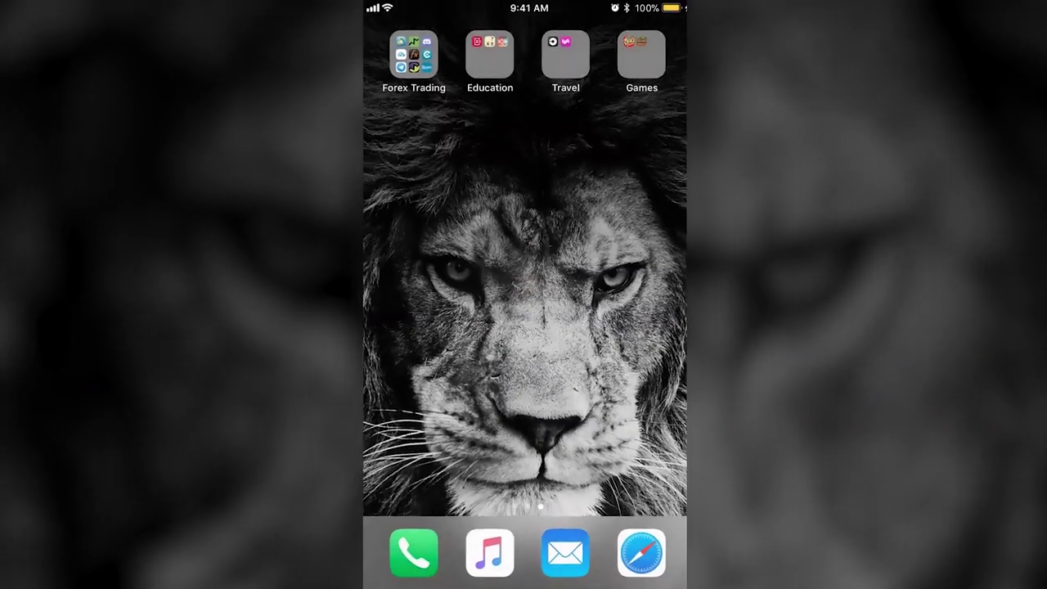
Step: Open Call Levels from the Forex Trading folder and start a new call level for the GBP–USD pair
{"action": "left_click", "coordinate": [416, 52]}
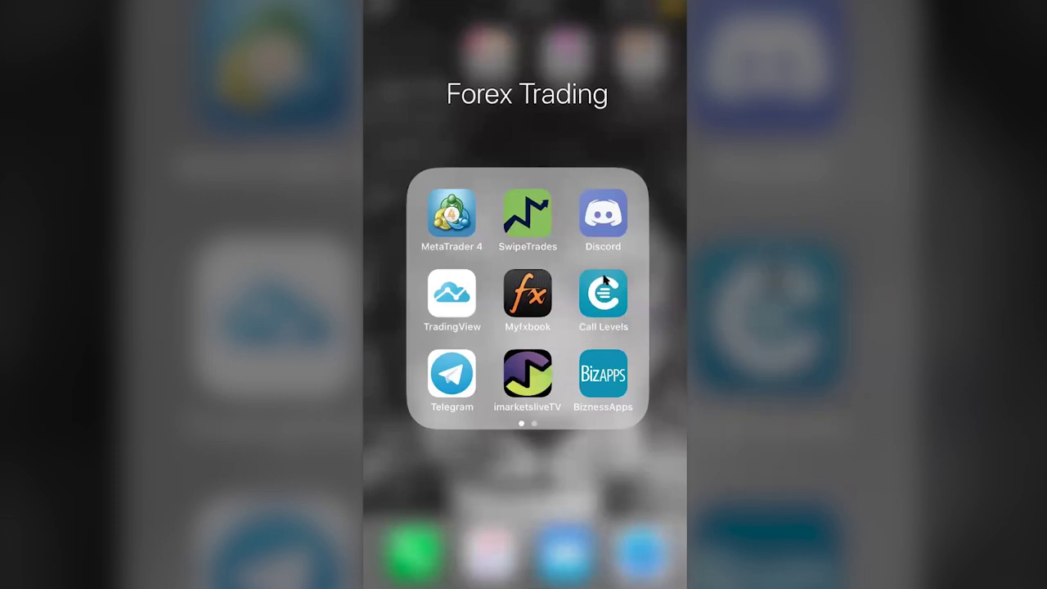
{"action": "left_click", "coordinate": [603, 295]}
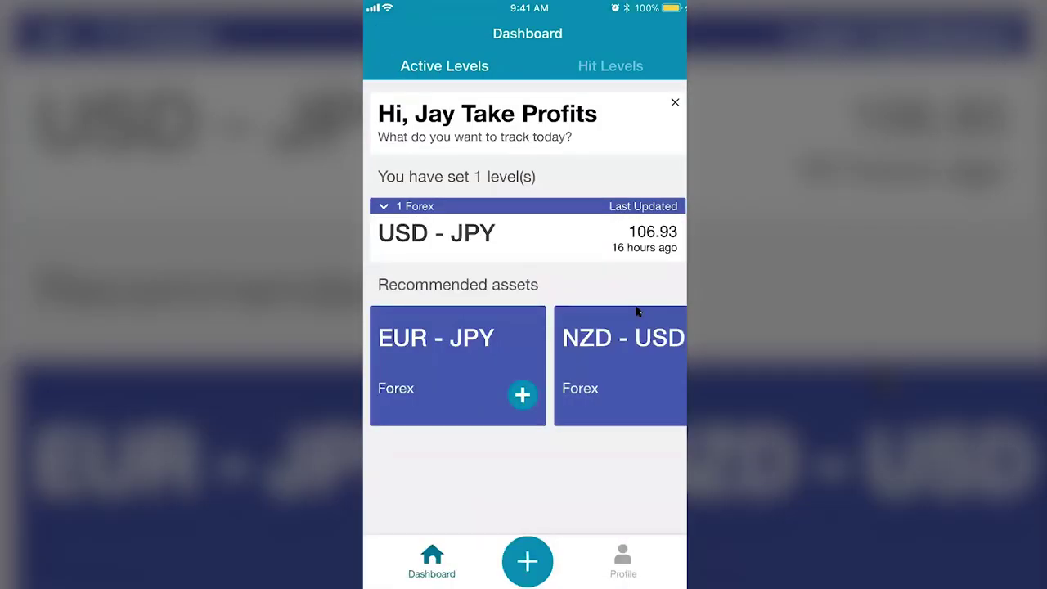
{"action": "left_click", "coordinate": [515, 570]}
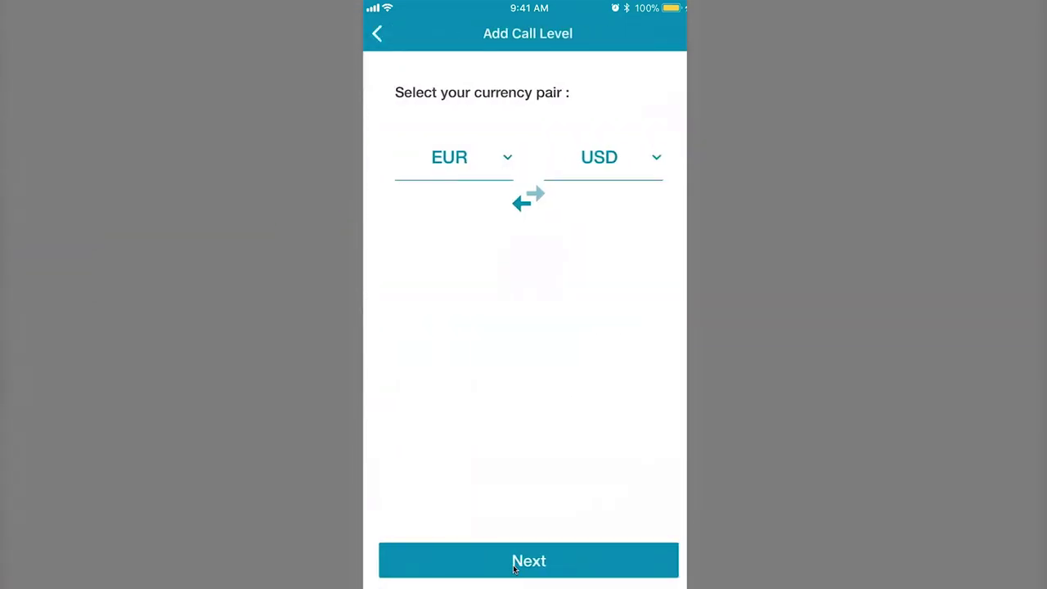
{"action": "scroll", "coordinate": [515, 569], "scroll_direction": "down", "scroll_amount": 1}
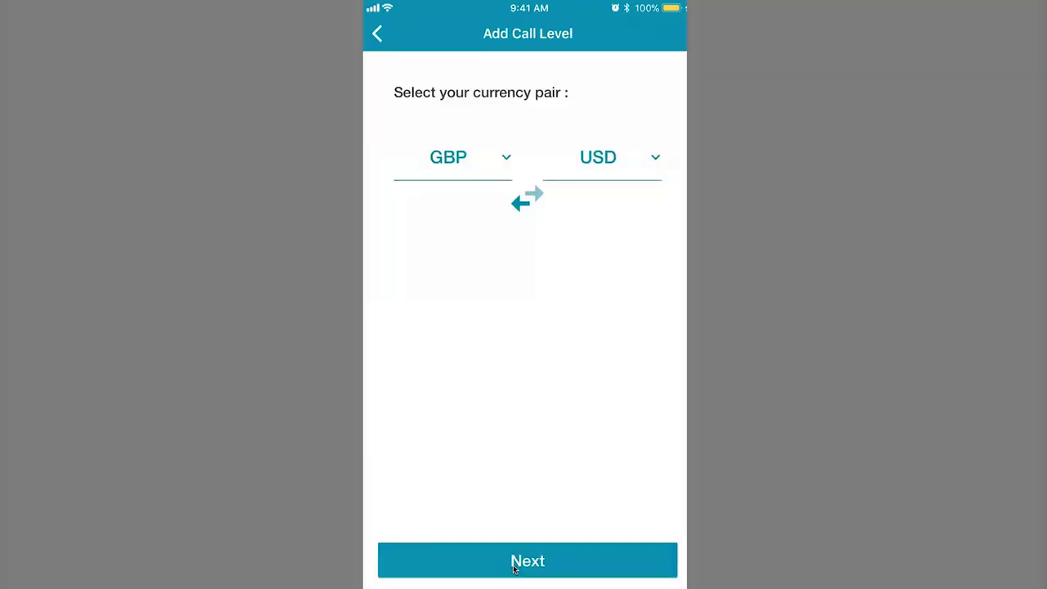
{"action": "left_click", "coordinate": [514, 569]}
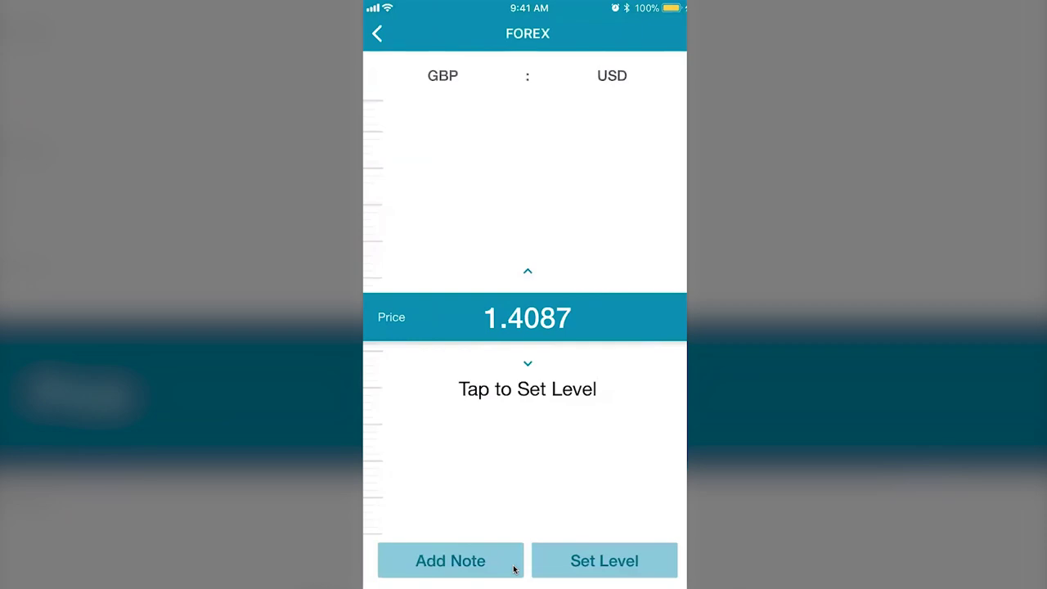
Step: Set the GBP–USD level's target price to 1.408 and open the note editor for it
{"action": "left_click", "coordinate": [515, 569]}
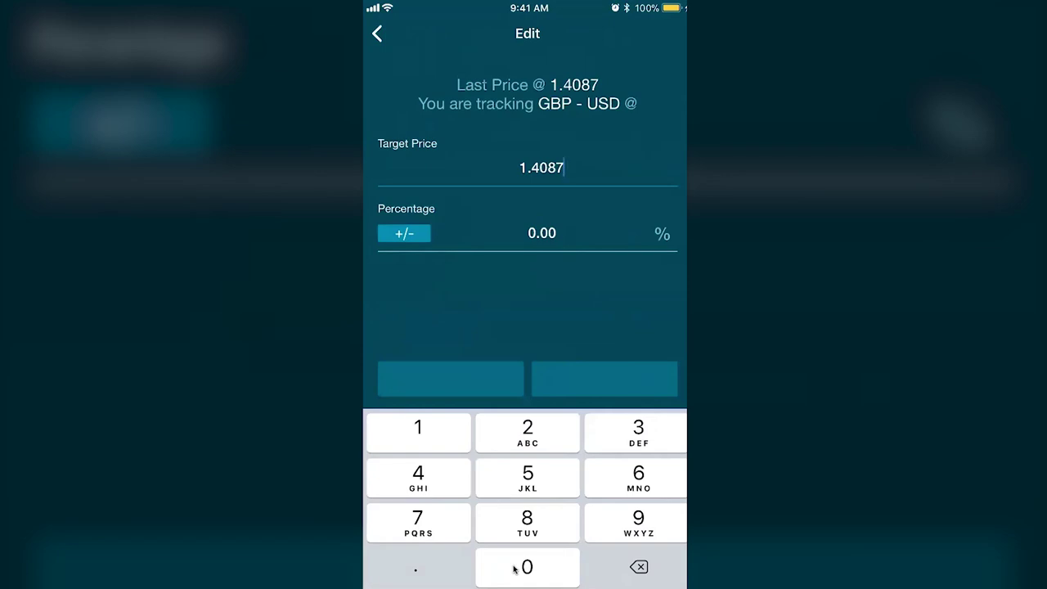
{"action": "key", "text": "BackSpace"}
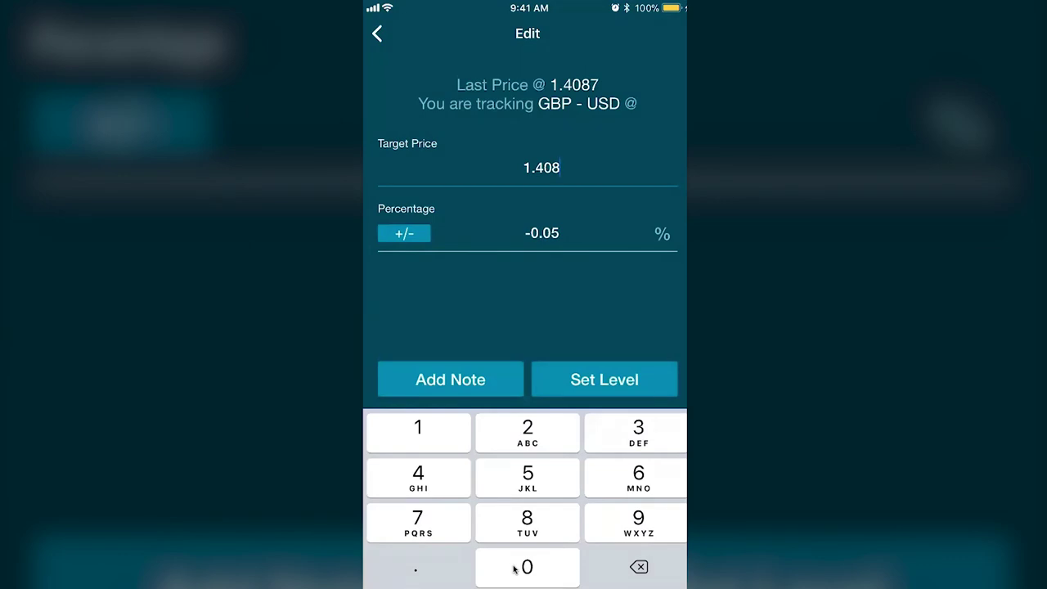
{"action": "left_click", "coordinate": [450, 380]}
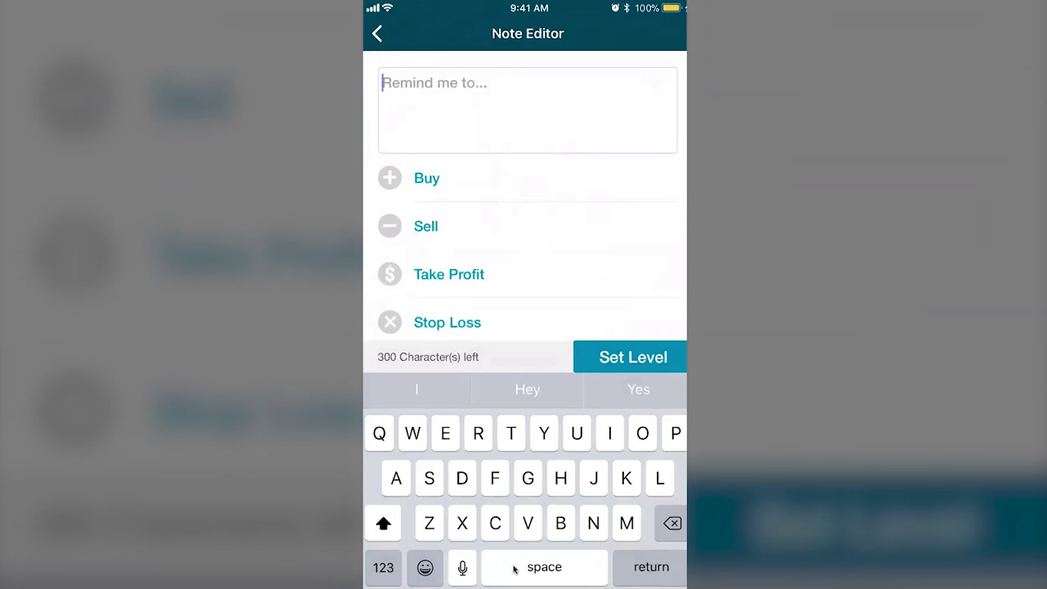
Step: Try the Sell preset as the level's reminder note and clear the note text again
{"action": "left_click", "coordinate": [425, 226]}
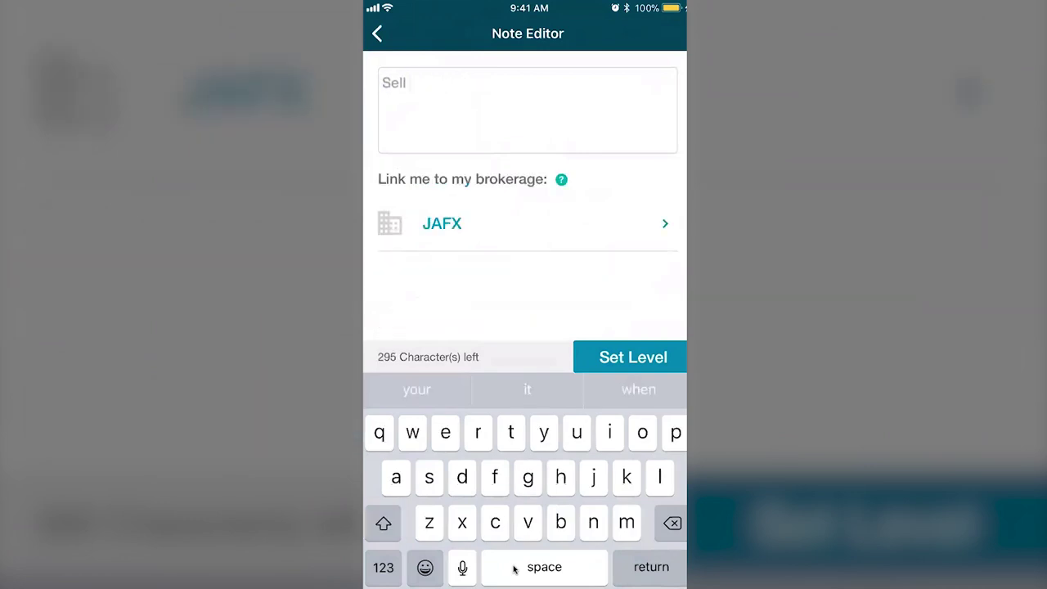
{"action": "key", "text": "BackSpace"}
{"action": "key", "text": "BackSpace"}
{"action": "key", "text": "BackSpace"}
{"action": "key", "text": "BackSpace"}
{"action": "key", "text": "BackSpace"}
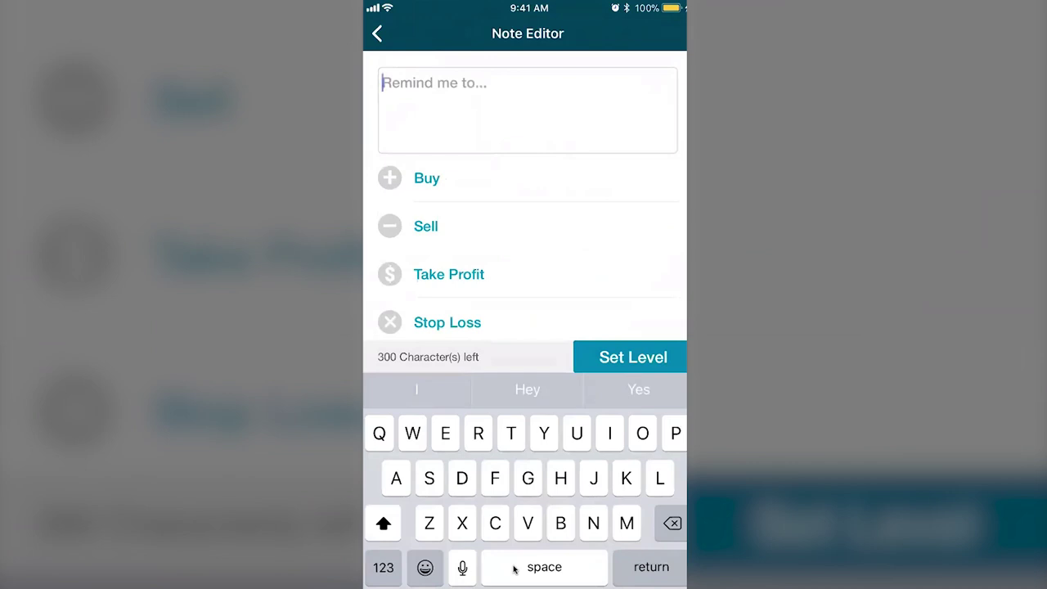
Step: Switch to MetaTrader 4 to look at the H4 chart and return to the Call Levels note editor
{"action": "key", "text": "super"}
{"action": "key", "text": "super"}
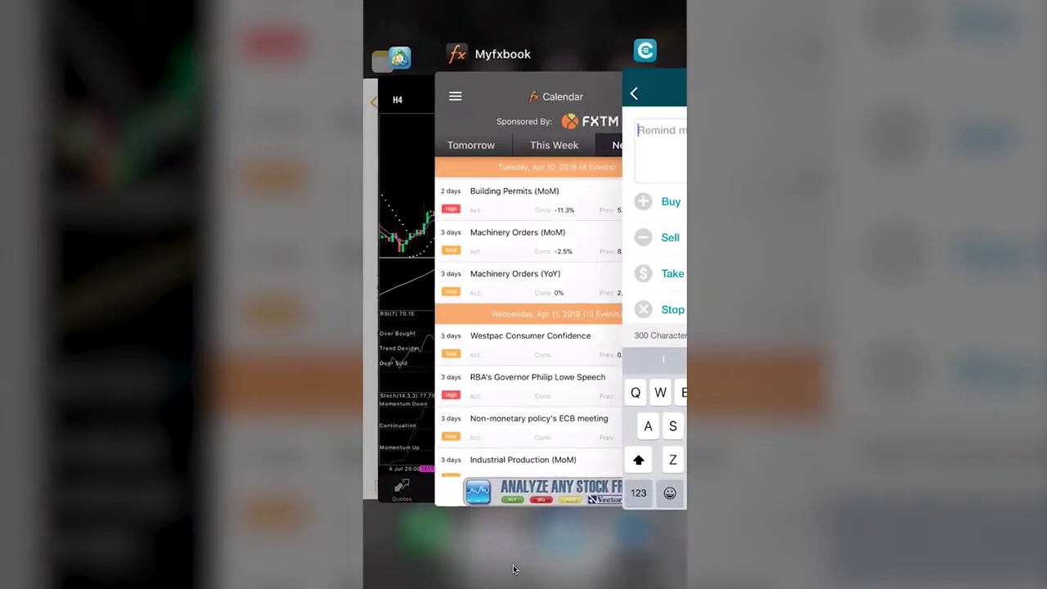
{"action": "left_click", "coordinate": [523, 295]}
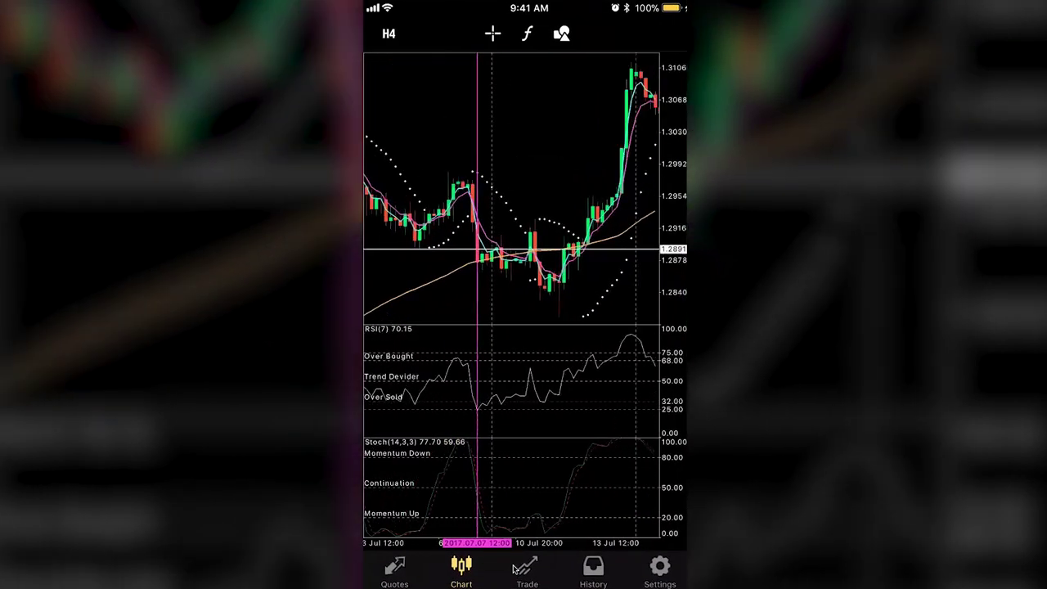
{"action": "key", "text": "super"}
{"action": "key", "text": "super"}
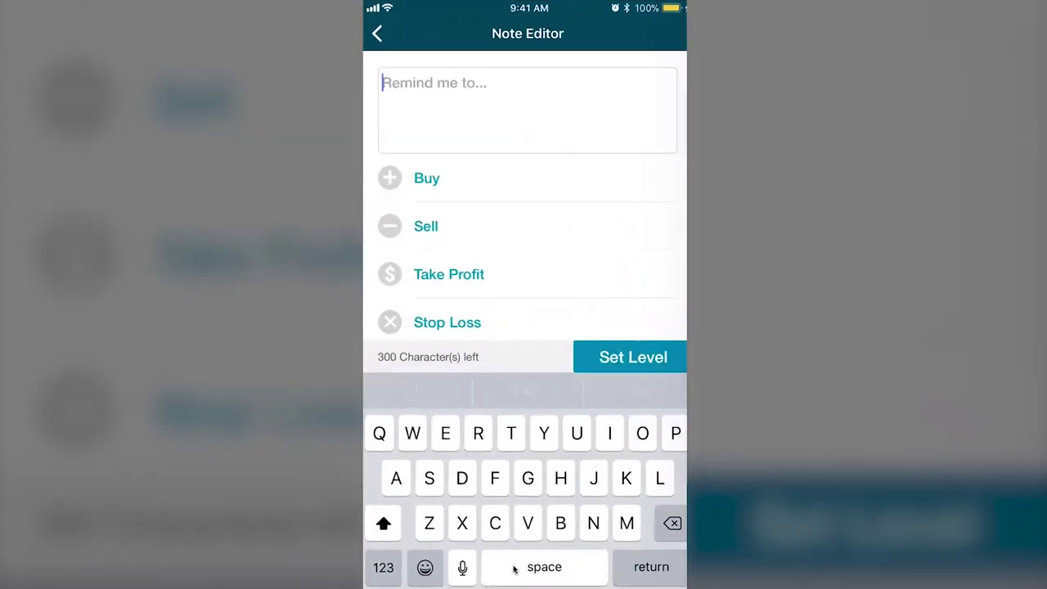
Step: Try Buy as the GBP–USD level's reminder note and clear the text again
{"action": "type", "text": "Buy"}
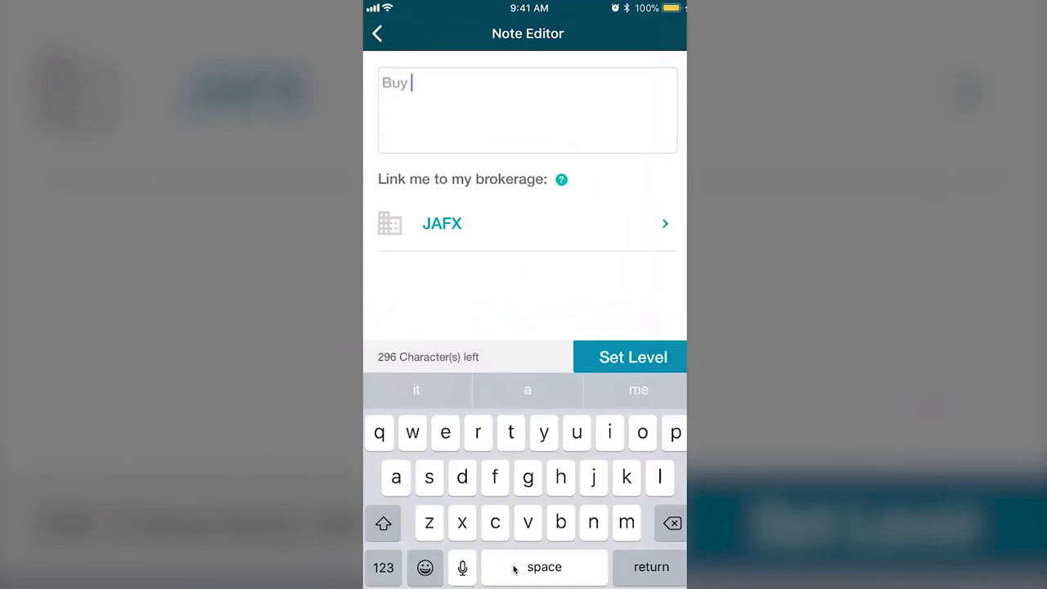
{"action": "key", "text": "BackSpace"}
{"action": "key", "text": "BackSpace"}
{"action": "key", "text": "BackSpace"}
{"action": "key", "text": "BackSpace"}
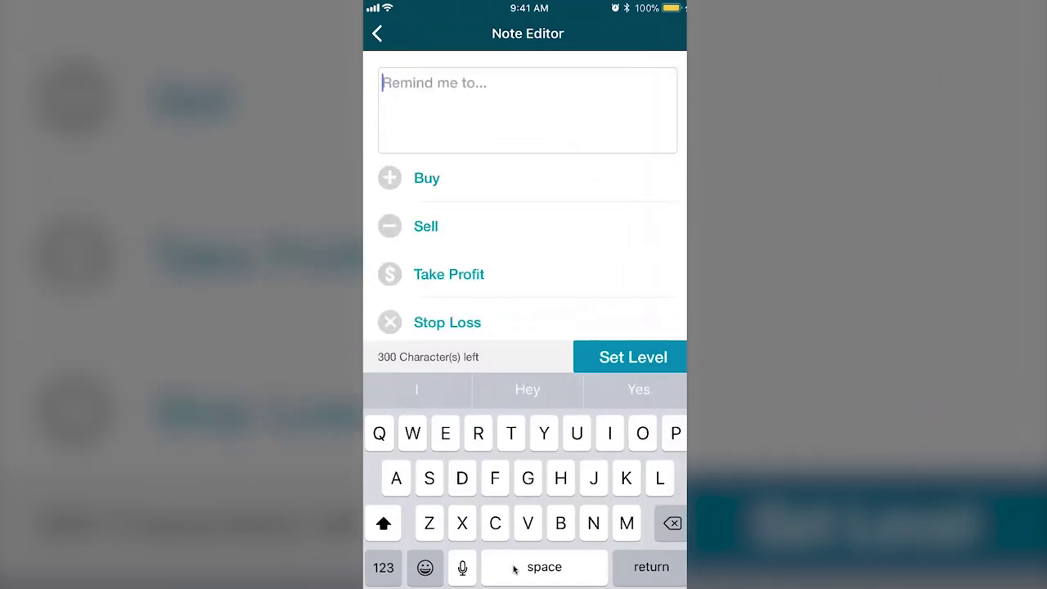
Step: Write "Look to buy" as the reminder note for the GBP–USD level
{"action": "type", "text": "Loo"}
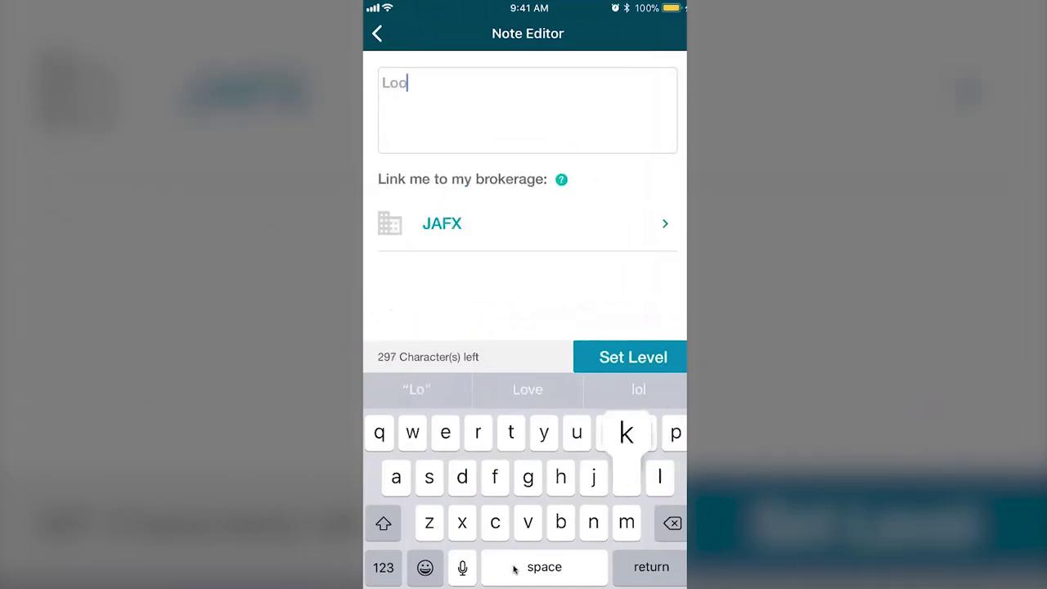
{"action": "type", "text": "k "}
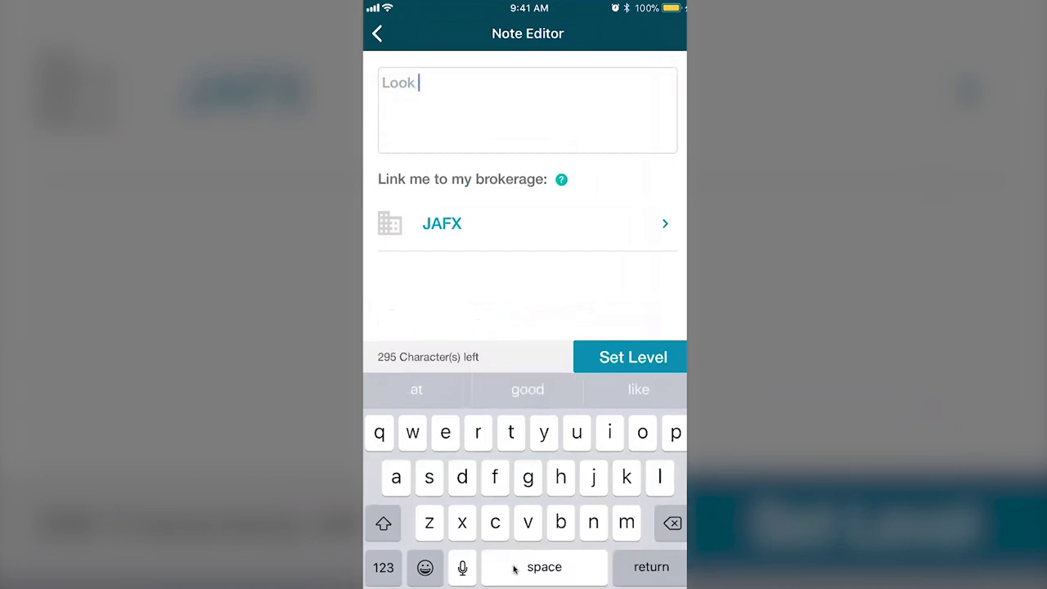
{"action": "type", "text": "to biy"}
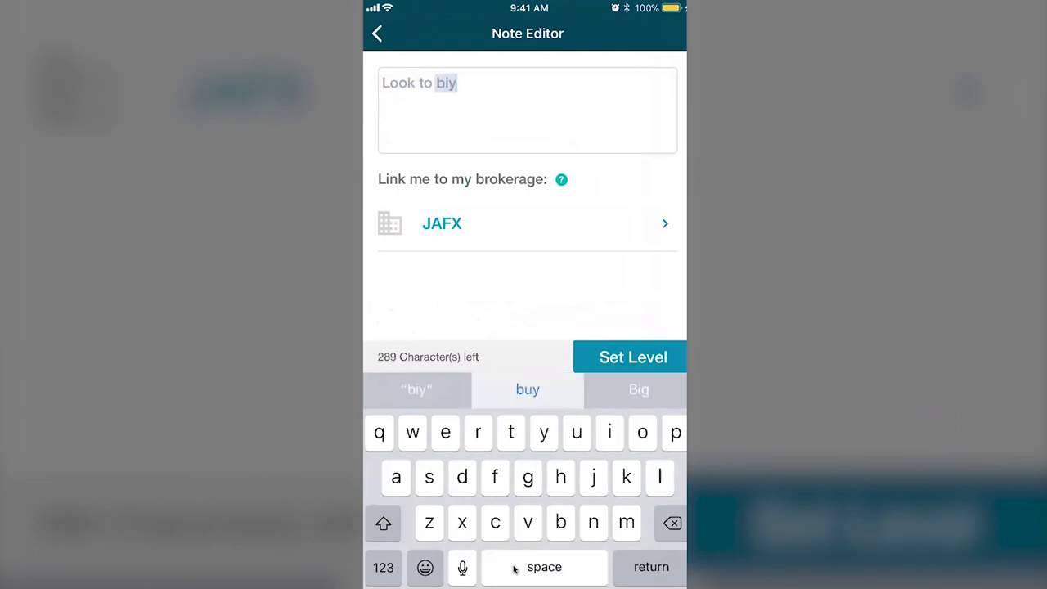
{"action": "key", "text": "BackSpace"}
{"action": "key", "text": "BackSpace"}
{"action": "type", "text": "uy"}
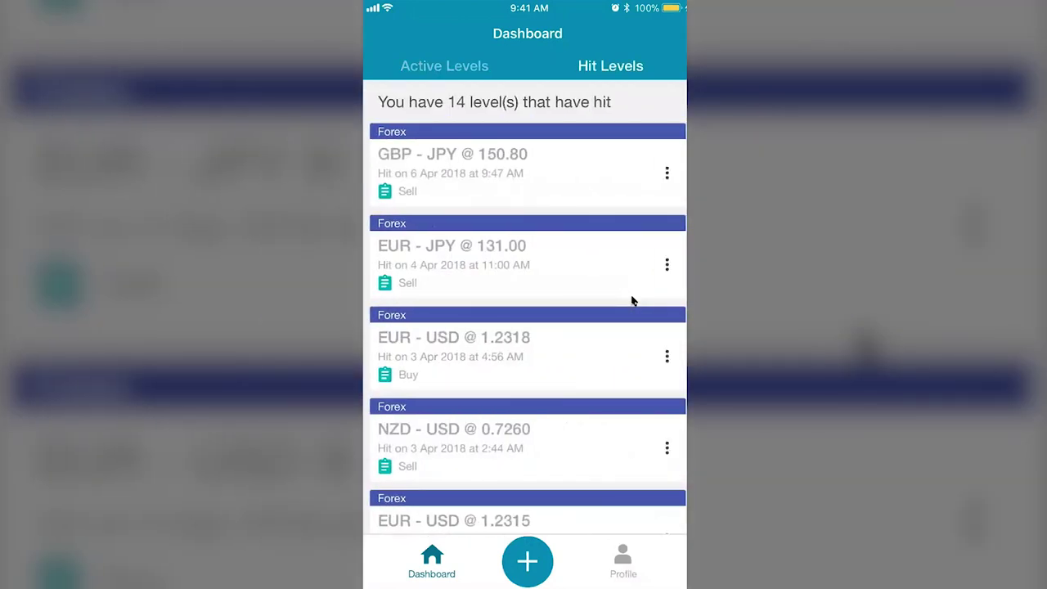
Step: Look through the list of hit levels on the Call Levels dashboard
{"action": "scroll", "coordinate": [632, 301], "scroll_direction": "up", "scroll_amount": 2}
{"action": "scroll", "coordinate": [632, 301], "scroll_direction": "down", "scroll_amount": 4}
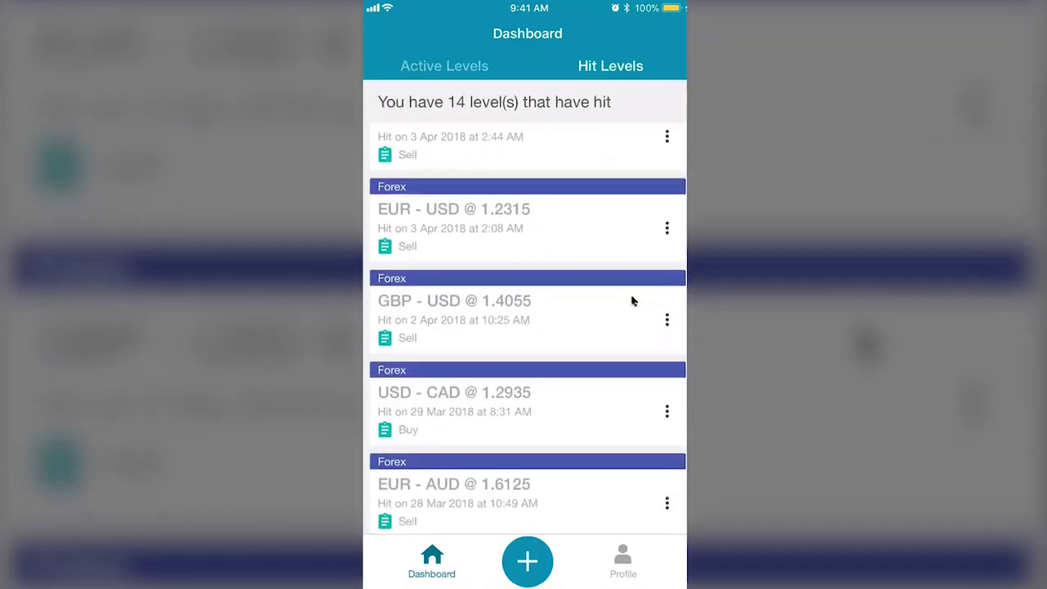
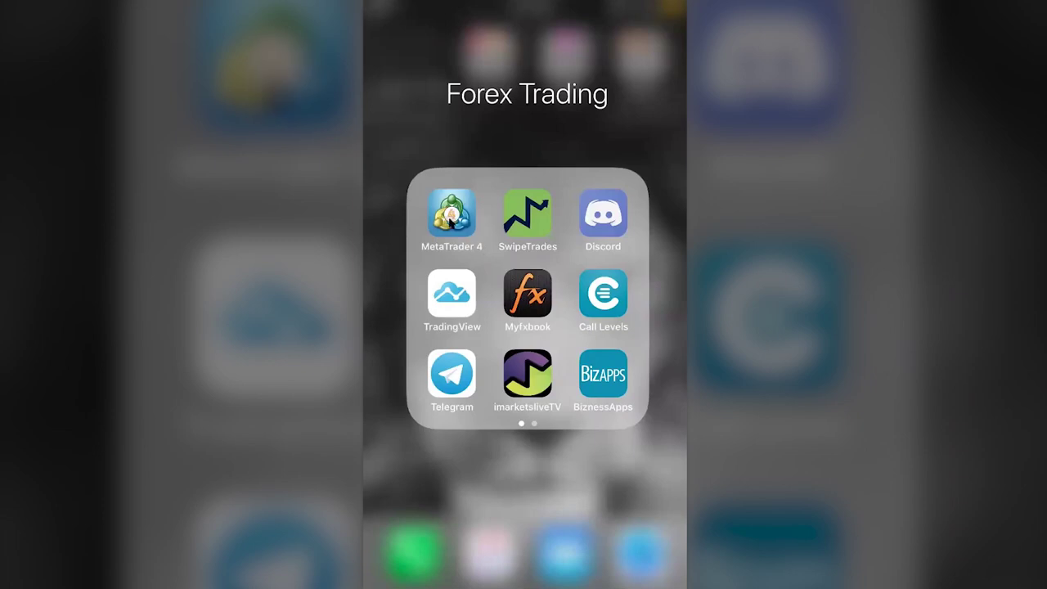
Step: Switch to MetaTrader 4 and look at the GBPUSD Buy Limit order form
{"action": "left_click", "coordinate": [452, 215]}
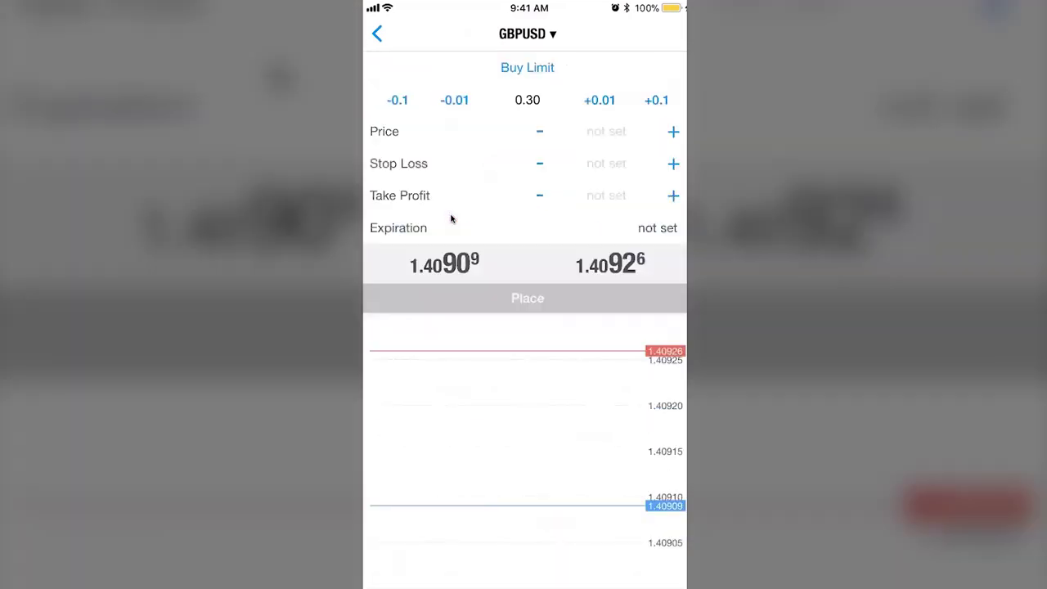
{"action": "left_click", "coordinate": [616, 150]}
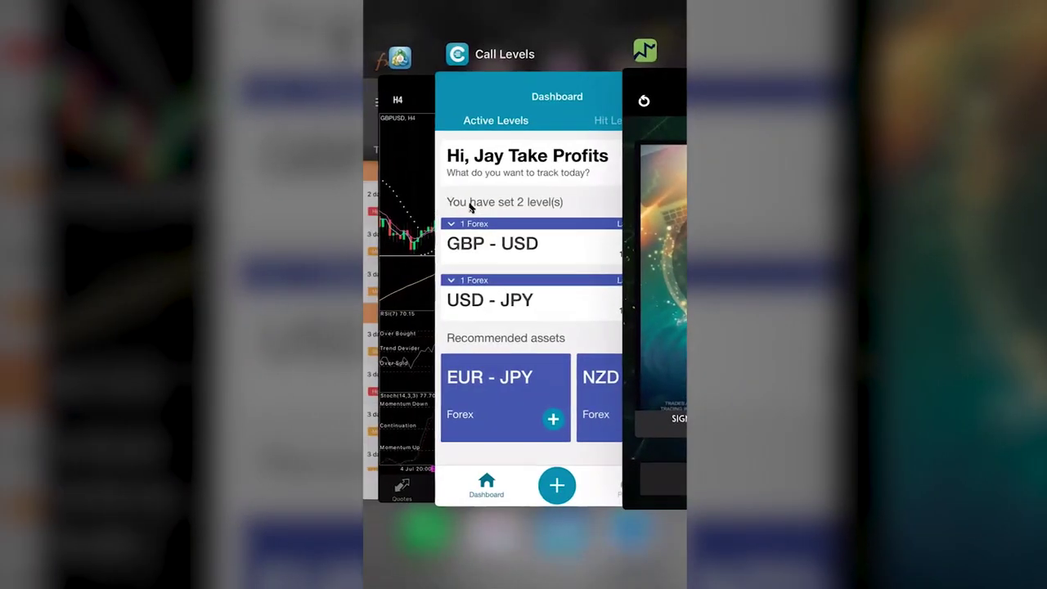
{"action": "scroll", "coordinate": [470, 207], "scroll_direction": "left", "scroll_amount": 3}
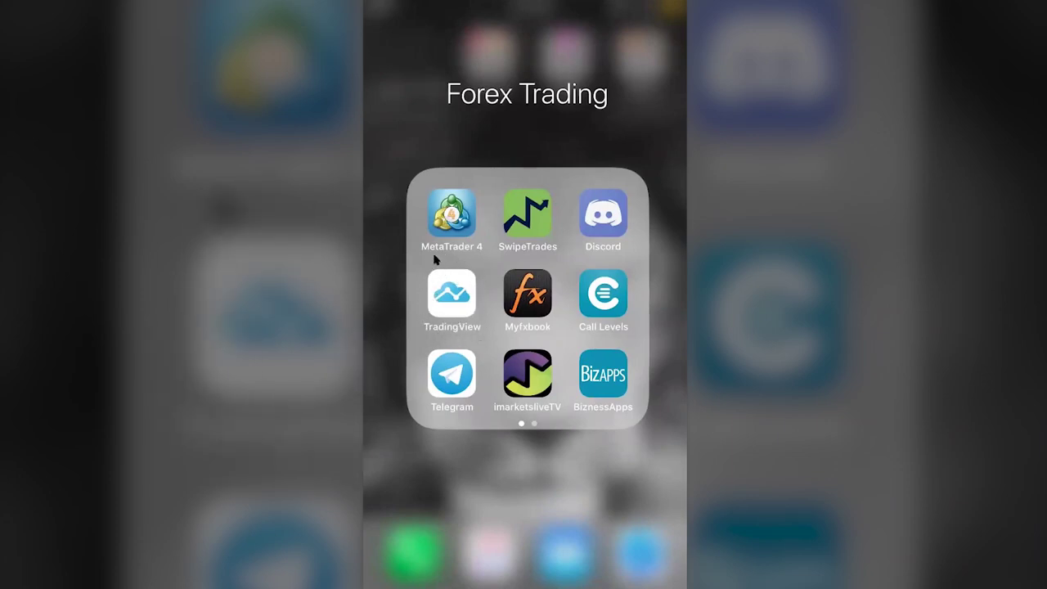
Step: Switch to TradingView, search for the GBPUSD symbol and open its 15-minute chart
{"action": "left_click", "coordinate": [464, 304]}
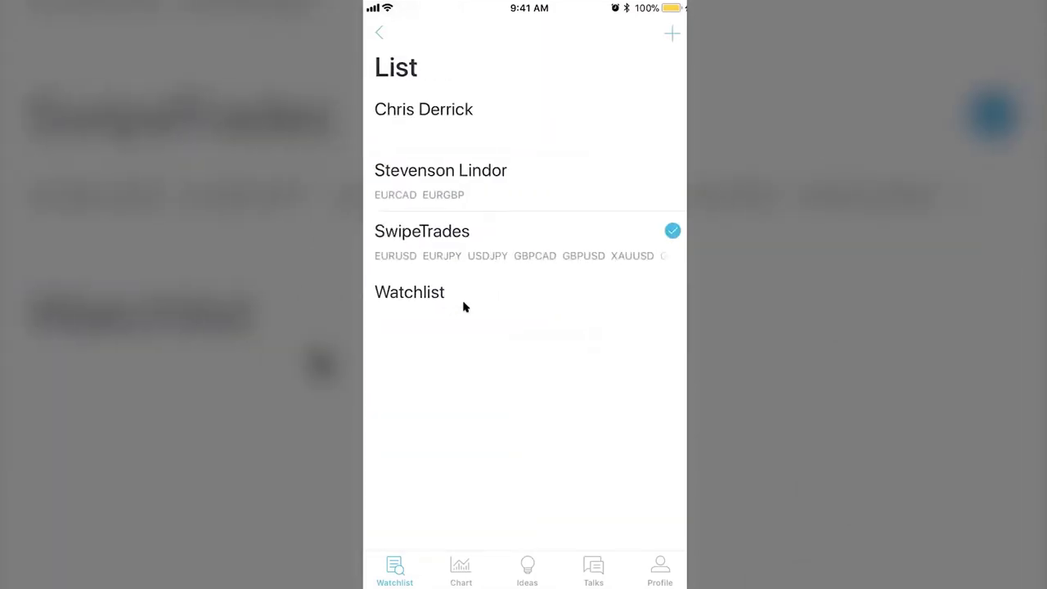
{"action": "scroll", "coordinate": [465, 307], "scroll_direction": "down", "scroll_amount": 2}
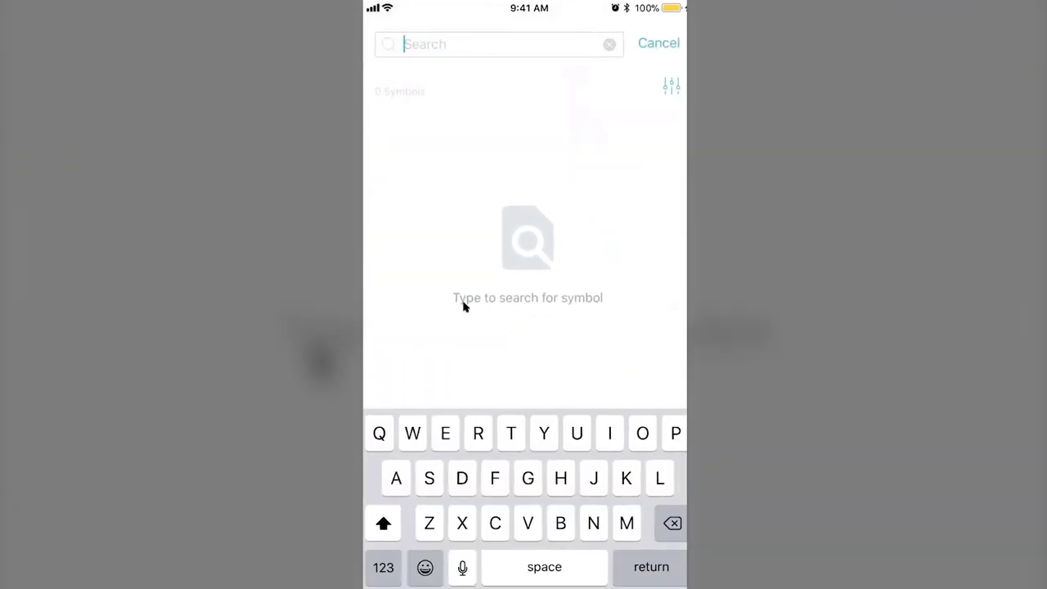
{"action": "type", "text": "GBPUSD"}
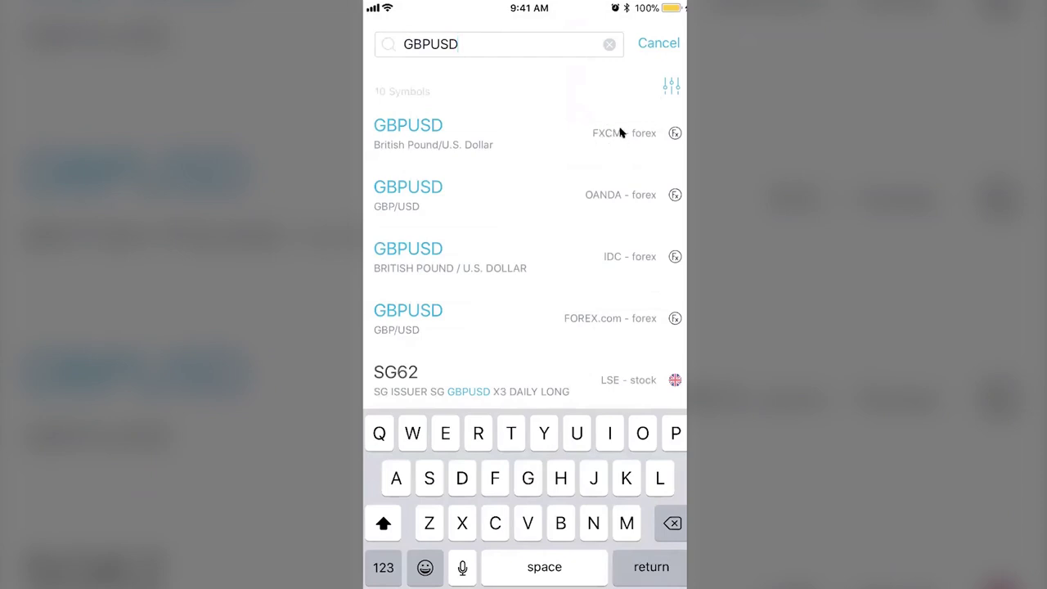
{"action": "left_click", "coordinate": [456, 145]}
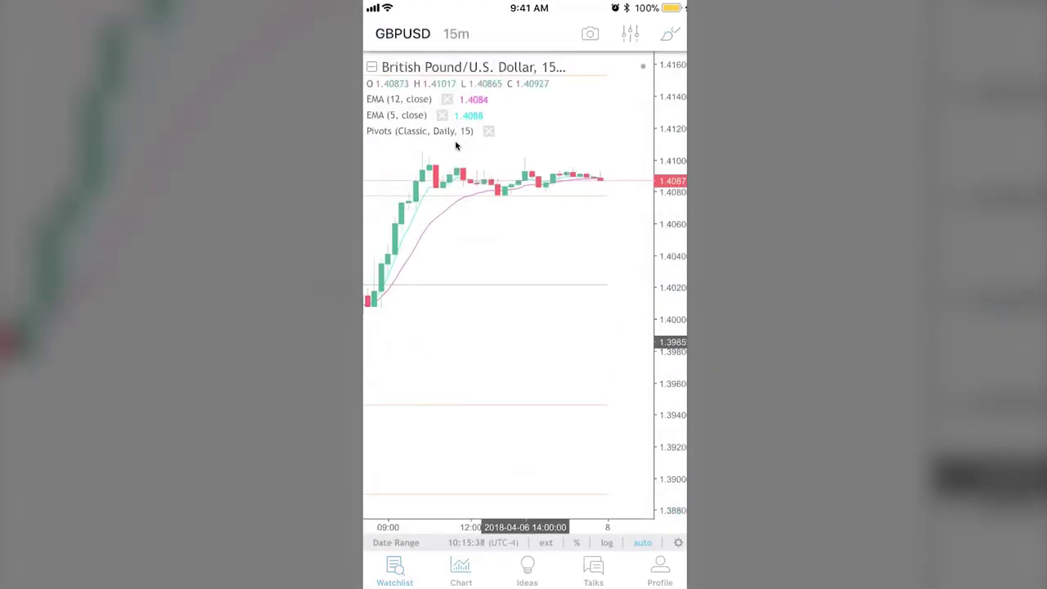
Step: Examine the recent GBPUSD candles and moving averages on the 15-minute chart at different time spans
{"action": "scroll", "coordinate": [455, 145], "scroll_direction": "down", "scroll_amount": 5}
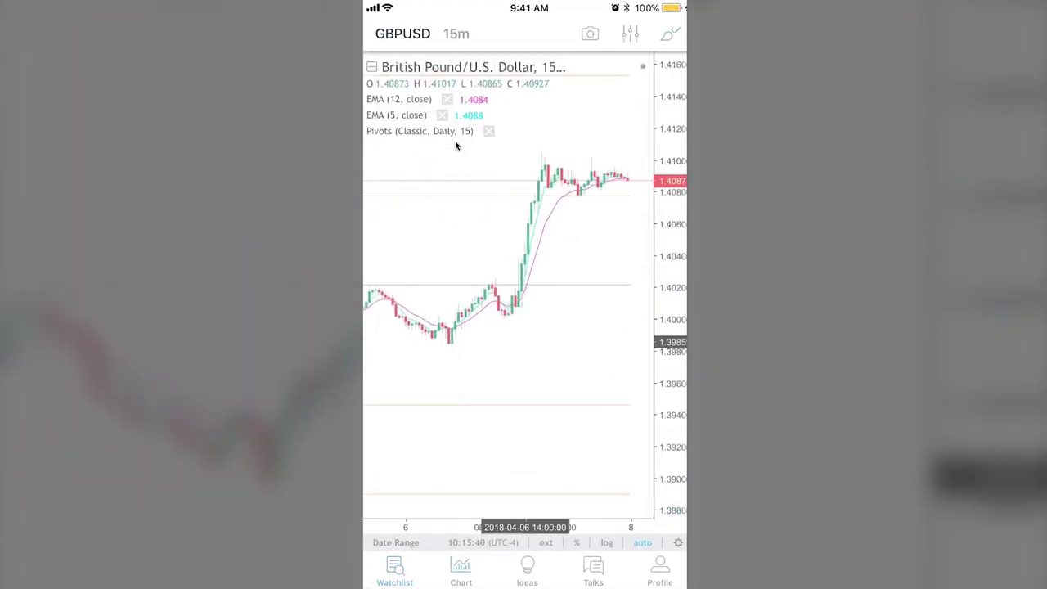
{"action": "scroll", "coordinate": [456, 146], "scroll_direction": "up", "scroll_amount": 5}
{"action": "scroll", "coordinate": [456, 146], "scroll_direction": "down", "scroll_amount": 2}
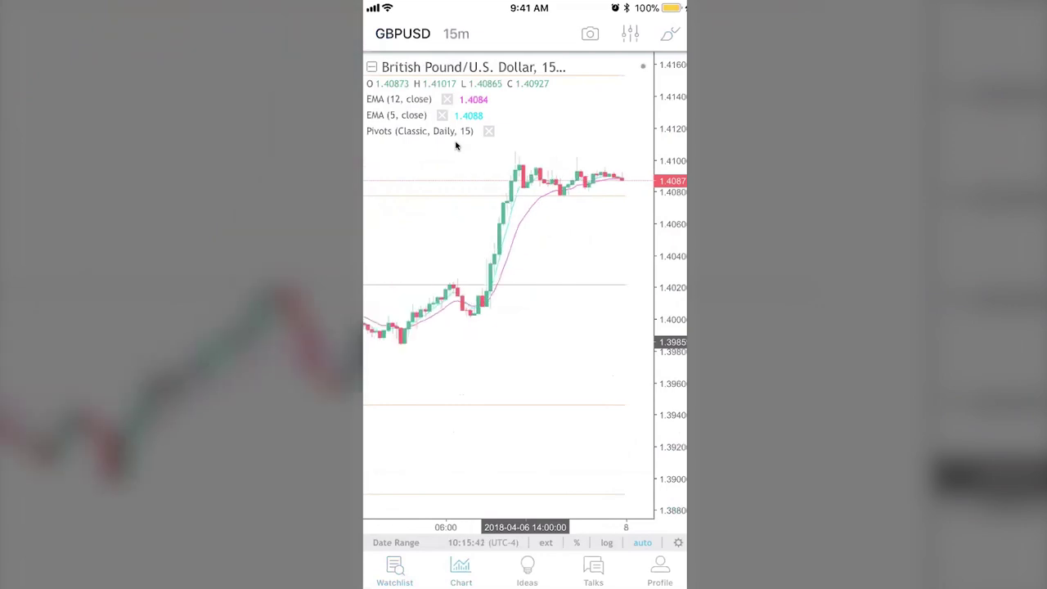
{"action": "scroll", "coordinate": [456, 145], "scroll_direction": "up", "scroll_amount": 1}
{"action": "scroll", "coordinate": [455, 146], "scroll_direction": "down", "scroll_amount": 3}
{"action": "scroll", "coordinate": [455, 146], "scroll_direction": "up", "scroll_amount": 4}
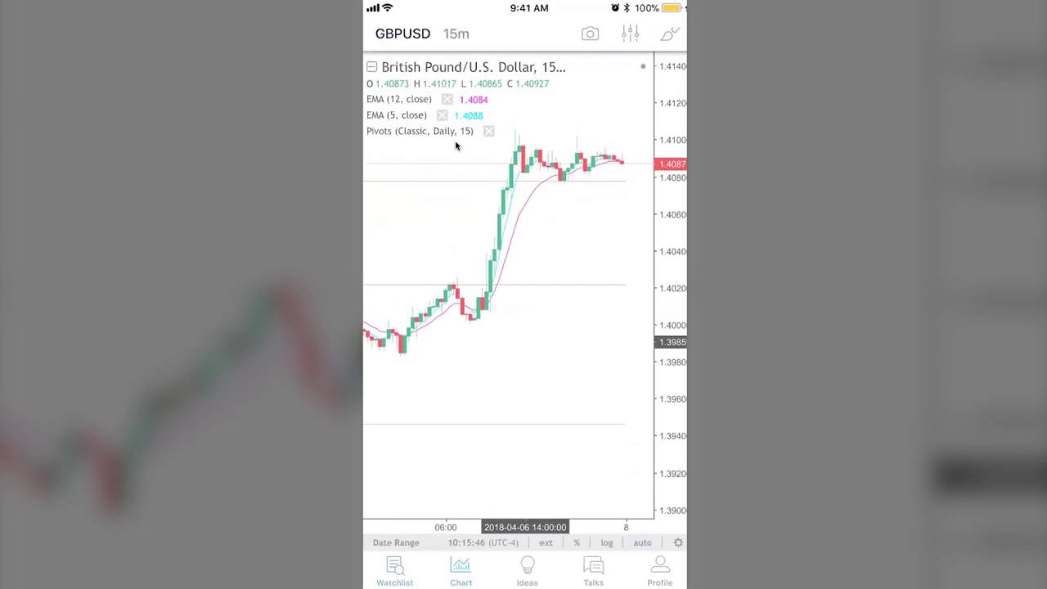
{"action": "scroll", "coordinate": [457, 146], "scroll_direction": "up", "scroll_amount": 3}
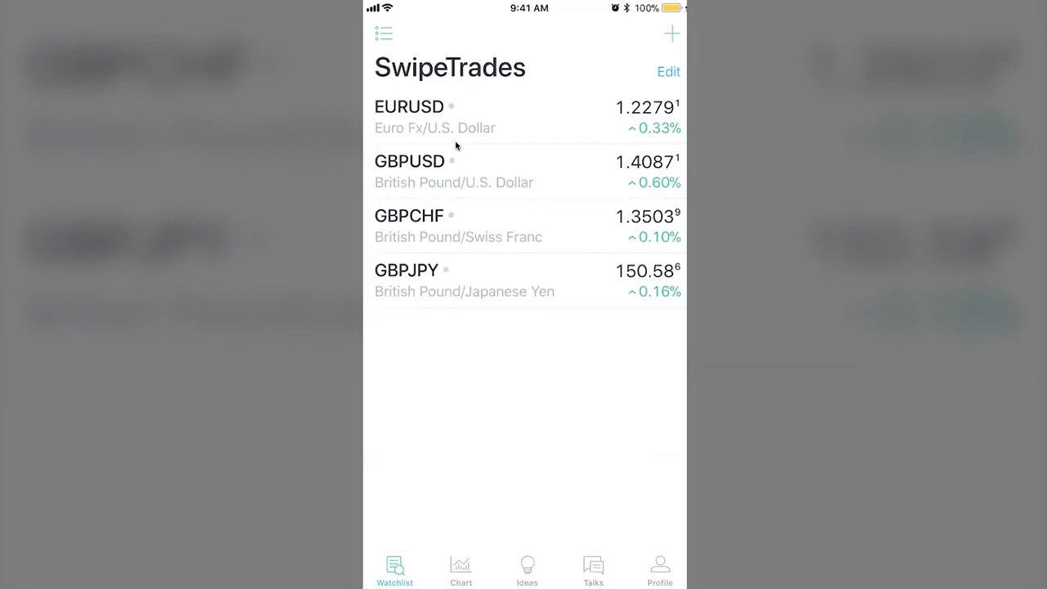
Step: Reopen the GBPUSD chart from the SwipeTrades watchlist and examine several days of price action against the pivot levels
{"action": "left_click", "coordinate": [456, 145]}
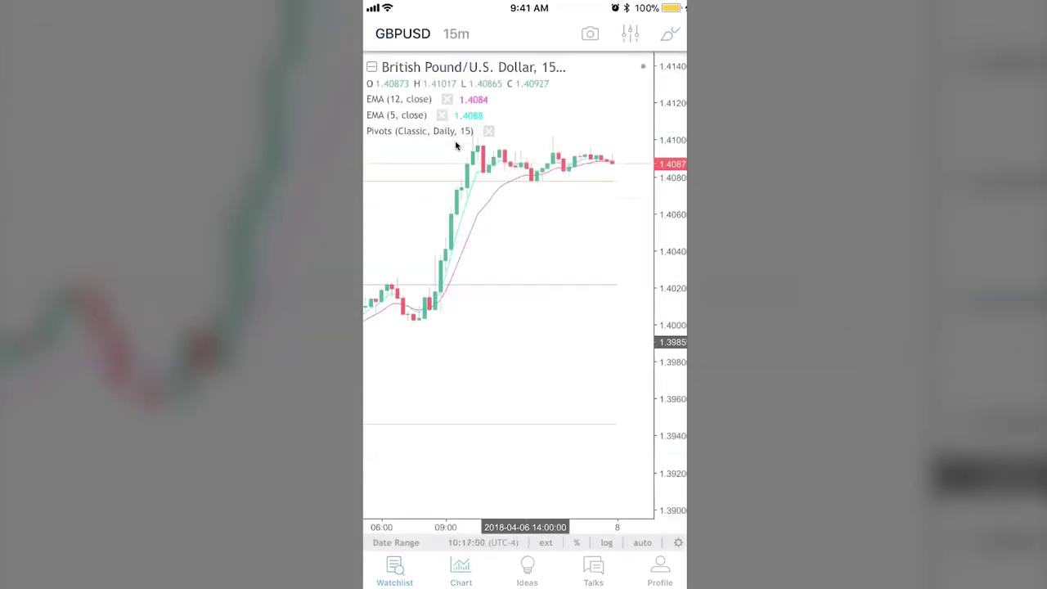
{"action": "scroll", "coordinate": [457, 146], "scroll_direction": "down", "scroll_amount": 10}
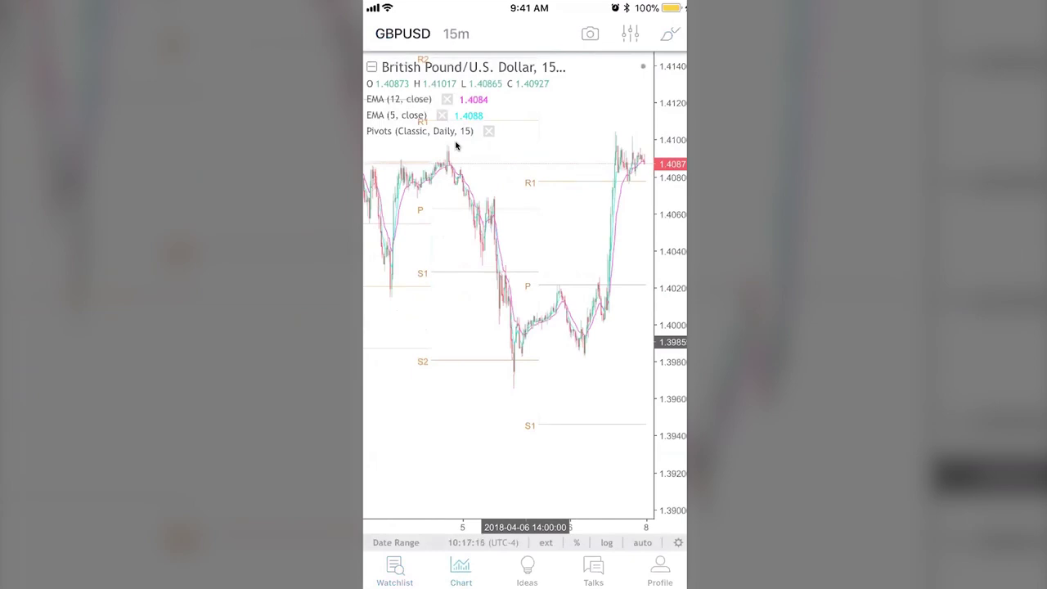
{"action": "scroll", "coordinate": [456, 145], "scroll_direction": "up", "scroll_amount": 3}
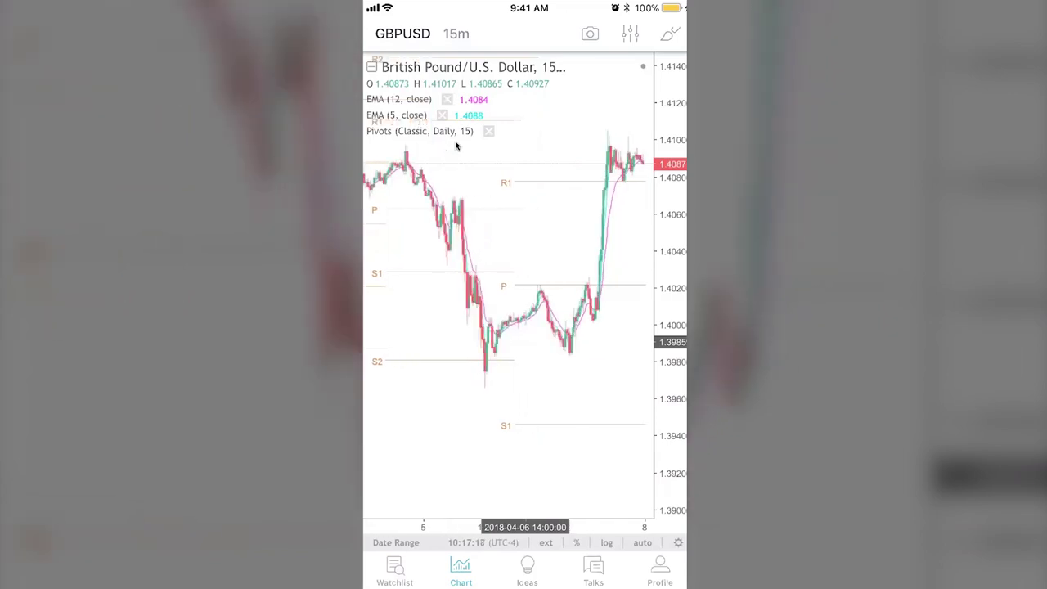
{"action": "scroll", "coordinate": [456, 145], "scroll_direction": "down", "scroll_amount": 5}
{"action": "scroll", "coordinate": [455, 146], "scroll_direction": "down", "scroll_amount": 3}
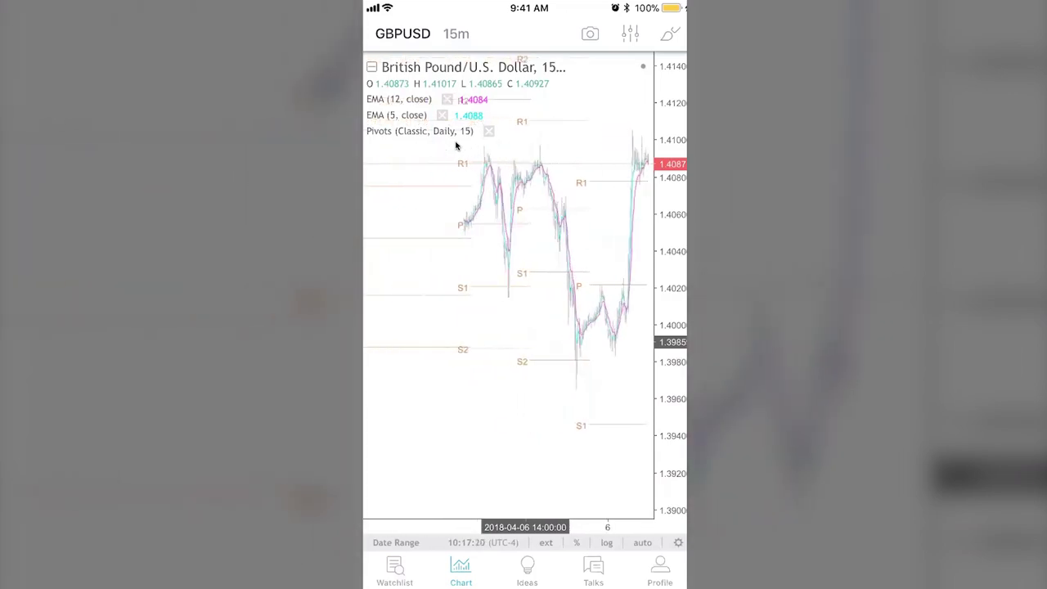
{"action": "scroll", "coordinate": [457, 146], "scroll_direction": "up", "scroll_amount": 5}
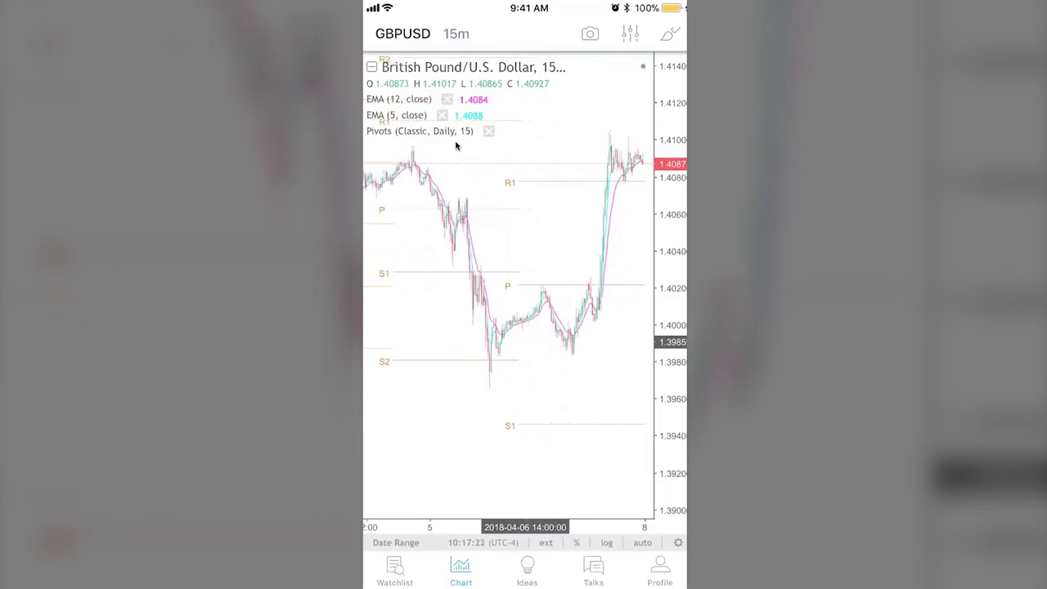
{"action": "scroll", "coordinate": [456, 145], "scroll_direction": "right", "scroll_amount": 2}
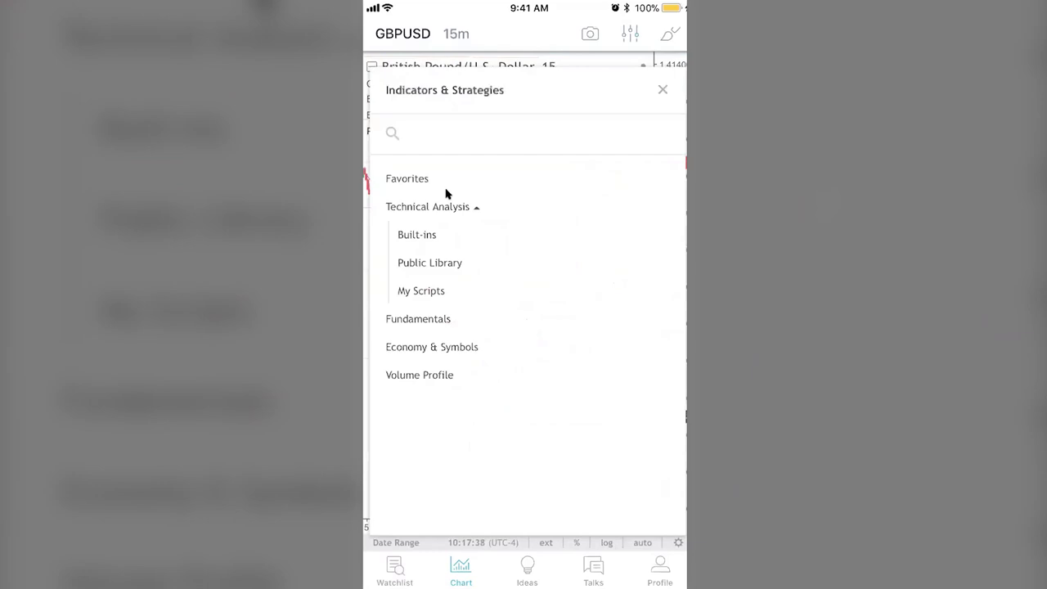
Step: Search the indicators for Pivots, shorten the search to "Piv" and choose the built-in Pivot Points Standard for the GBPUSD chart
{"action": "type", "text": "Pi"}
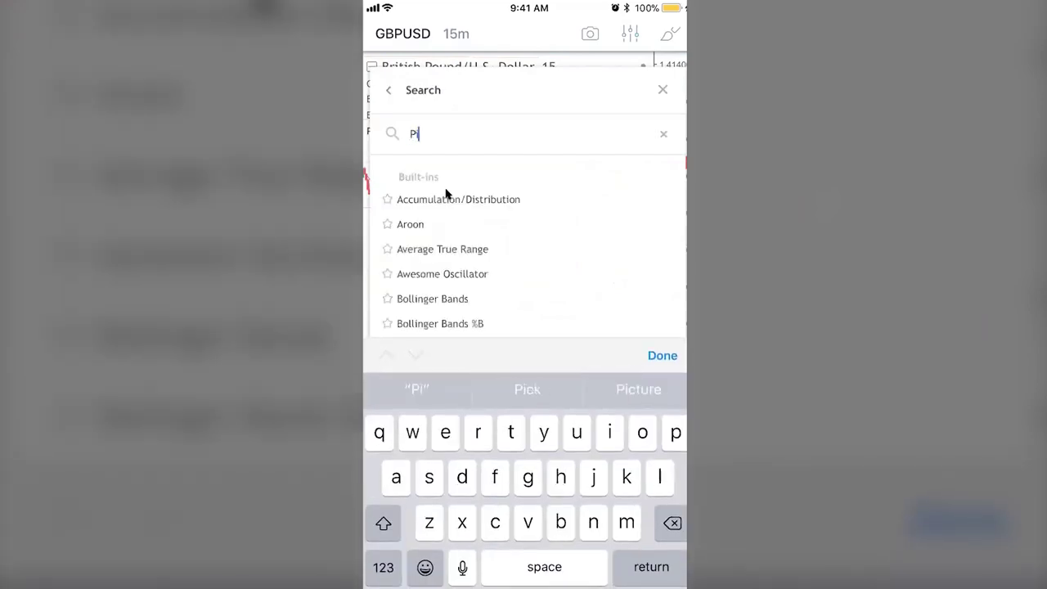
{"action": "type", "text": "vots"}
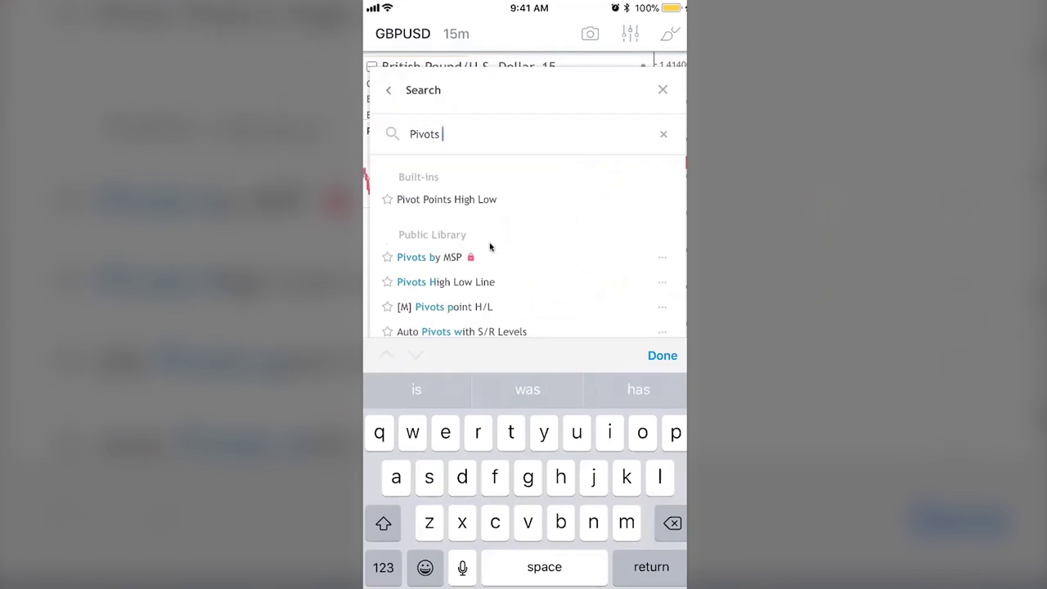
{"action": "type", "text": "s"}
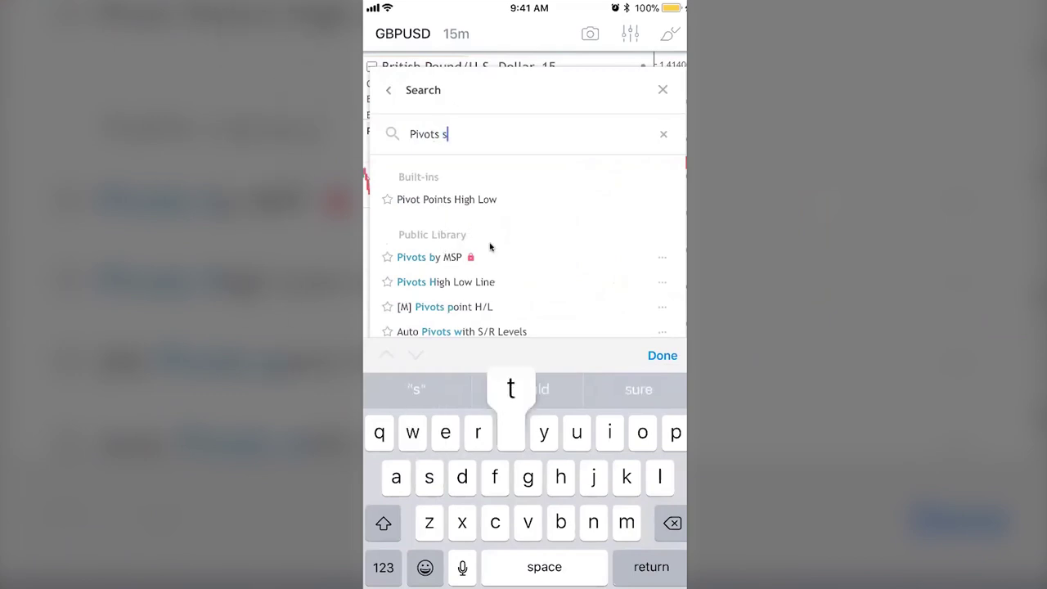
{"action": "type", "text": "t"}
{"action": "key", "text": "BackSpace"}
{"action": "key", "text": "BackSpace"}
{"action": "key", "text": "BackSpace"}
{"action": "key", "text": "BackSpace"}
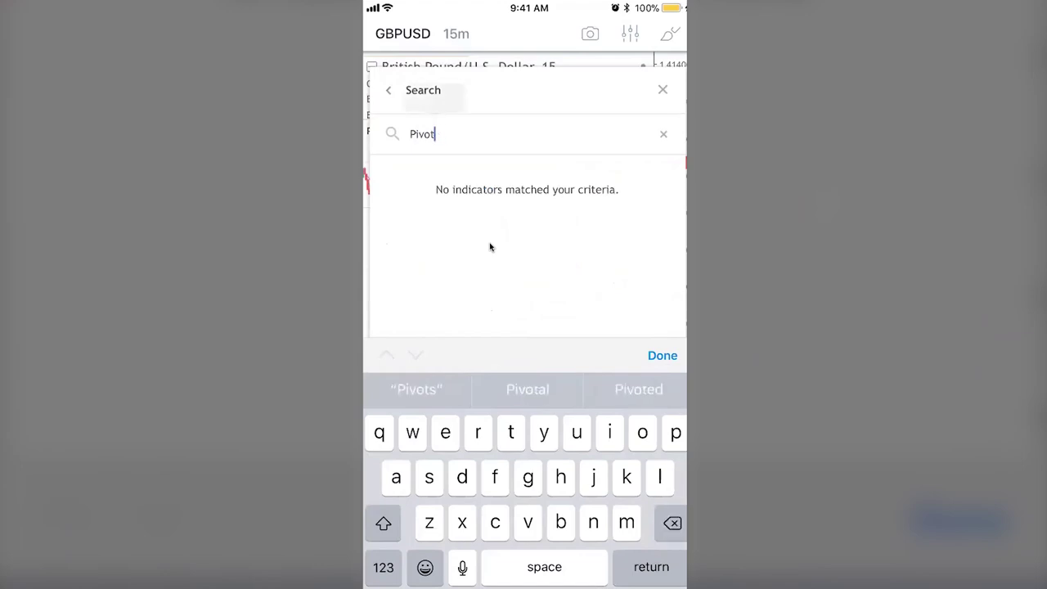
{"action": "key", "text": "BackSpace"}
{"action": "key", "text": "BackSpace"}
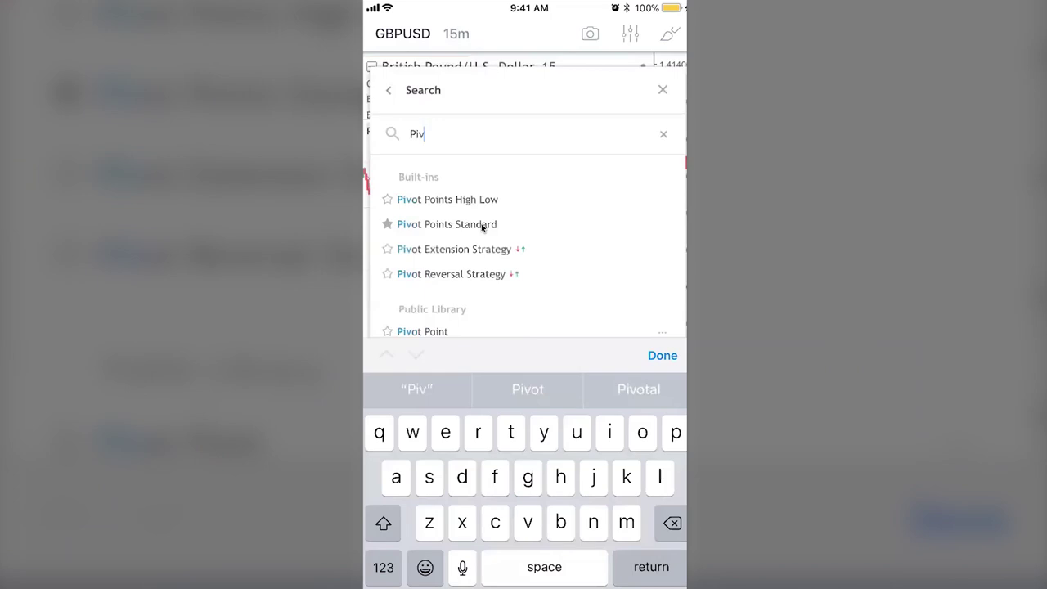
{"action": "left_click", "coordinate": [482, 227]}
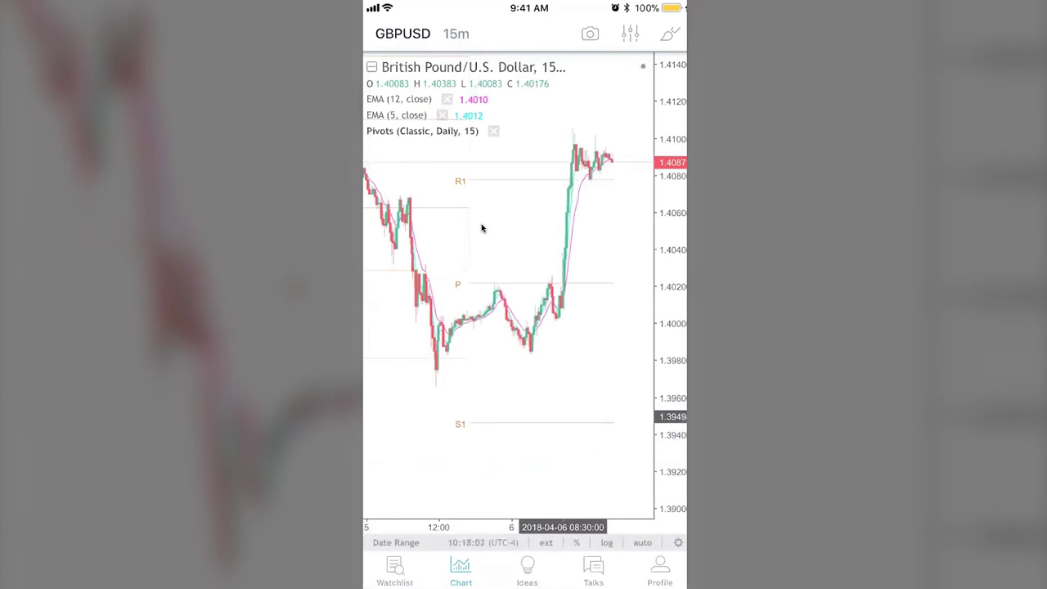
Step: Examine how earlier GBPUSD price swings meet the daily pivot, support and resistance levels
{"action": "scroll", "coordinate": [482, 228], "scroll_direction": "left", "scroll_amount": 2}
{"action": "scroll", "coordinate": [482, 227], "scroll_direction": "right", "scroll_amount": 1}
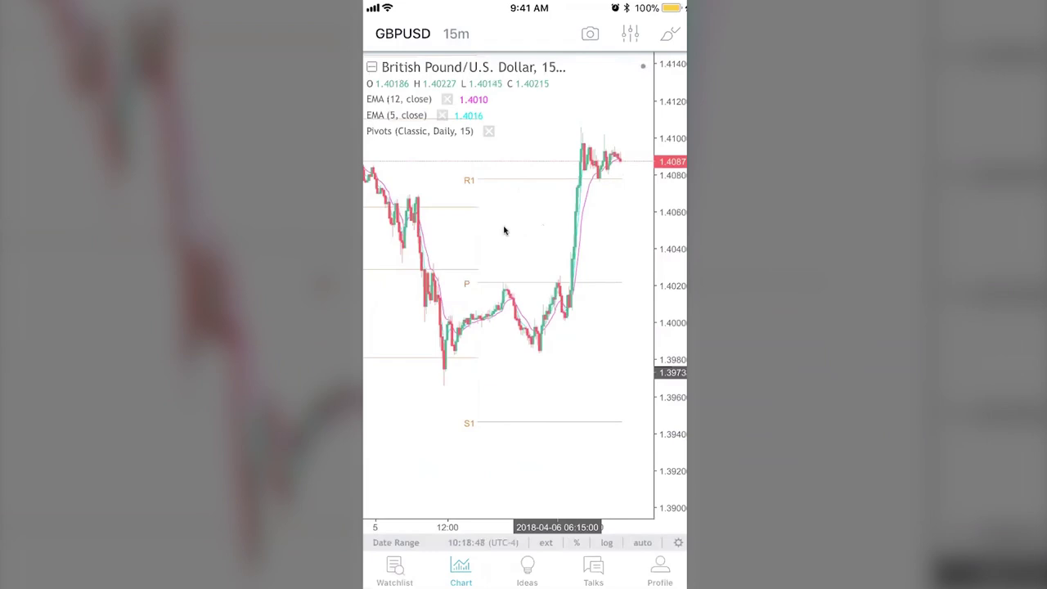
{"action": "scroll", "coordinate": [467, 236], "scroll_direction": "left", "scroll_amount": 5}
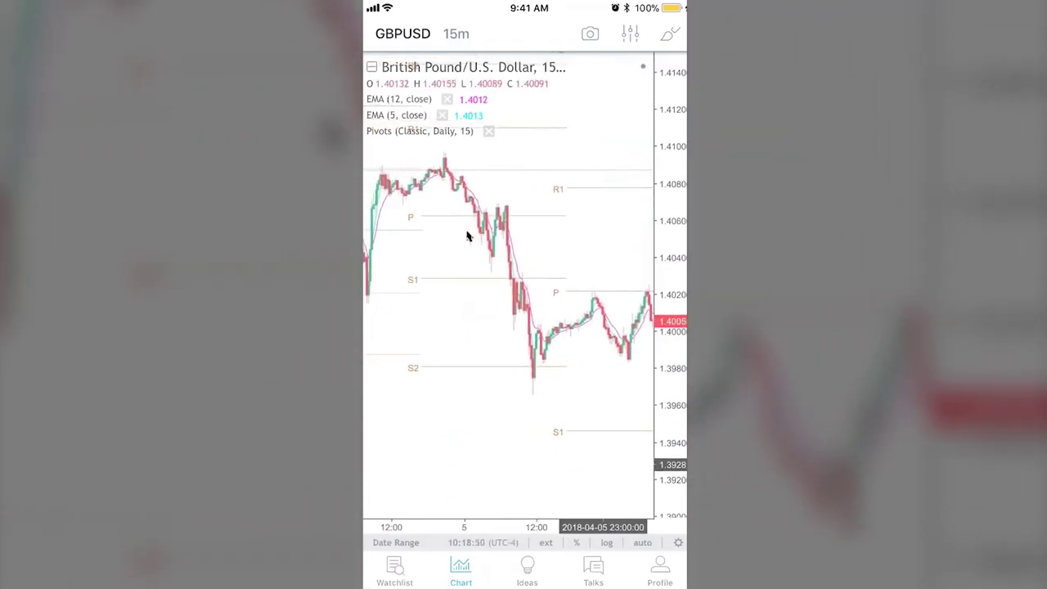
{"action": "scroll", "coordinate": [467, 236], "scroll_direction": "down", "scroll_amount": 1}
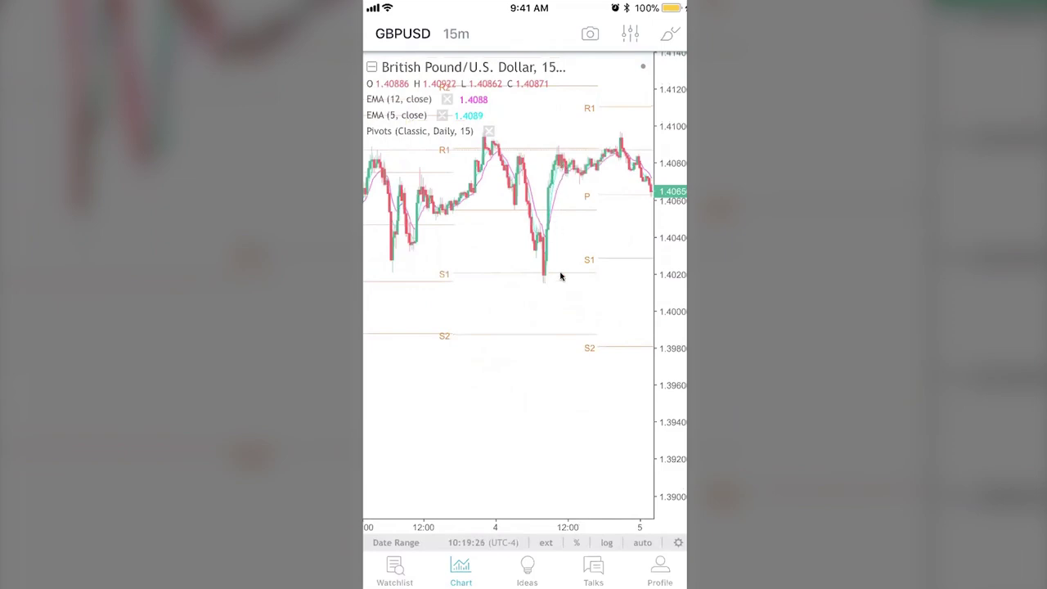
{"action": "scroll", "coordinate": [544, 272], "scroll_direction": "right", "scroll_amount": 3}
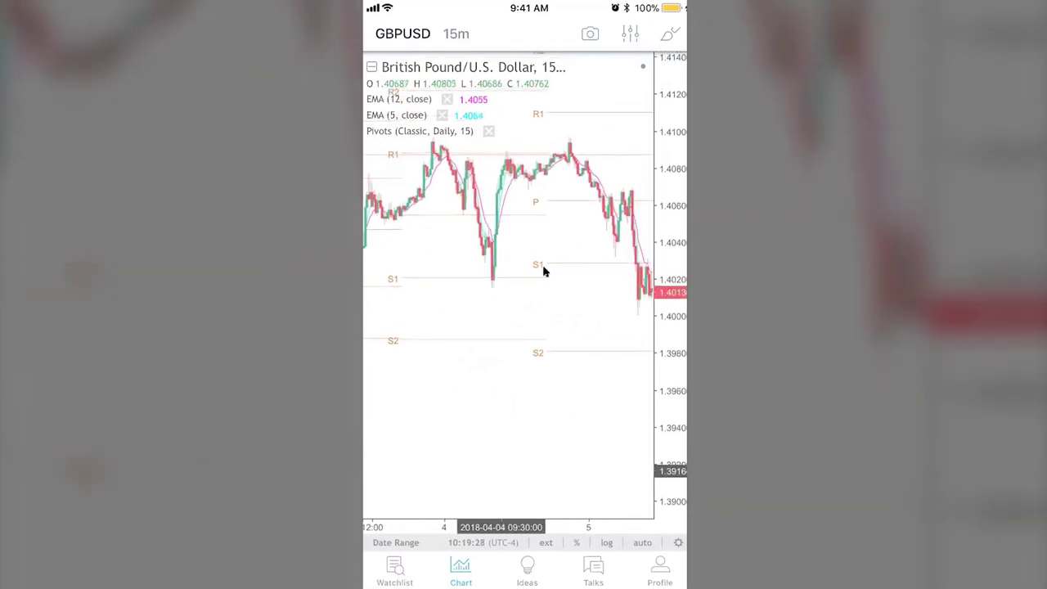
Step: Examine how GBPUSD price moves from 3 to 6 April meet the daily pivot, S1 and S2 levels
{"action": "scroll", "coordinate": [544, 271], "scroll_direction": "right", "scroll_amount": 10}
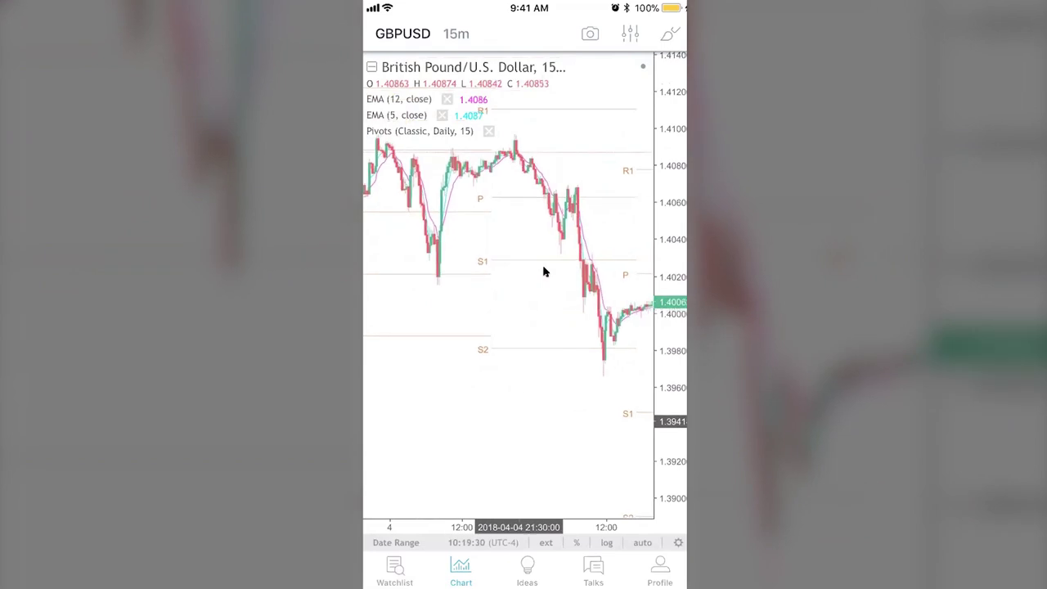
{"action": "scroll", "coordinate": [544, 272], "scroll_direction": "right", "scroll_amount": 5}
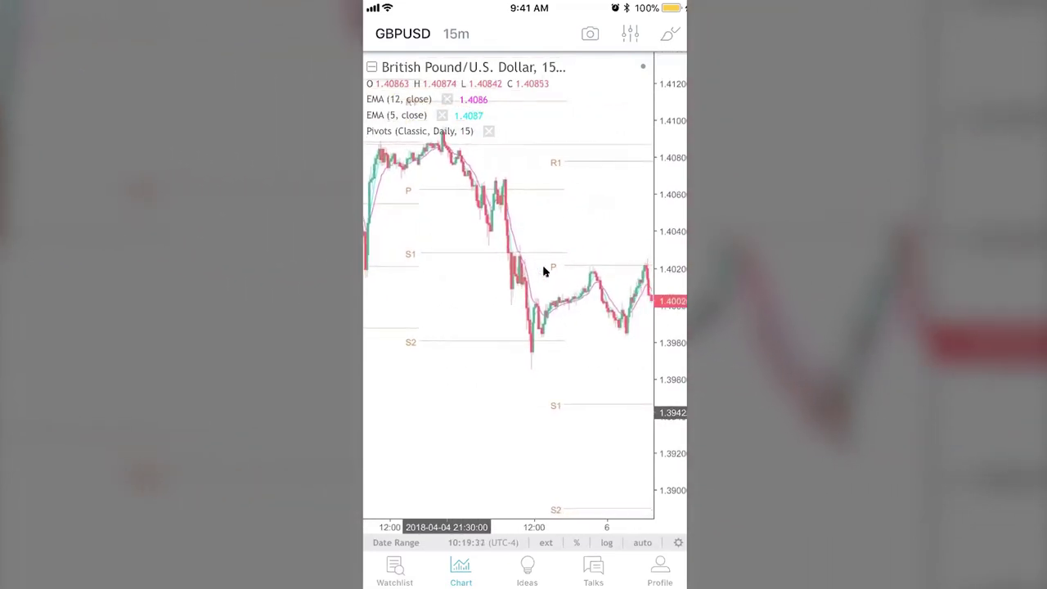
{"action": "scroll", "coordinate": [544, 271], "scroll_direction": "left", "scroll_amount": 3}
{"action": "scroll", "coordinate": [544, 271], "scroll_direction": "left", "scroll_amount": 8}
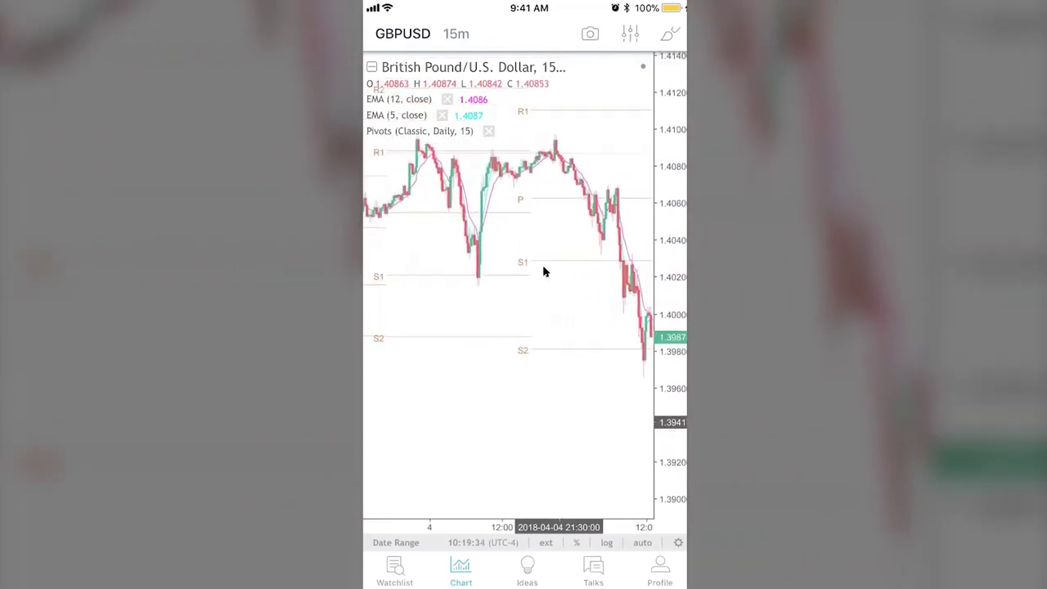
{"action": "scroll", "coordinate": [544, 272], "scroll_direction": "left", "scroll_amount": 3}
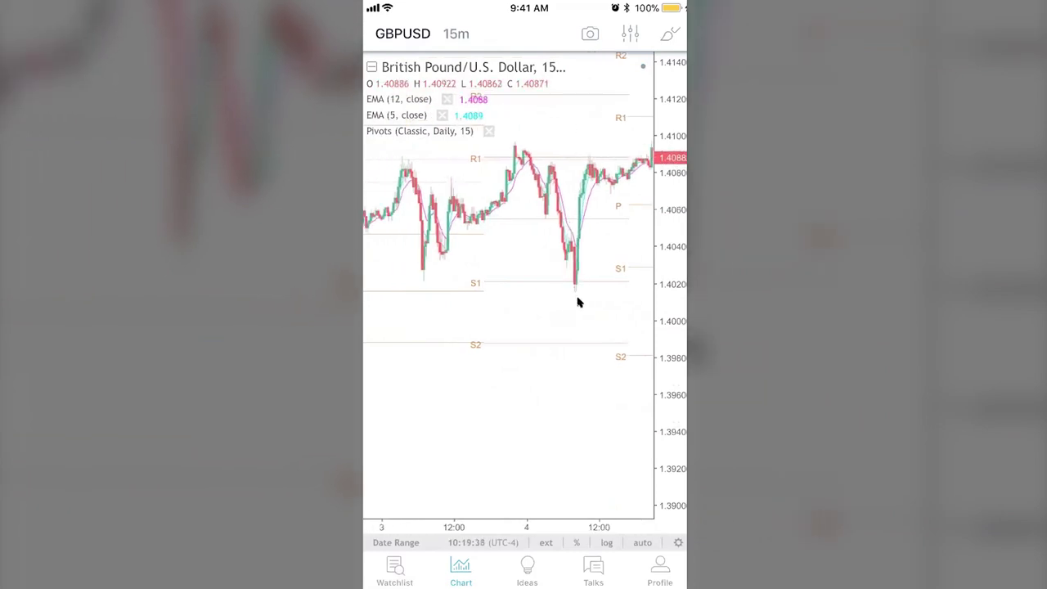
{"action": "scroll", "coordinate": [577, 302], "scroll_direction": "right", "scroll_amount": 4}
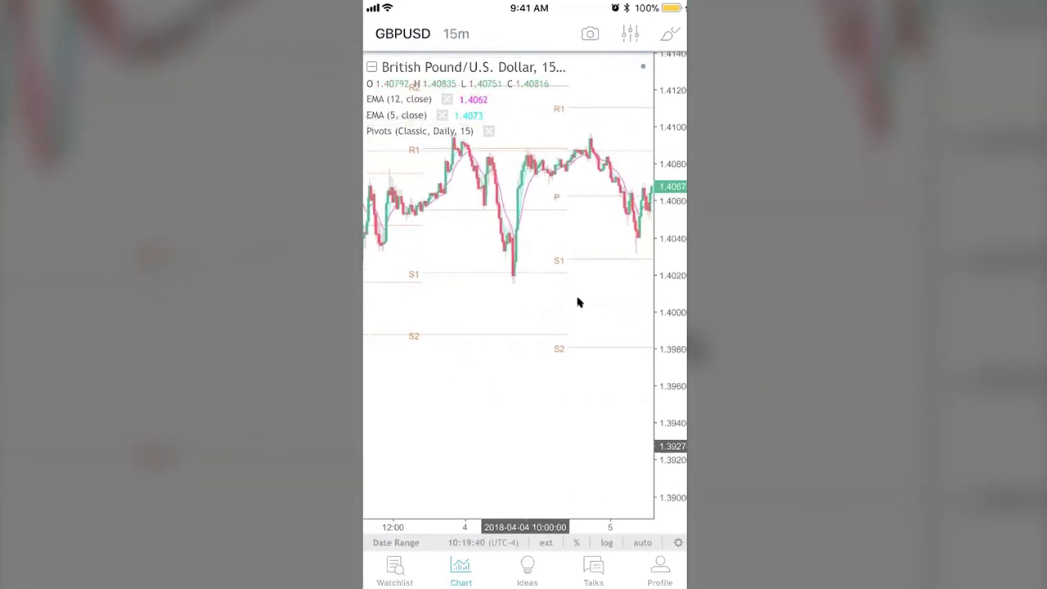
Step: Return to the Forex Trading app folder and reopen TradingView
{"action": "key", "text": "Home"}
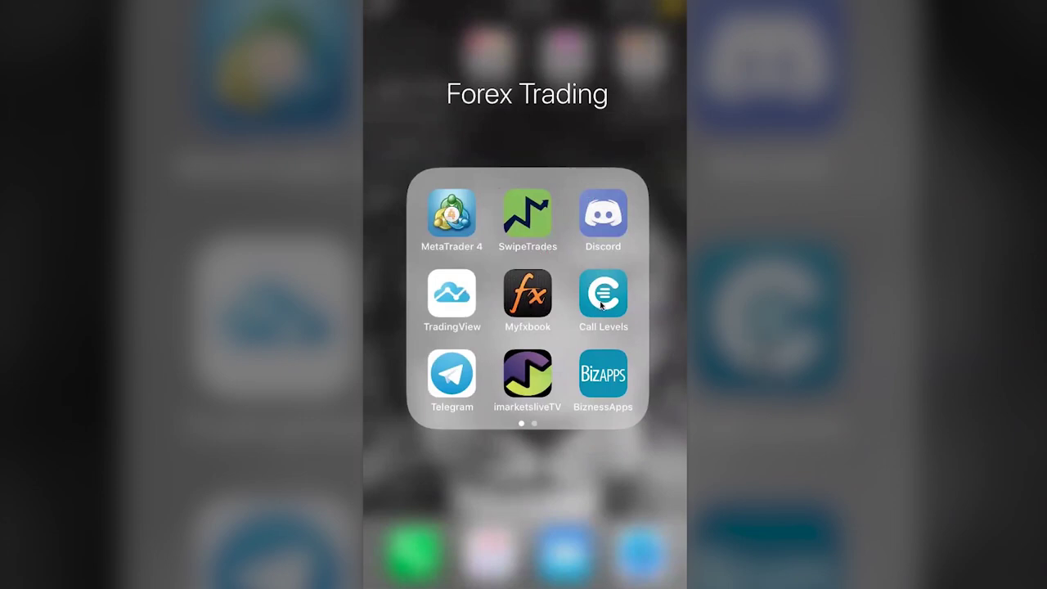
{"action": "left_click", "coordinate": [453, 296]}
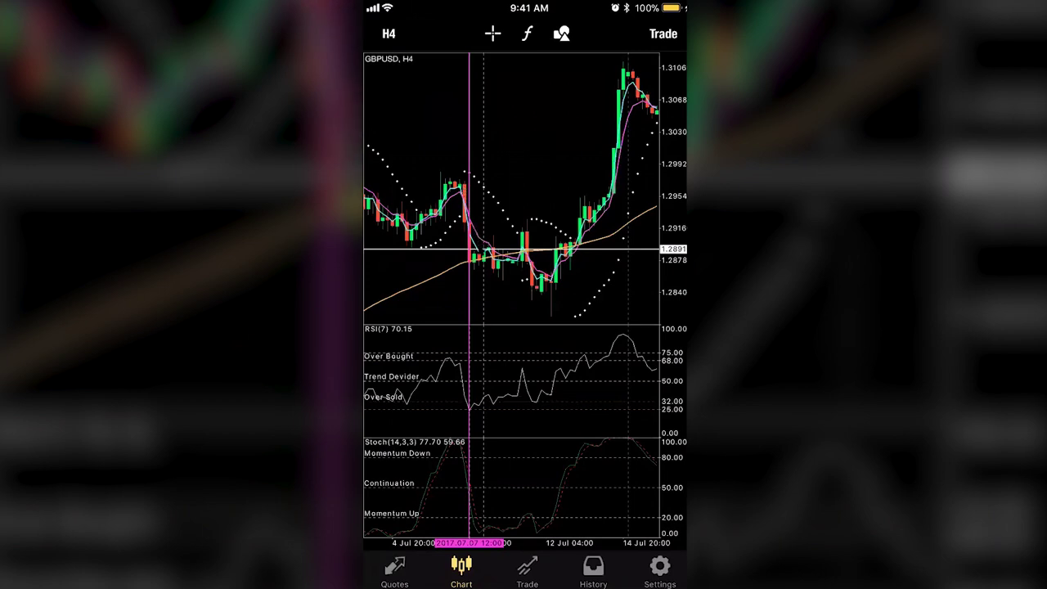
Step: Place a horizontal line at about 1.2821 on the GBPUSD H4 chart in MetaTrader 4
{"action": "left_click", "coordinate": [561, 33]}
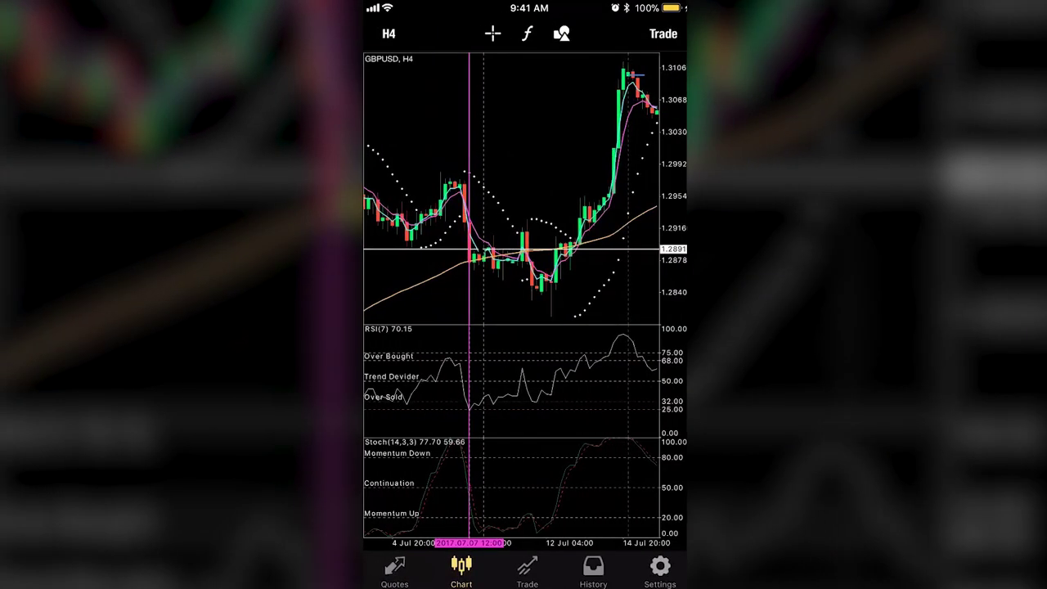
{"action": "left_click", "coordinate": [512, 307]}
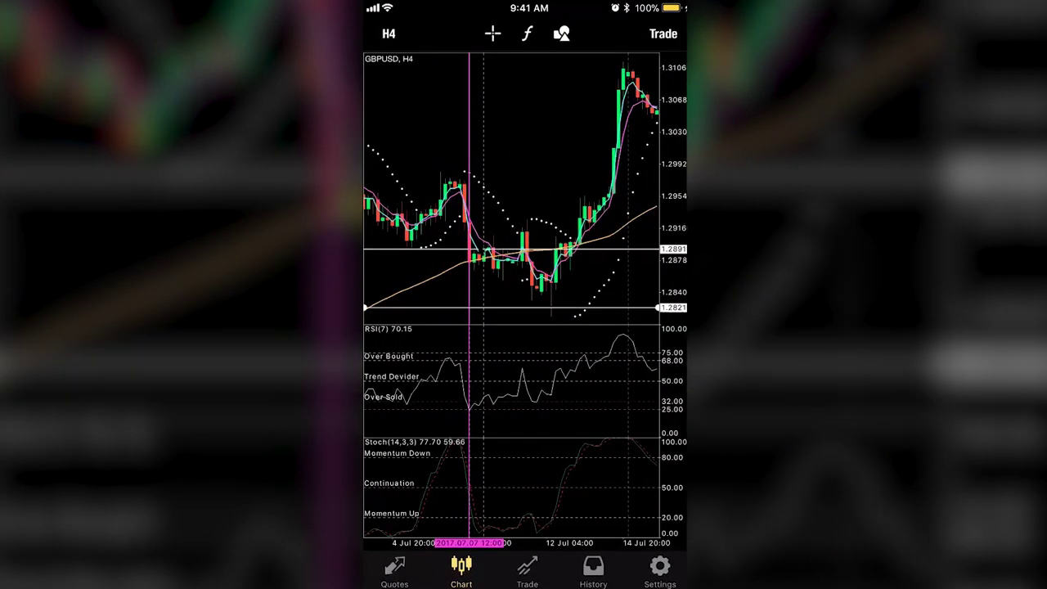
{"action": "scroll", "coordinate": [511, 188], "scroll_direction": "left", "scroll_amount": 3}
{"action": "scroll", "coordinate": [511, 188], "scroll_direction": "left", "scroll_amount": 2}
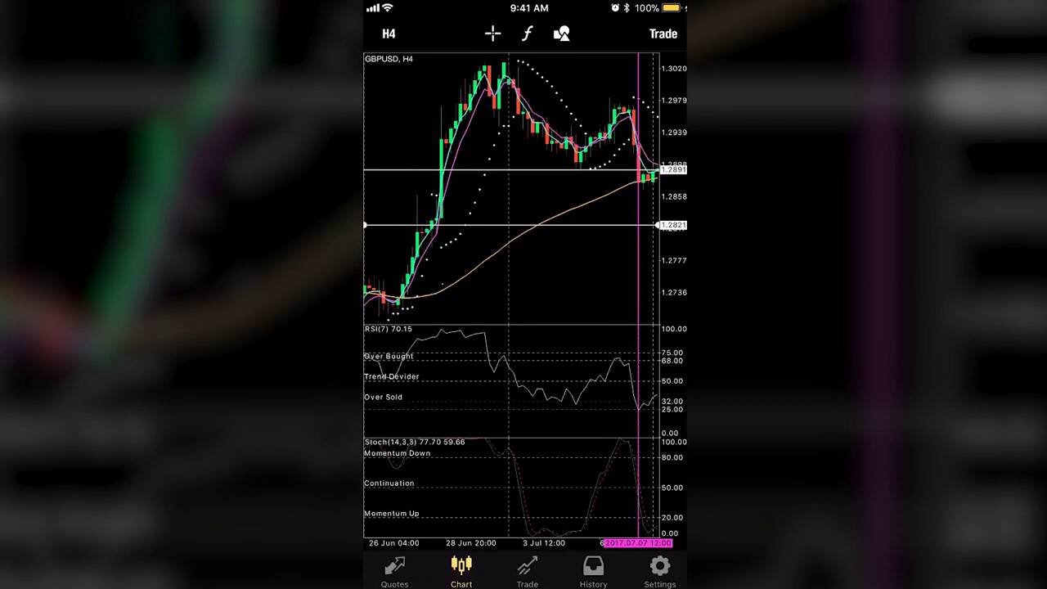
{"action": "scroll", "coordinate": [512, 295], "scroll_direction": "right", "scroll_amount": 1}
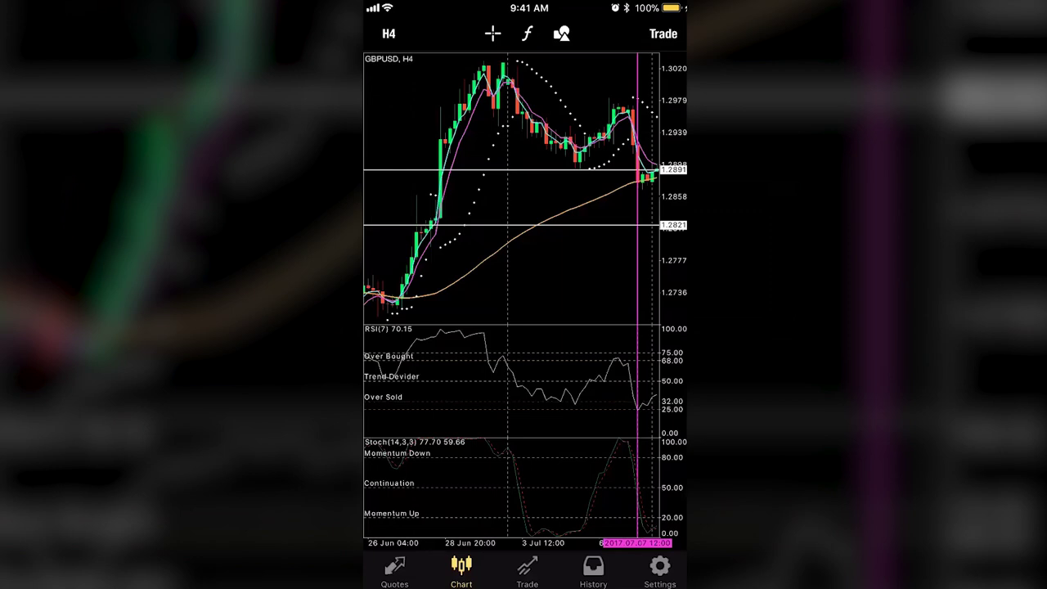
{"action": "left_click", "coordinate": [669, 340]}
{"action": "left_click", "coordinate": [649, 210]}
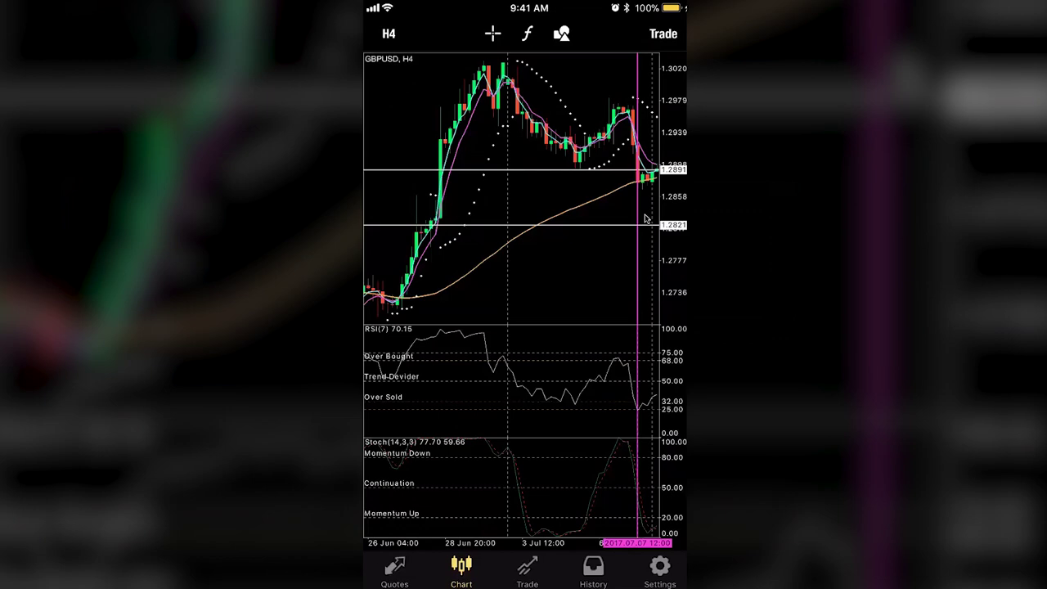
{"action": "left_click", "coordinate": [646, 219]}
{"action": "left_click", "coordinate": [524, 505]}
{"action": "left_click", "coordinate": [376, 33]}
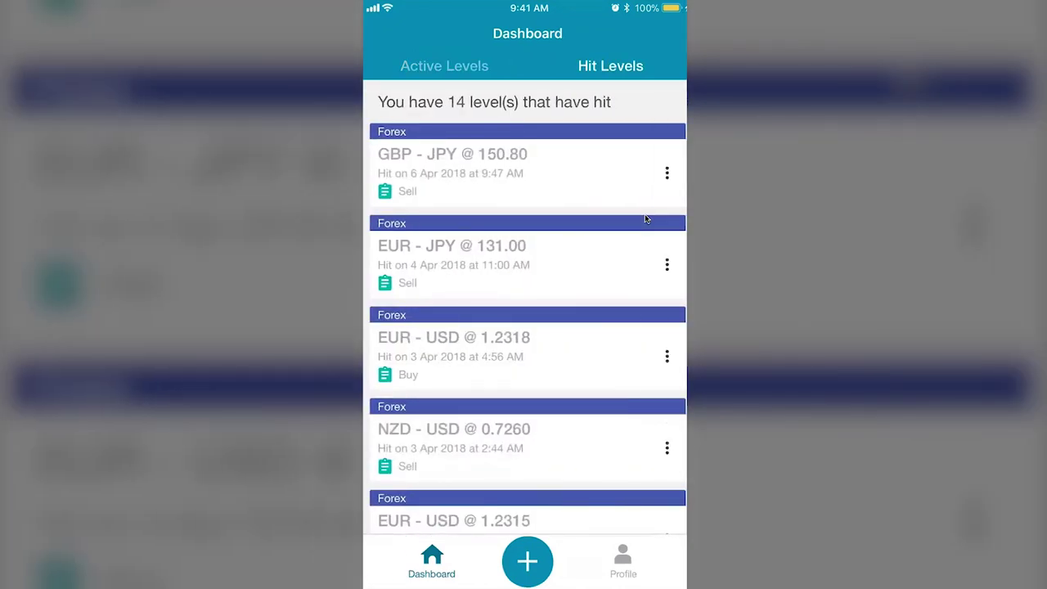
Step: Look through the hit forex levels on the Call Levels dashboard
{"action": "scroll", "coordinate": [645, 219], "scroll_direction": "down", "scroll_amount": 10}
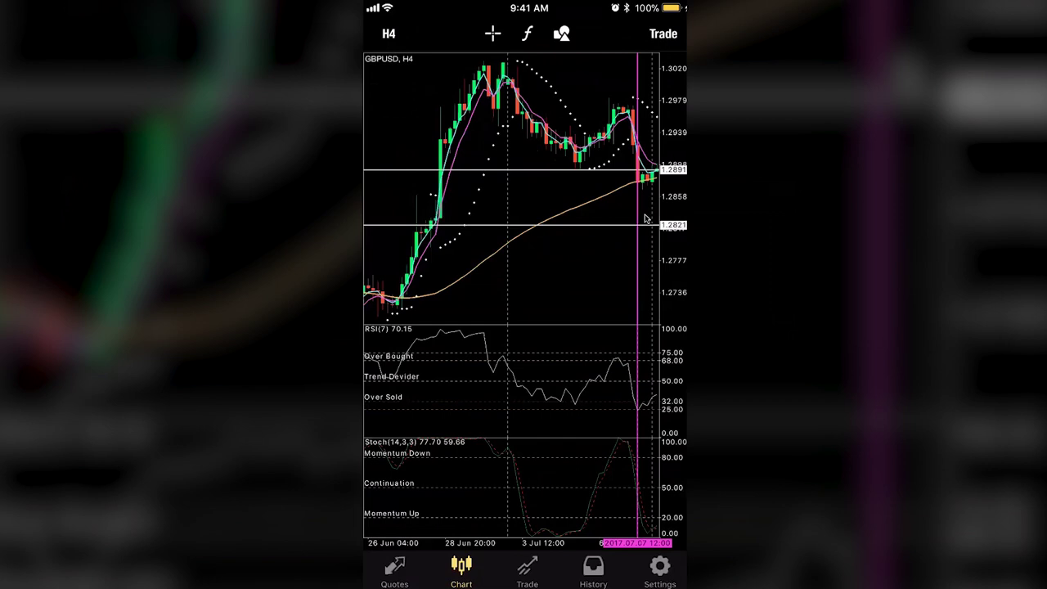
Step: Set the colour of the lower horizontal line on the MetaTrader 4 GBPUSD H4 chart to red
{"action": "left_click", "coordinate": [646, 219]}
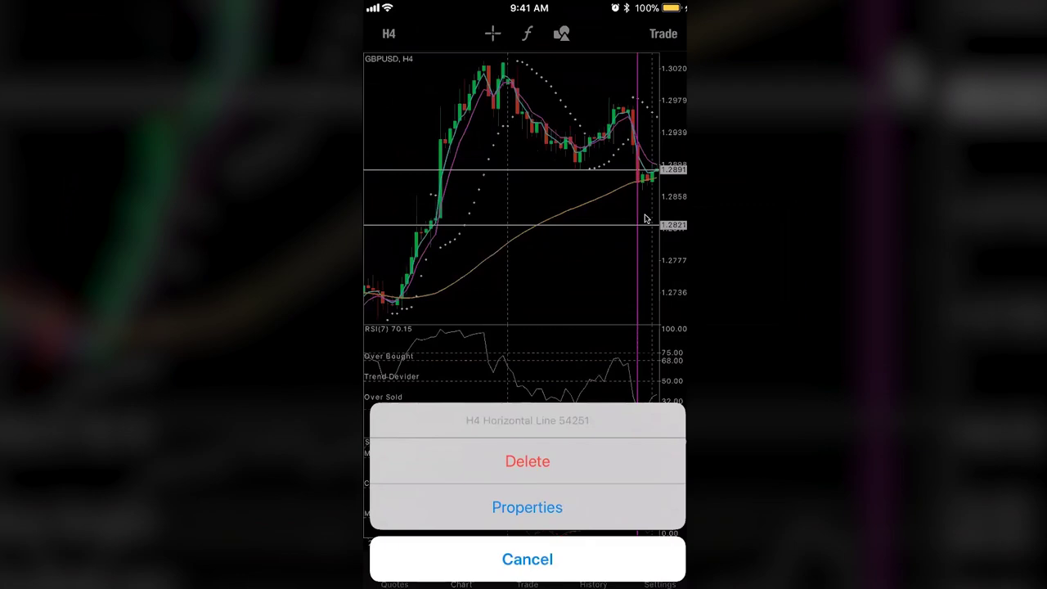
{"action": "left_click", "coordinate": [527, 507]}
{"action": "left_click", "coordinate": [392, 346]}
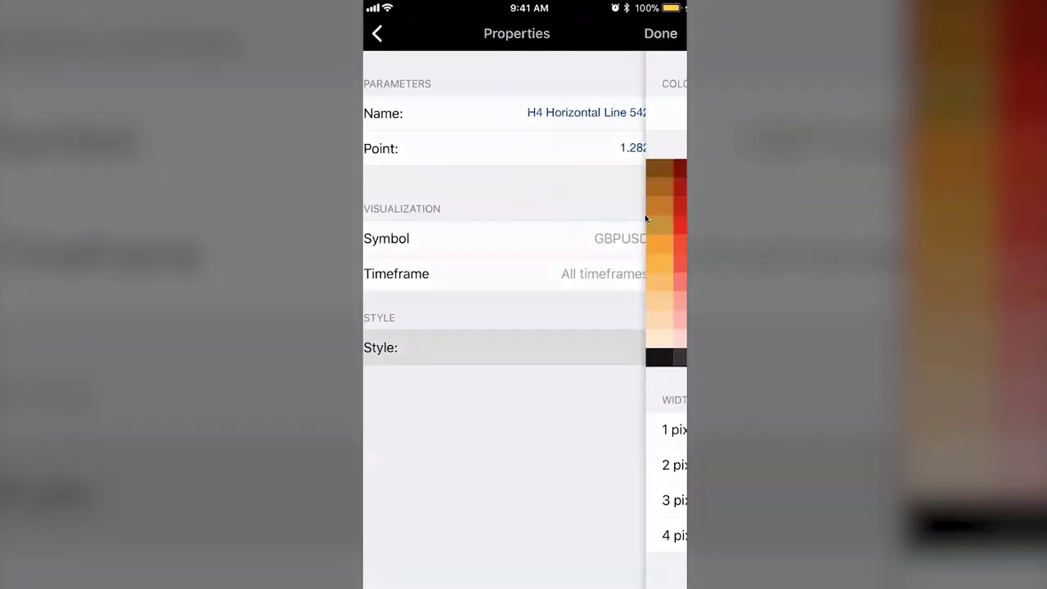
{"action": "left_click", "coordinate": [403, 242]}
{"action": "left_click", "coordinate": [662, 34]}
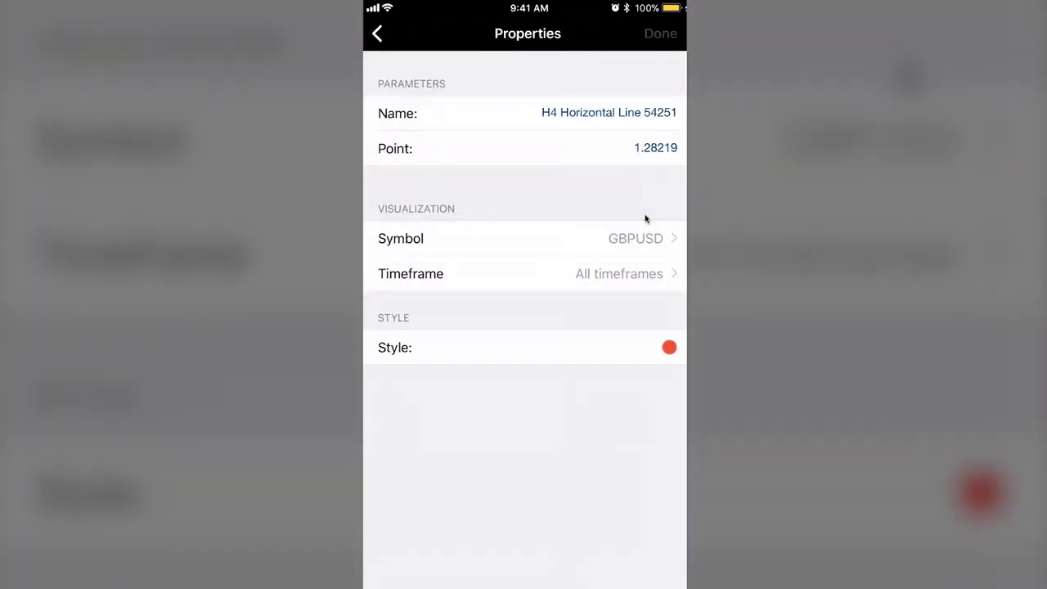
{"action": "left_click", "coordinate": [662, 33]}
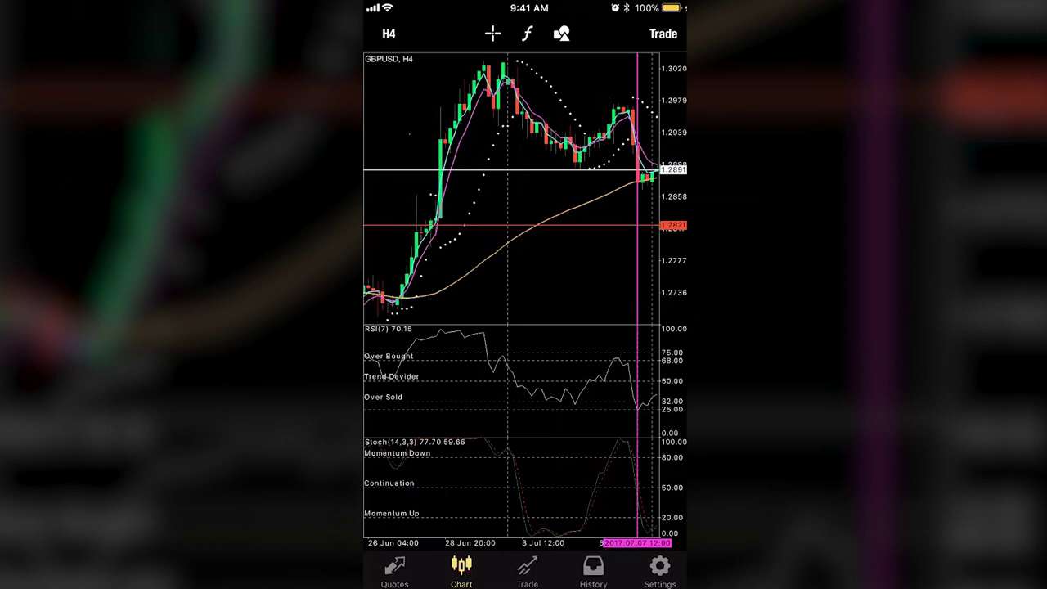
Step: Switch the GBPUSD chart to the M30 timeframe and examine the price history between April and February
{"action": "left_click", "coordinate": [388, 34]}
{"action": "left_click", "coordinate": [388, 34]}
{"action": "left_click", "coordinate": [379, 171]}
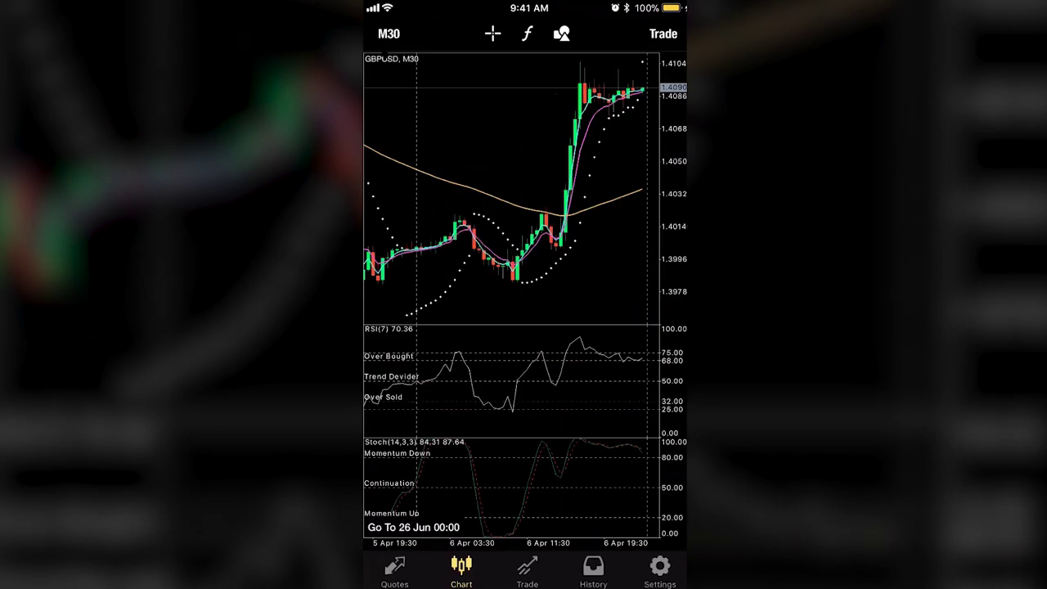
{"action": "scroll", "coordinate": [511, 294], "scroll_direction": "left", "scroll_amount": 15}
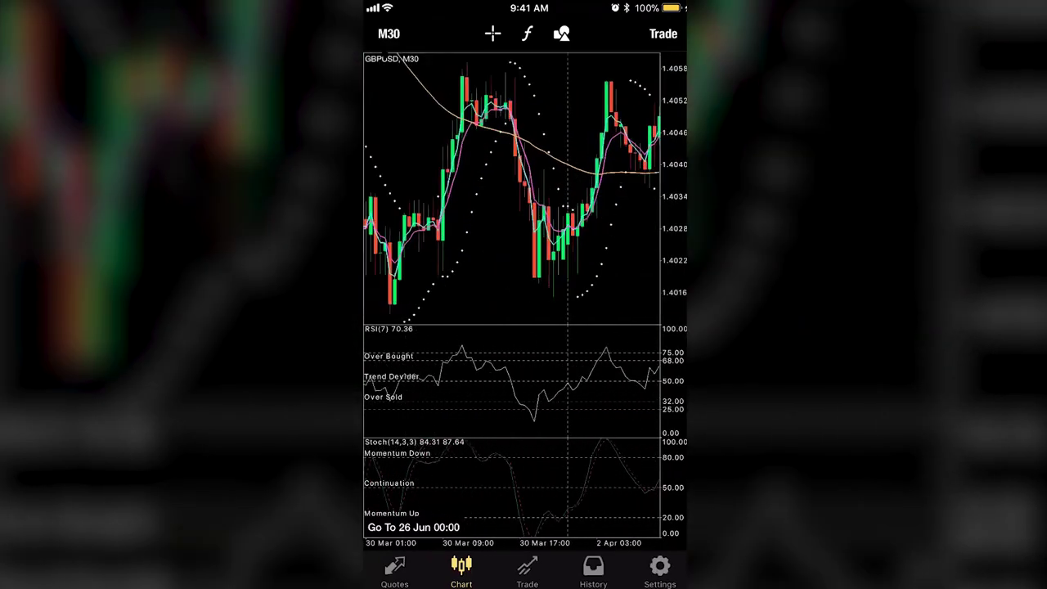
{"action": "scroll", "coordinate": [511, 188], "scroll_direction": "left", "scroll_amount": 10}
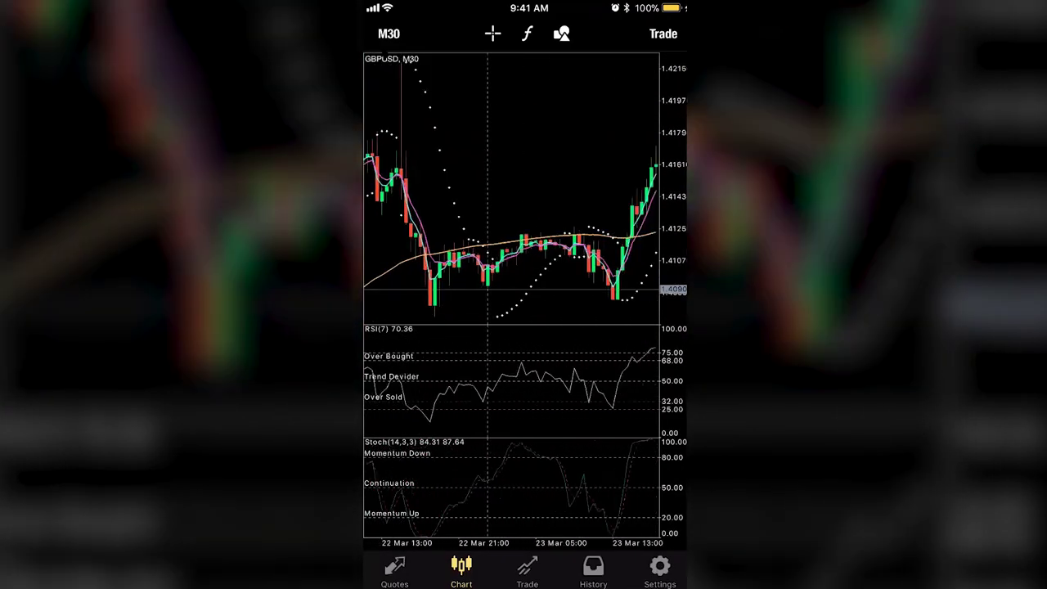
{"action": "scroll", "coordinate": [511, 188], "scroll_direction": "left", "scroll_amount": 10}
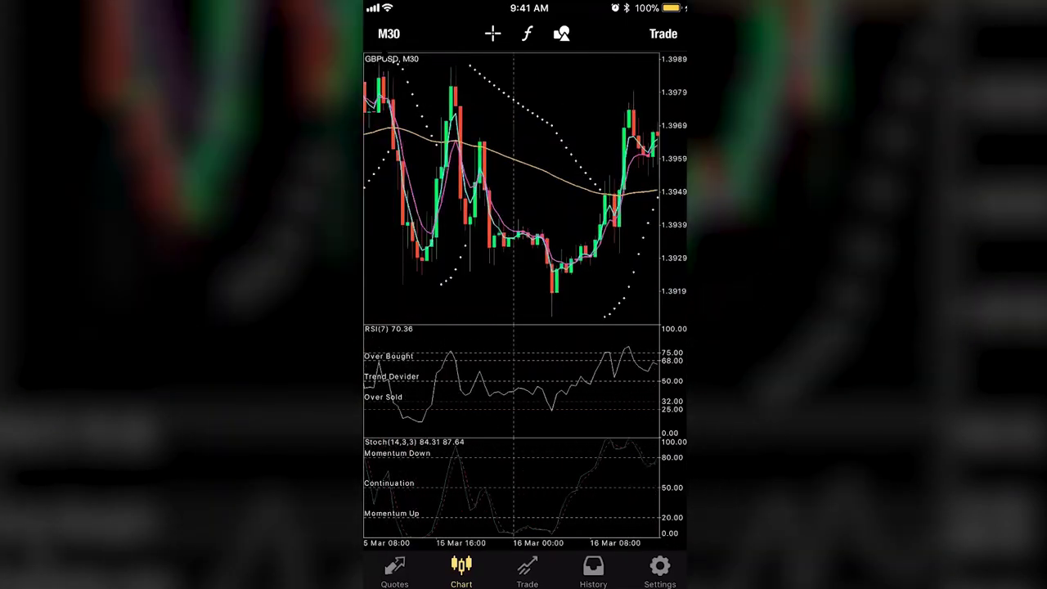
{"action": "scroll", "coordinate": [511, 188], "scroll_direction": "down", "scroll_amount": 3}
{"action": "scroll", "coordinate": [511, 188], "scroll_direction": "left", "scroll_amount": 15}
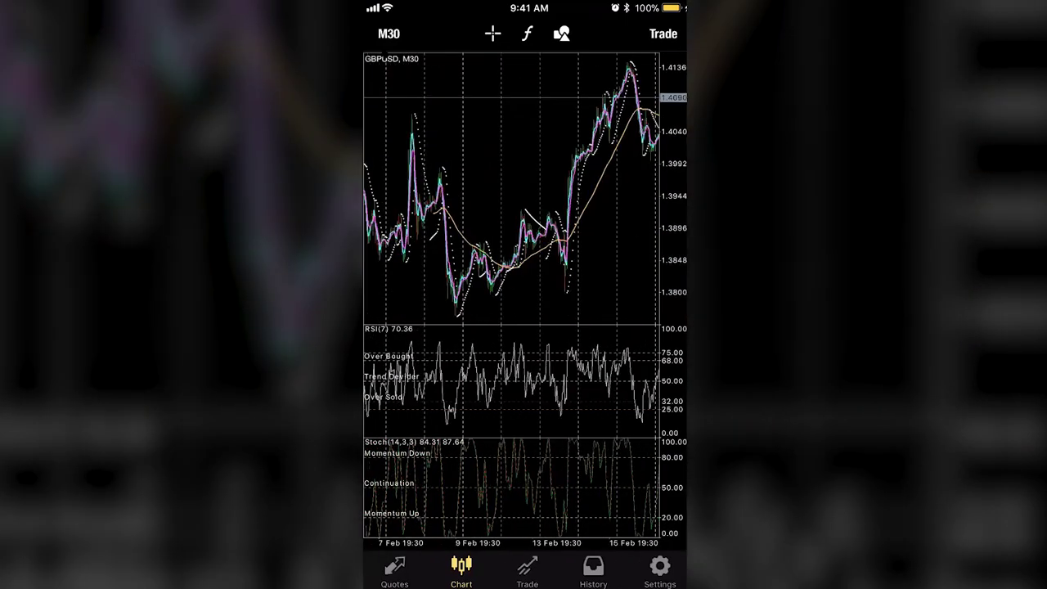
{"action": "scroll", "coordinate": [512, 188], "scroll_direction": "right", "scroll_amount": 15}
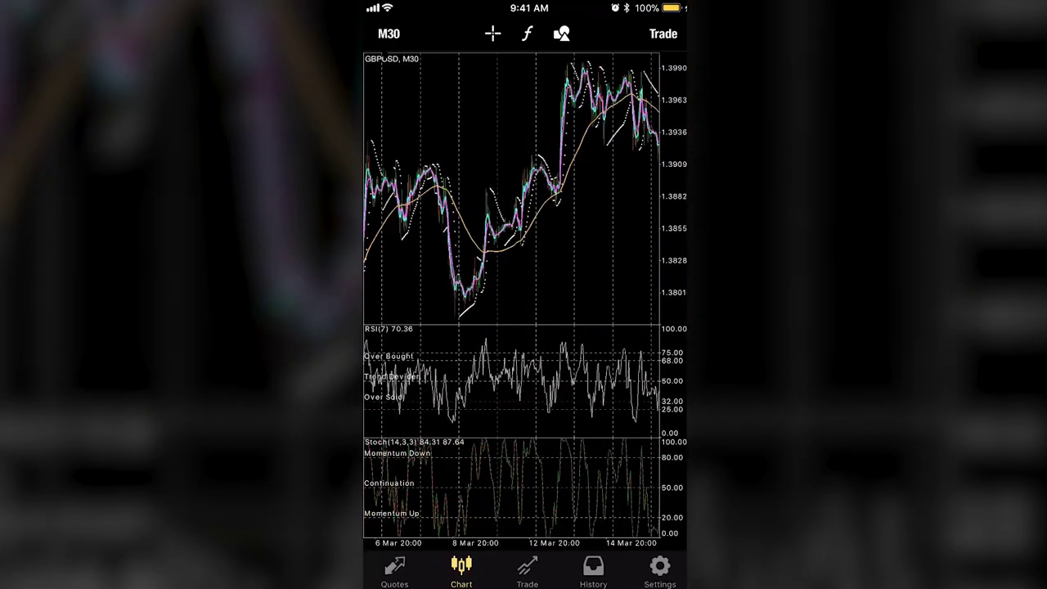
{"action": "scroll", "coordinate": [512, 188], "scroll_direction": "right", "scroll_amount": 15}
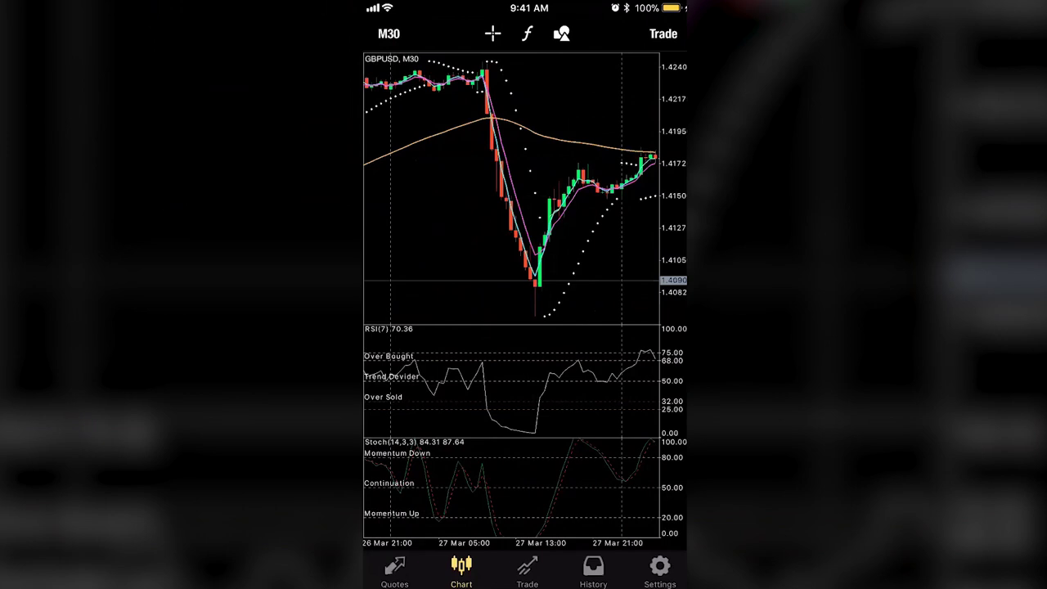
Step: Switch the GBPUSD chart to the H4 timeframe and examine the price history back to September 2017 around the 1.3487 line
{"action": "left_click", "coordinate": [389, 33]}
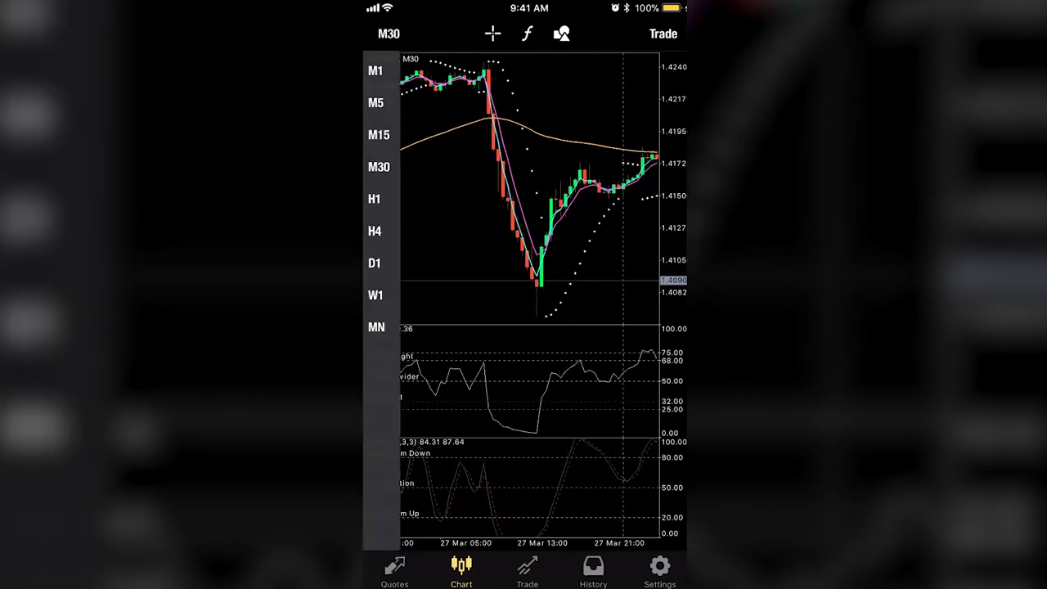
{"action": "left_click", "coordinate": [375, 231]}
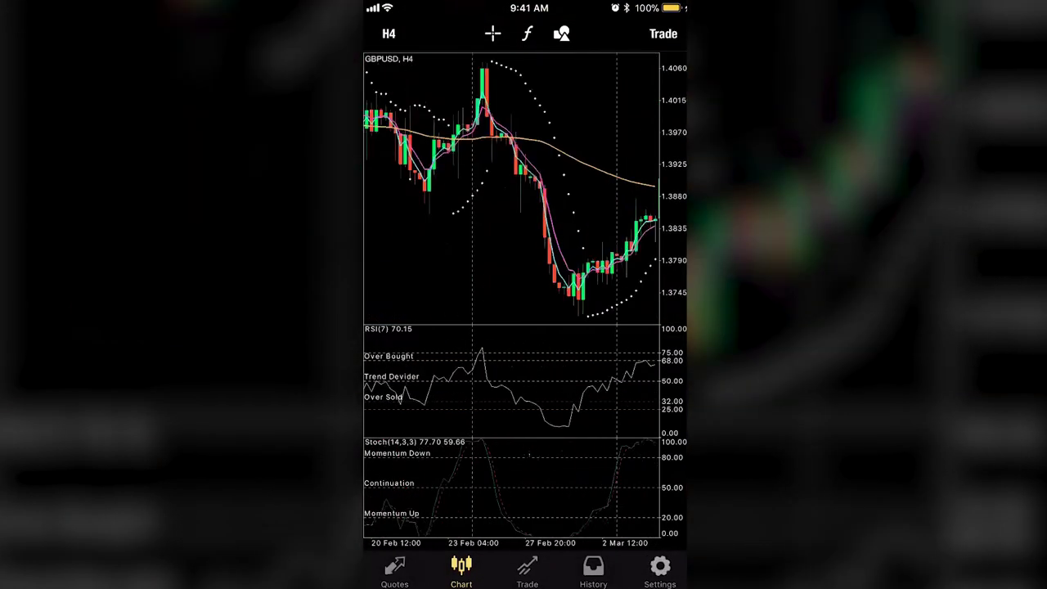
{"action": "scroll", "coordinate": [512, 188], "scroll_direction": "left", "scroll_amount": 15}
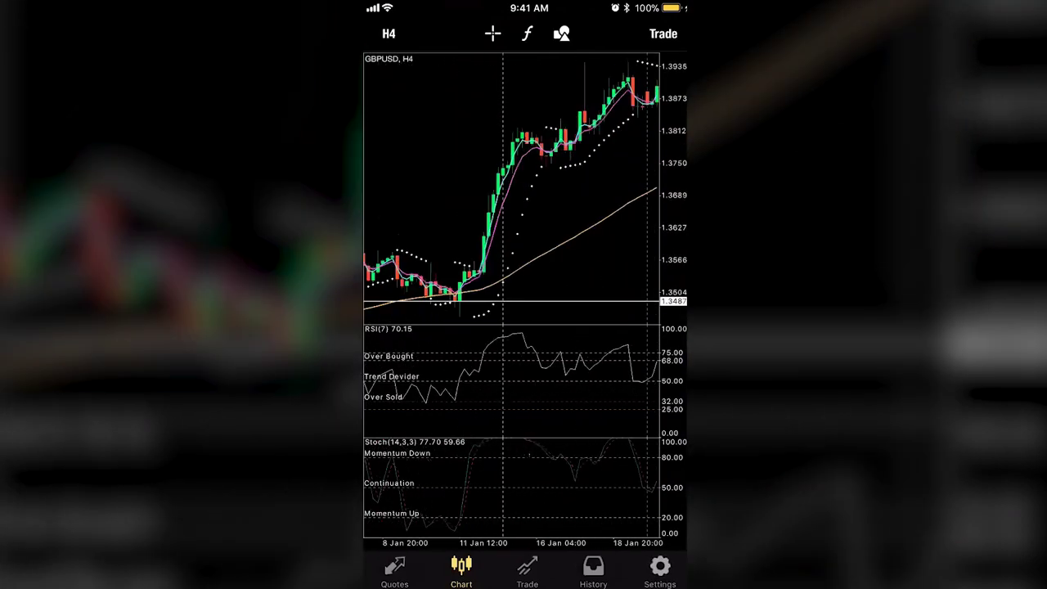
{"action": "scroll", "coordinate": [512, 188], "scroll_direction": "left", "scroll_amount": 15}
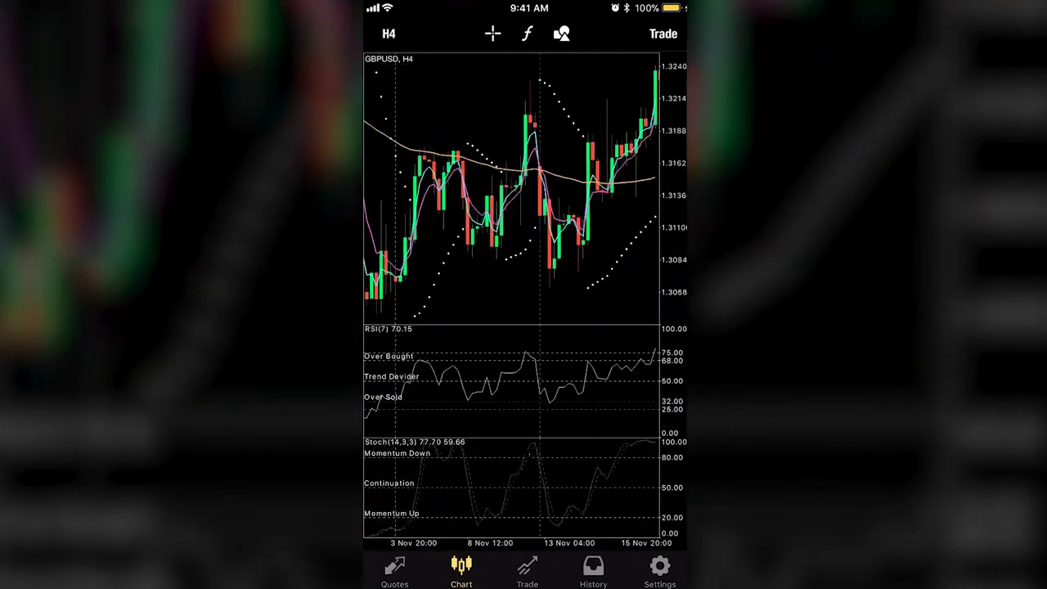
{"action": "scroll", "coordinate": [511, 189], "scroll_direction": "left", "scroll_amount": 10}
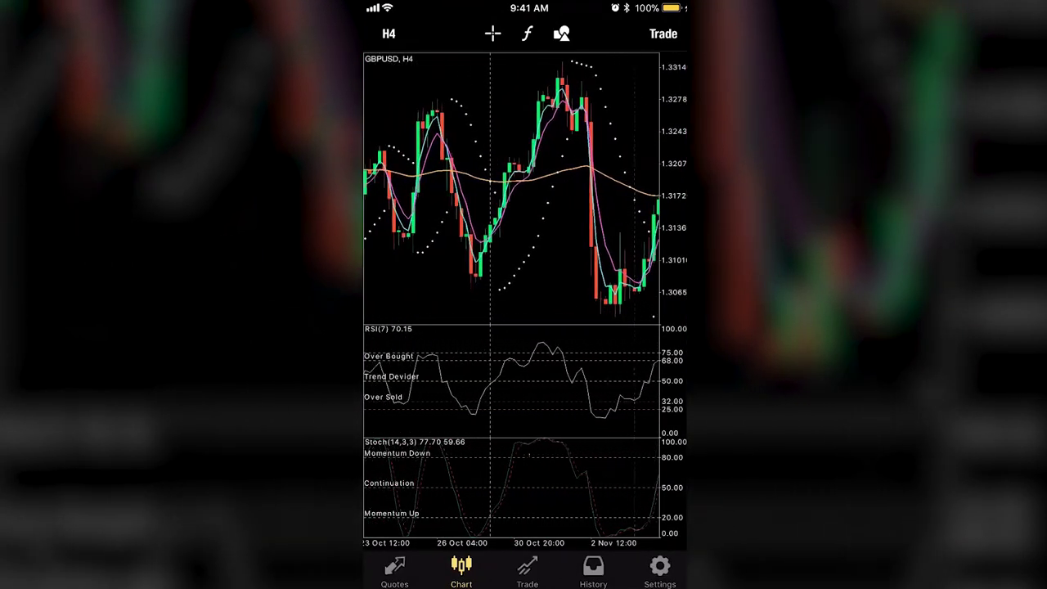
{"action": "scroll", "coordinate": [511, 188], "scroll_direction": "left", "scroll_amount": 5}
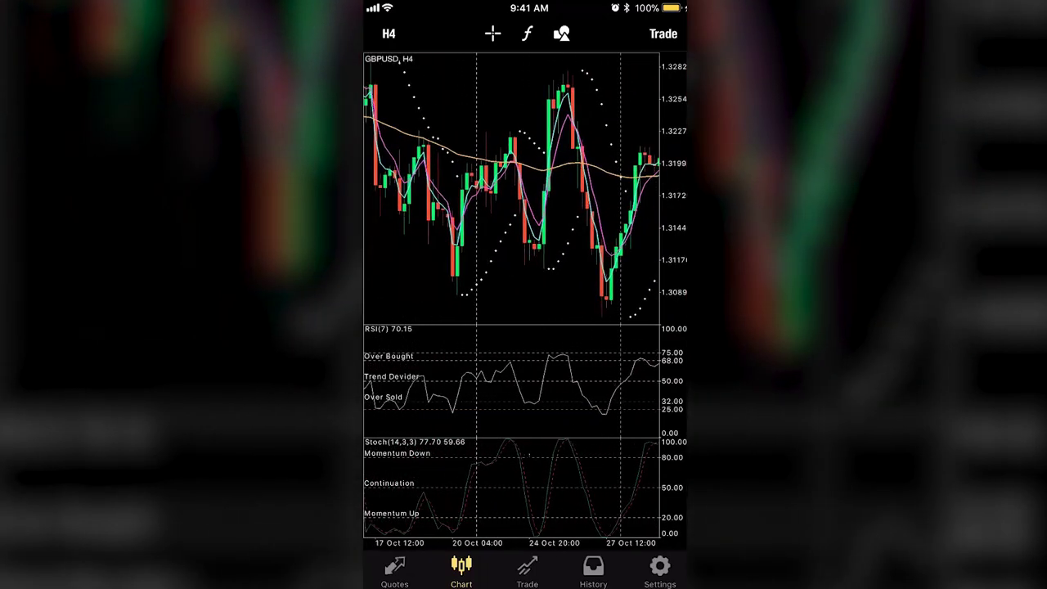
{"action": "scroll", "coordinate": [511, 188], "scroll_direction": "left", "scroll_amount": 15}
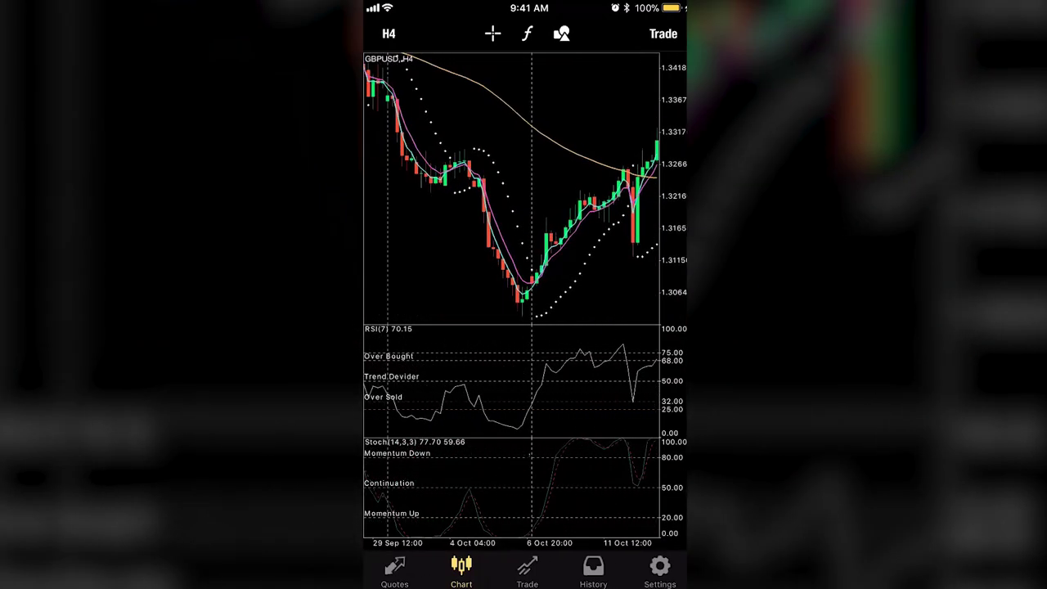
{"action": "scroll", "coordinate": [511, 188], "scroll_direction": "left", "scroll_amount": 15}
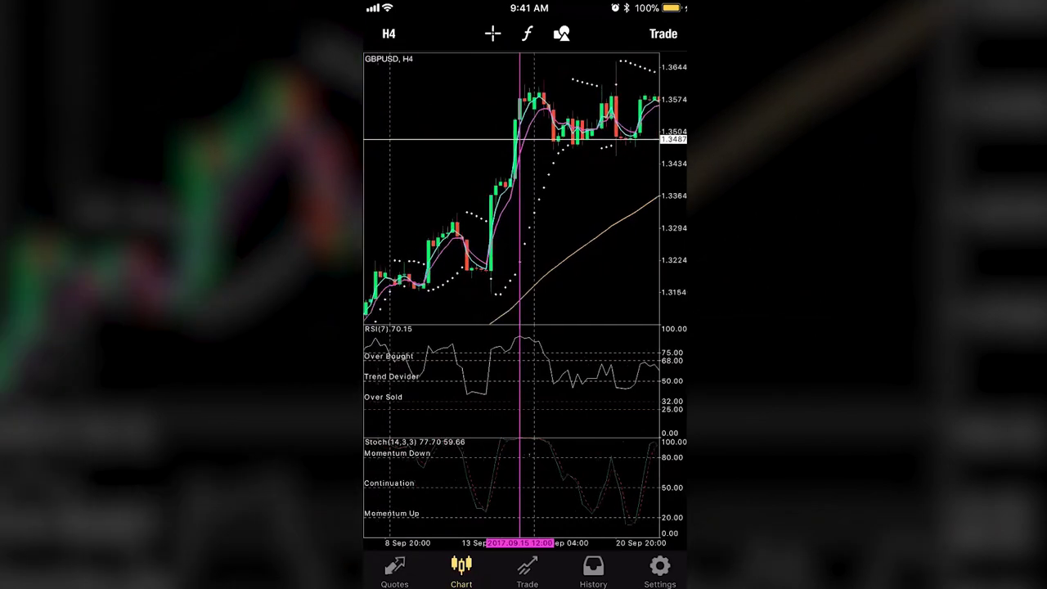
{"action": "scroll", "coordinate": [511, 188], "scroll_direction": "right", "scroll_amount": 2}
{"action": "scroll", "coordinate": [511, 188], "scroll_direction": "left", "scroll_amount": 6}
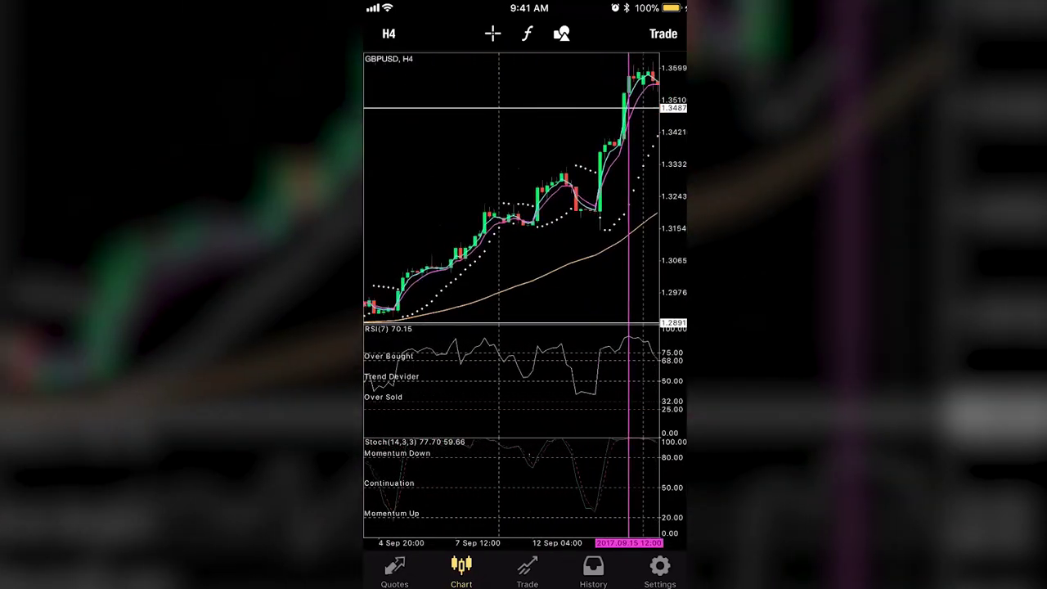
{"action": "scroll", "coordinate": [511, 188], "scroll_direction": "right", "scroll_amount": 2}
{"action": "scroll", "coordinate": [511, 189], "scroll_direction": "right", "scroll_amount": 10}
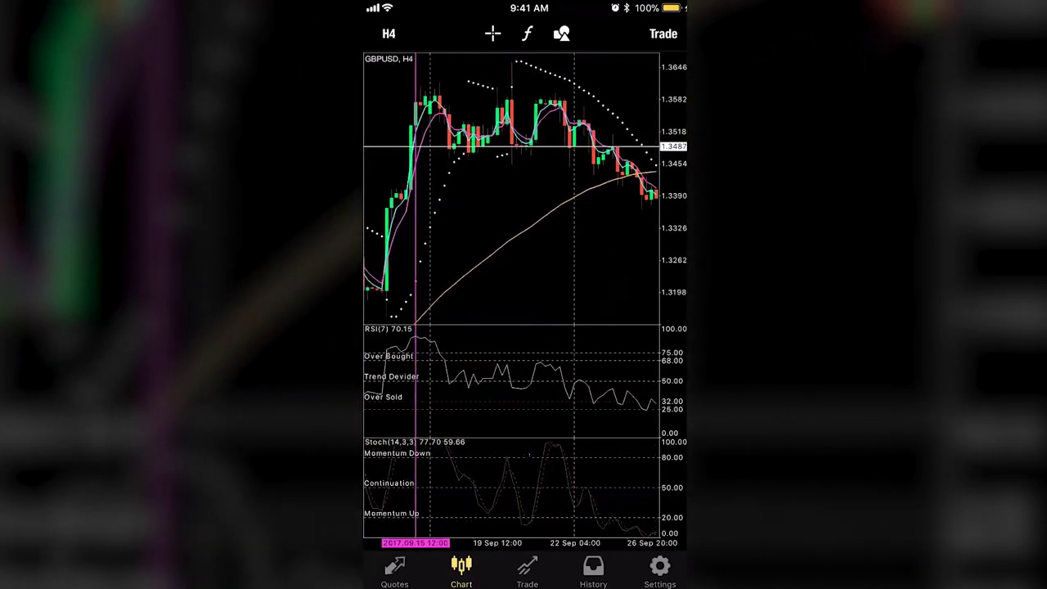
Step: Examine the GBPUSD H4 price history from September 2017 back to early July 2017 around the 1.2891 and 1.2821 lines
{"action": "scroll", "coordinate": [511, 188], "scroll_direction": "left", "scroll_amount": 12}
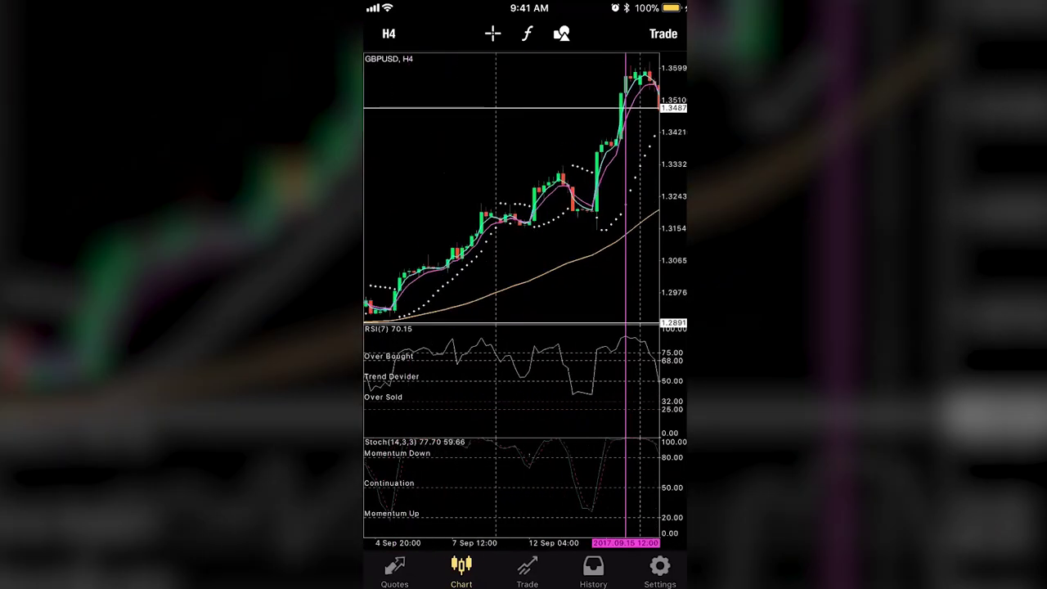
{"action": "scroll", "coordinate": [512, 188], "scroll_direction": "right", "scroll_amount": 1}
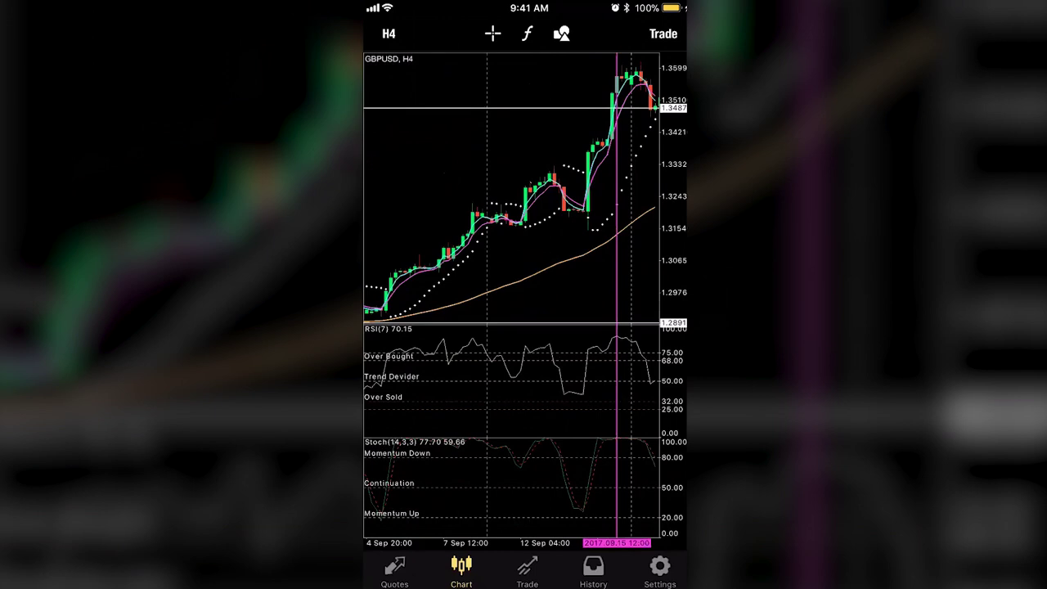
{"action": "scroll", "coordinate": [511, 188], "scroll_direction": "right", "scroll_amount": 1}
{"action": "scroll", "coordinate": [511, 188], "scroll_direction": "left", "scroll_amount": 1}
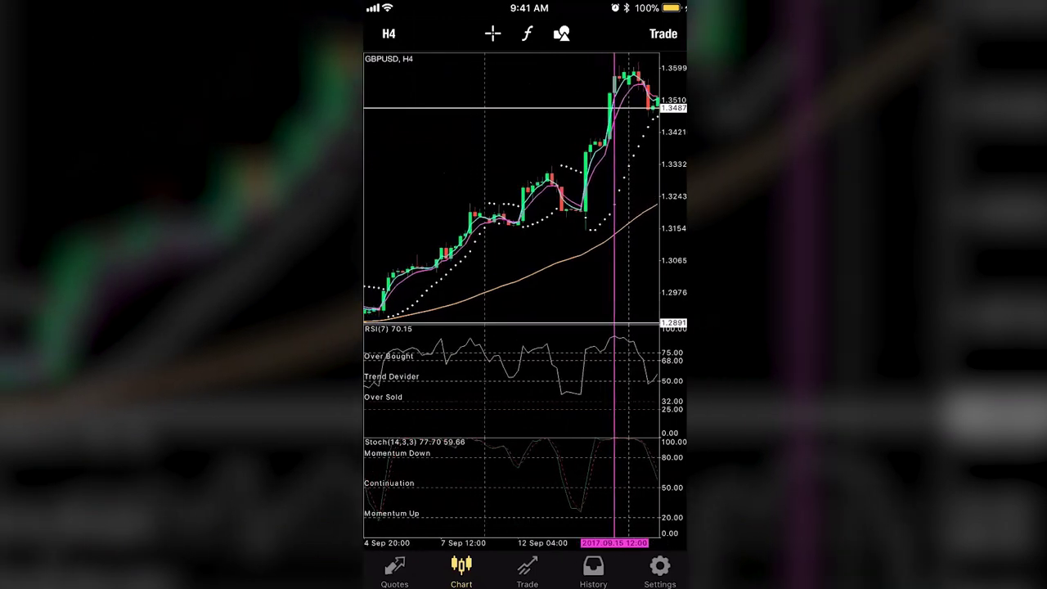
{"action": "scroll", "coordinate": [511, 188], "scroll_direction": "left", "scroll_amount": 1}
{"action": "scroll", "coordinate": [511, 189], "scroll_direction": "right", "scroll_amount": 1}
{"action": "scroll", "coordinate": [511, 189], "scroll_direction": "left", "scroll_amount": 15}
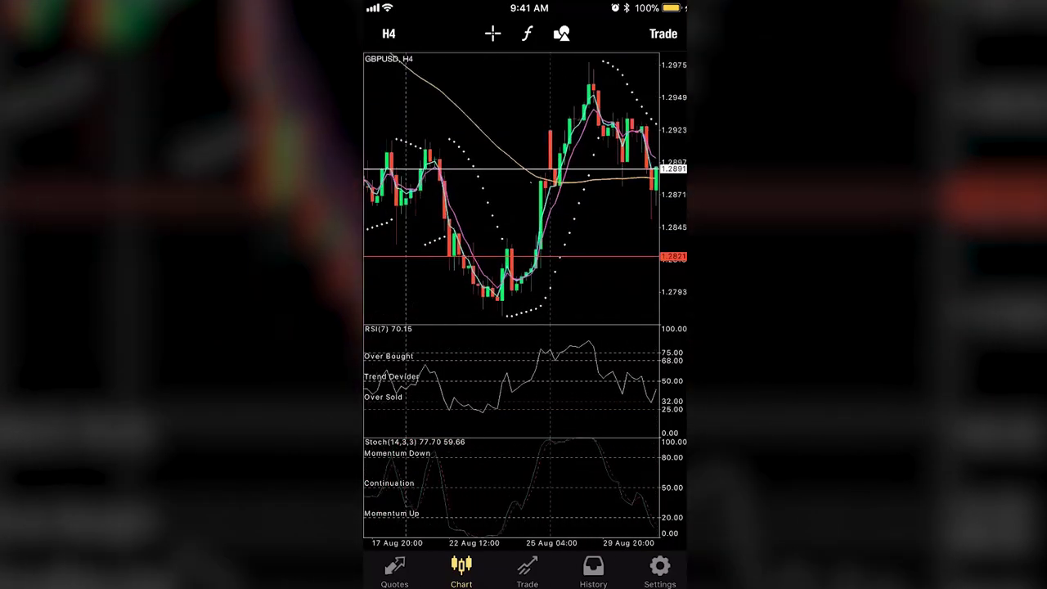
{"action": "scroll", "coordinate": [511, 188], "scroll_direction": "left", "scroll_amount": 10}
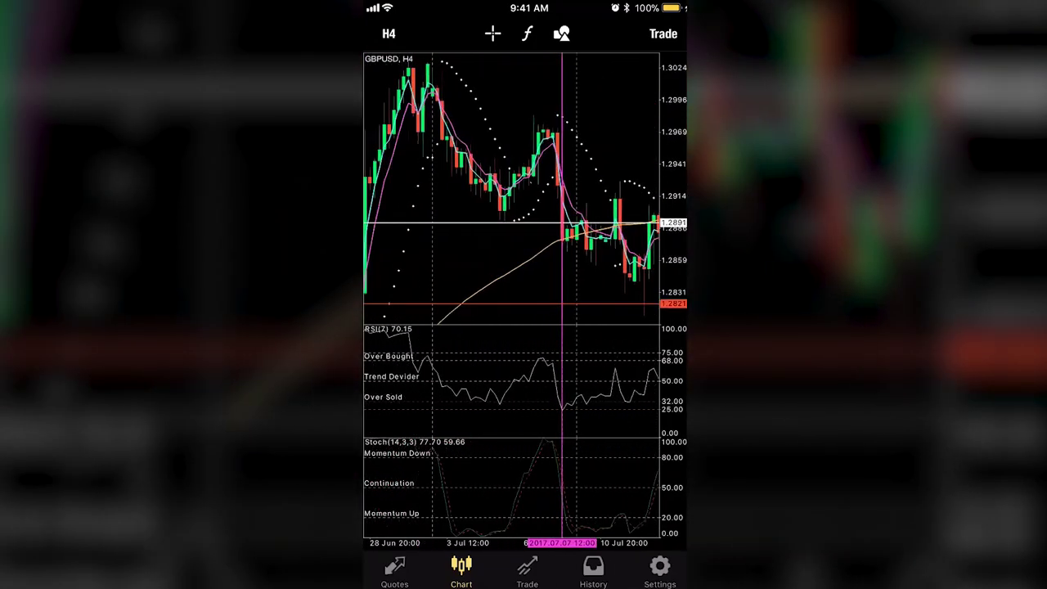
{"action": "scroll", "coordinate": [512, 188], "scroll_direction": "left", "scroll_amount": 1}
{"action": "scroll", "coordinate": [512, 188], "scroll_direction": "right", "scroll_amount": 1}
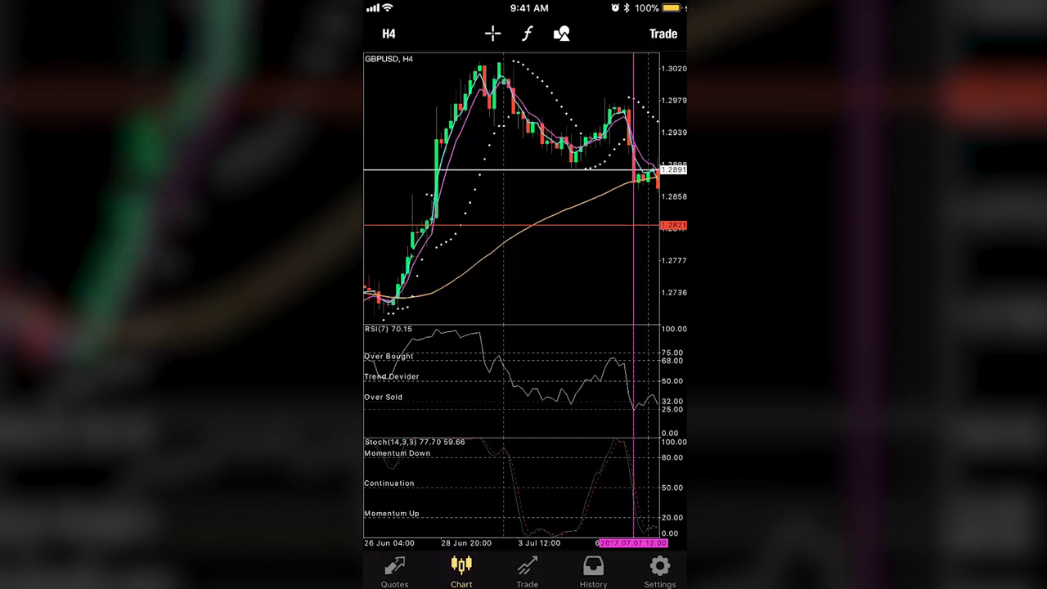
Step: Enlarge the GBPUSD H4 candles and examine the price action from 26 June to 5 July 2017 around the 1.2891 line
{"action": "scroll", "coordinate": [511, 188], "scroll_direction": "up", "scroll_amount": 3}
{"action": "scroll", "coordinate": [512, 188], "scroll_direction": "left", "scroll_amount": 10}
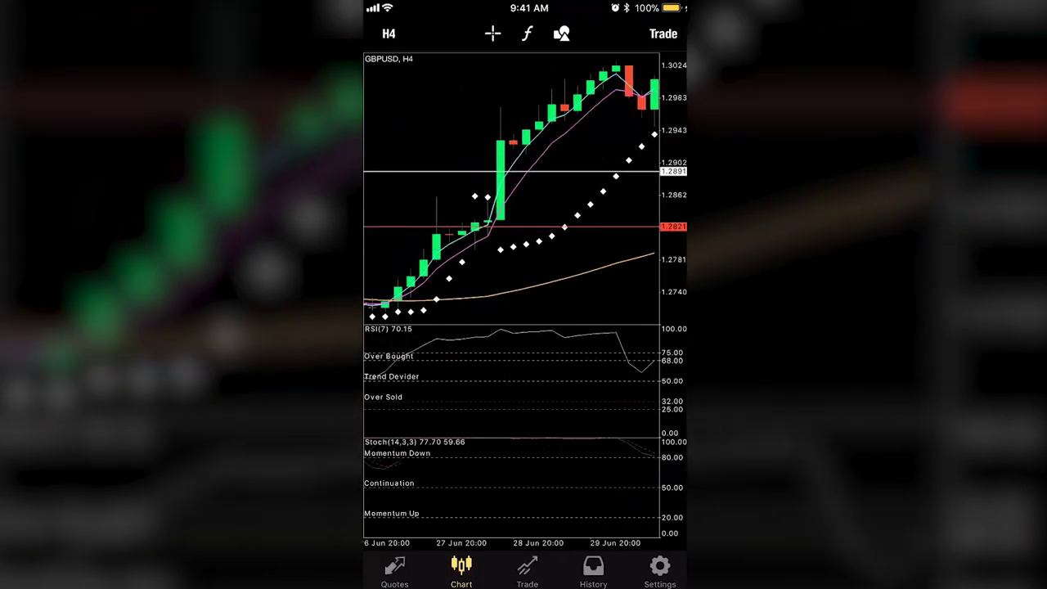
{"action": "scroll", "coordinate": [511, 189], "scroll_direction": "left", "scroll_amount": 3}
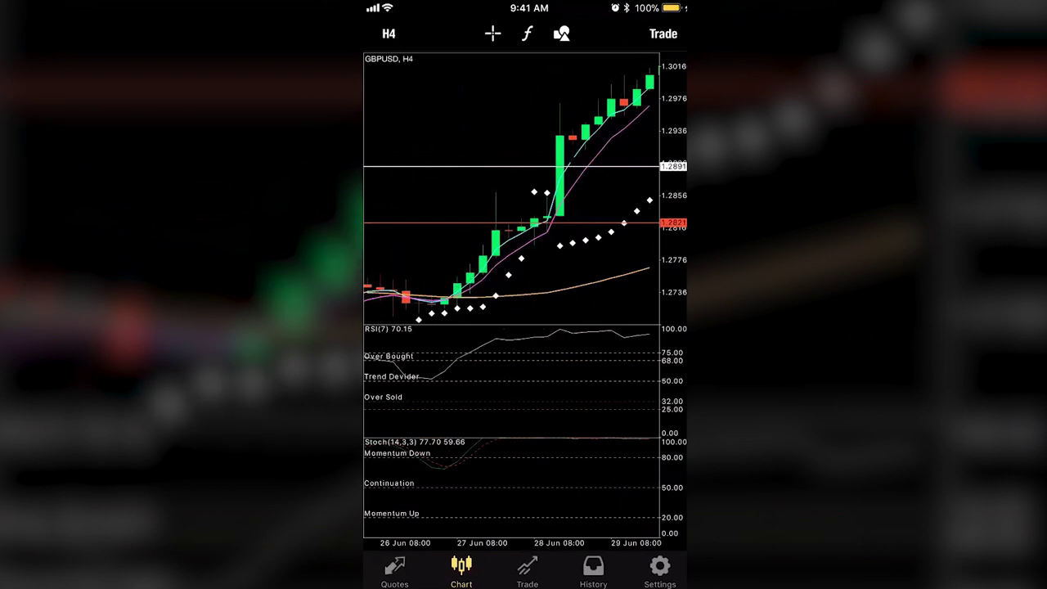
{"action": "scroll", "coordinate": [511, 188], "scroll_direction": "right", "scroll_amount": 3}
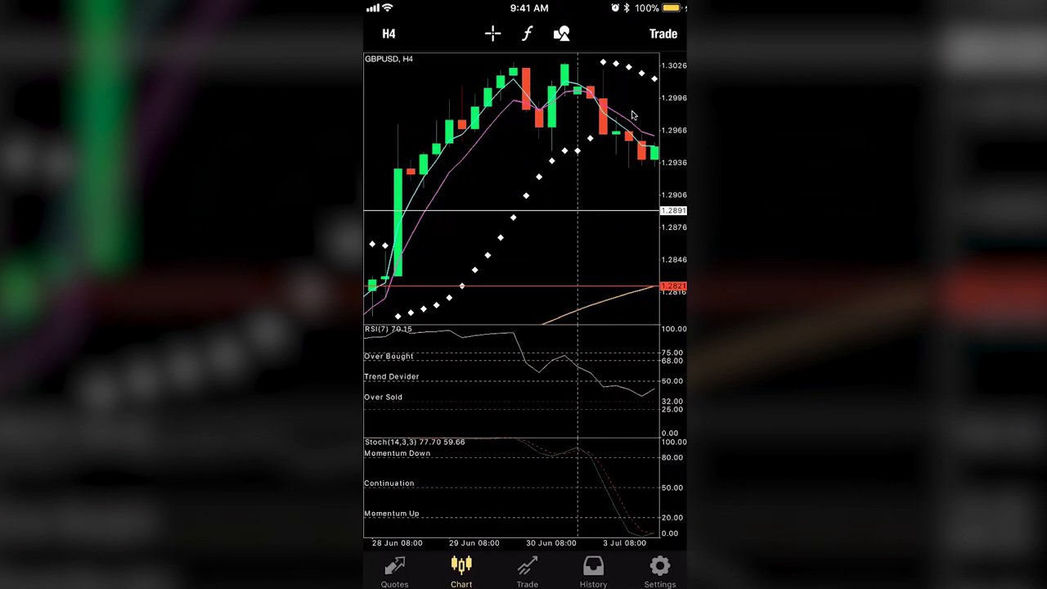
{"action": "scroll", "coordinate": [632, 115], "scroll_direction": "right", "scroll_amount": 3}
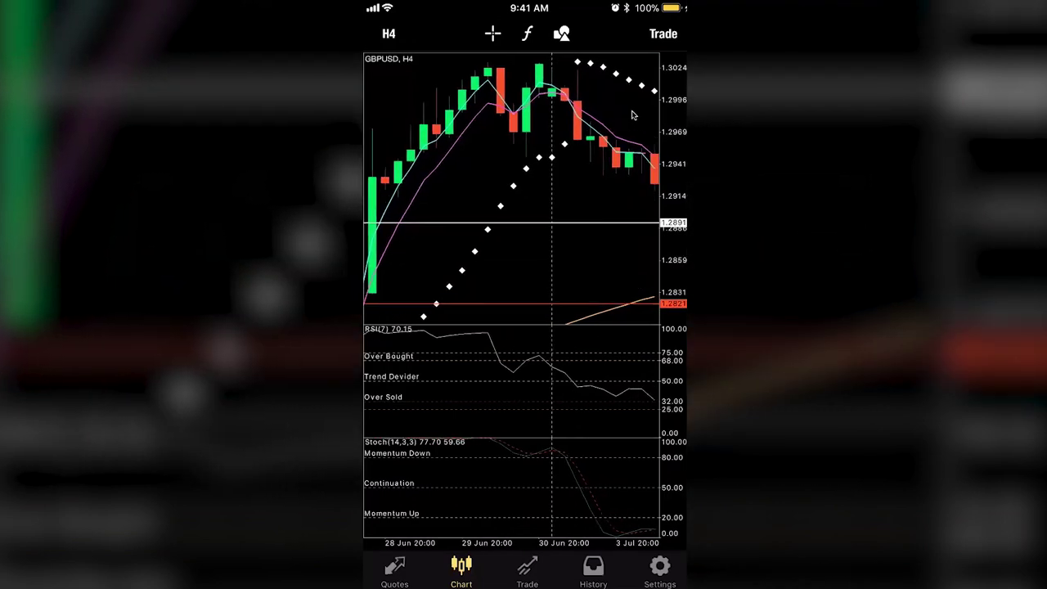
{"action": "scroll", "coordinate": [632, 115], "scroll_direction": "right", "scroll_amount": 4}
{"action": "scroll", "coordinate": [632, 114], "scroll_direction": "left", "scroll_amount": 5}
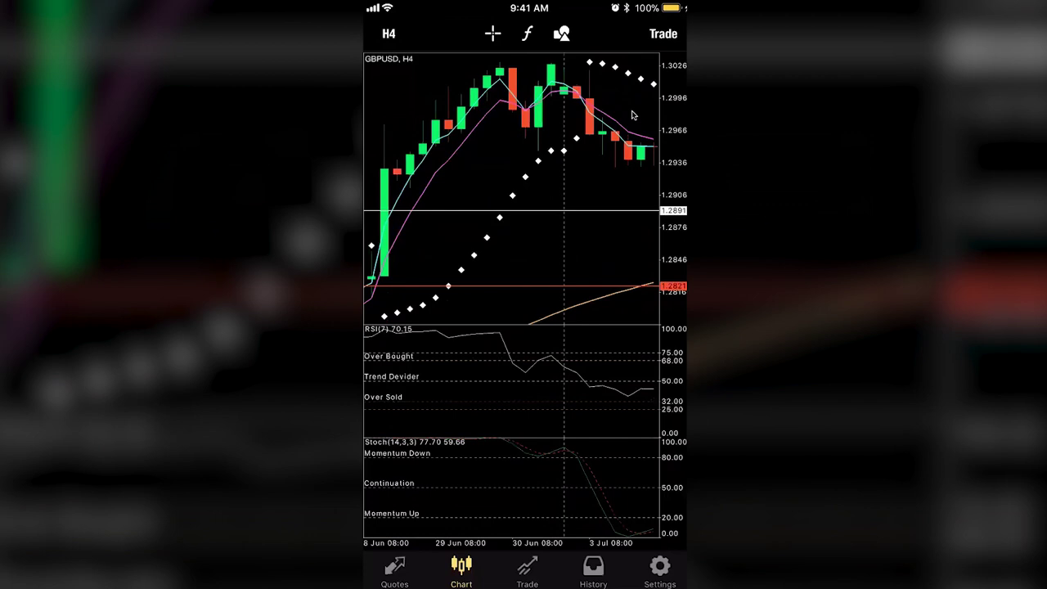
{"action": "scroll", "coordinate": [633, 115], "scroll_direction": "right", "scroll_amount": 4}
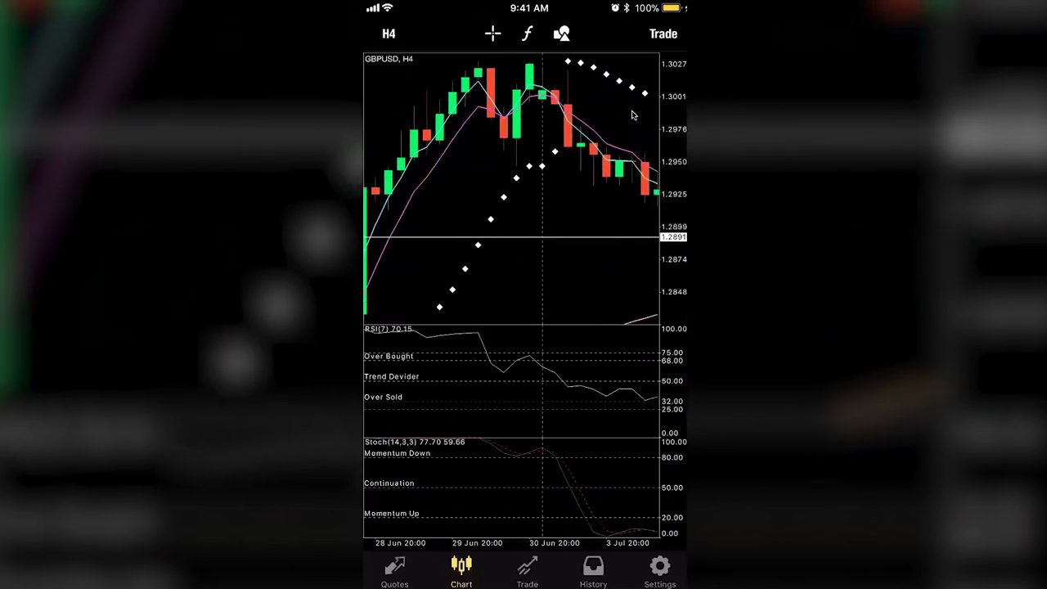
{"action": "scroll", "coordinate": [632, 115], "scroll_direction": "right", "scroll_amount": 5}
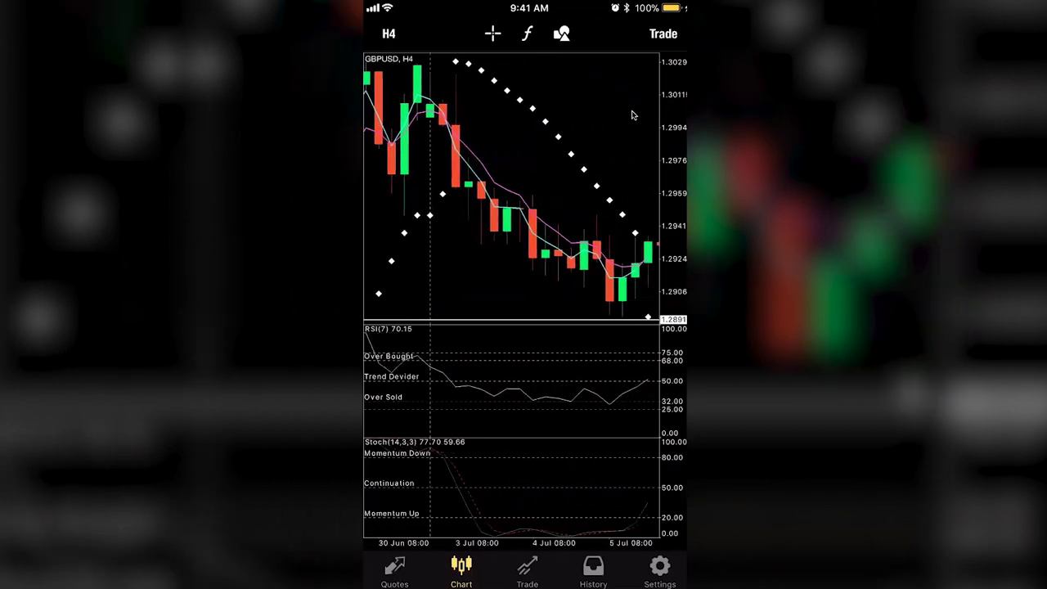
Step: Shrink the candles and examine the price action around the 7 July 2017 vertical line against the 1.2891 level
{"action": "scroll", "coordinate": [632, 114], "scroll_direction": "down", "scroll_amount": 3}
{"action": "scroll", "coordinate": [633, 114], "scroll_direction": "left", "scroll_amount": 2}
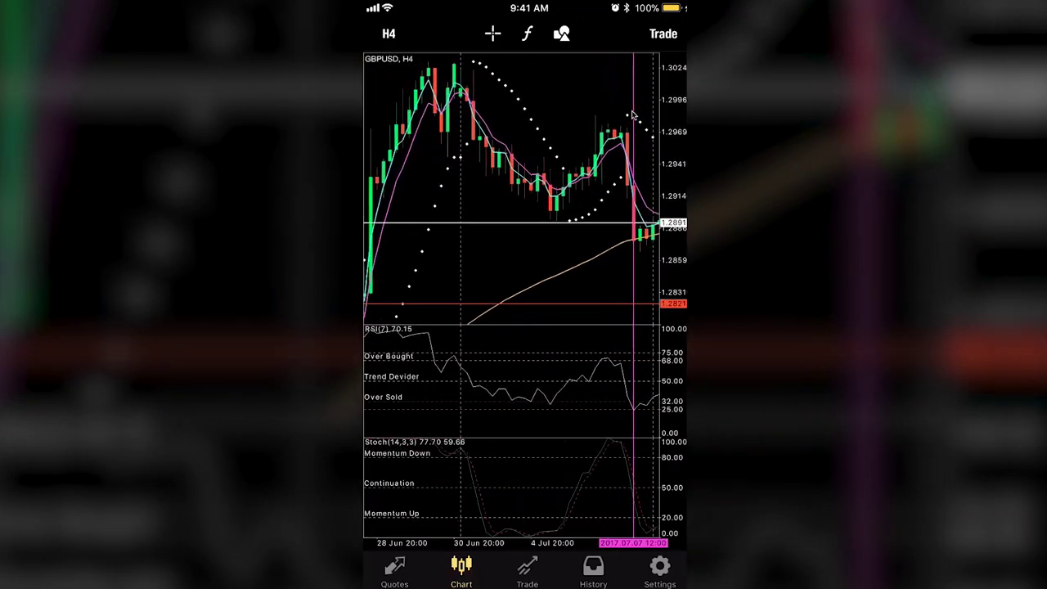
{"action": "scroll", "coordinate": [632, 114], "scroll_direction": "right", "scroll_amount": 1}
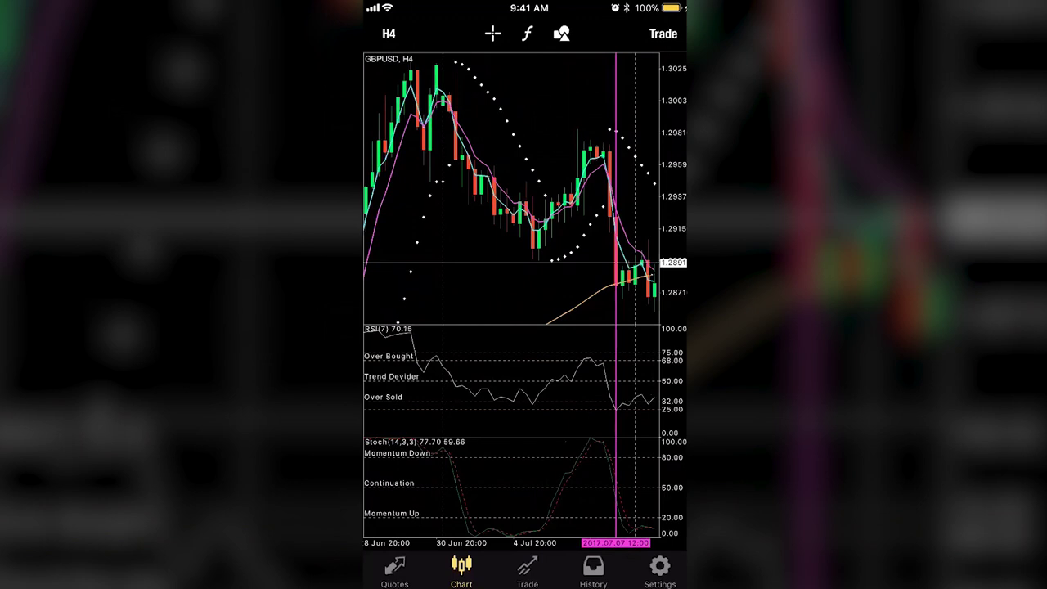
{"action": "scroll", "coordinate": [512, 295], "scroll_direction": "right", "scroll_amount": 2}
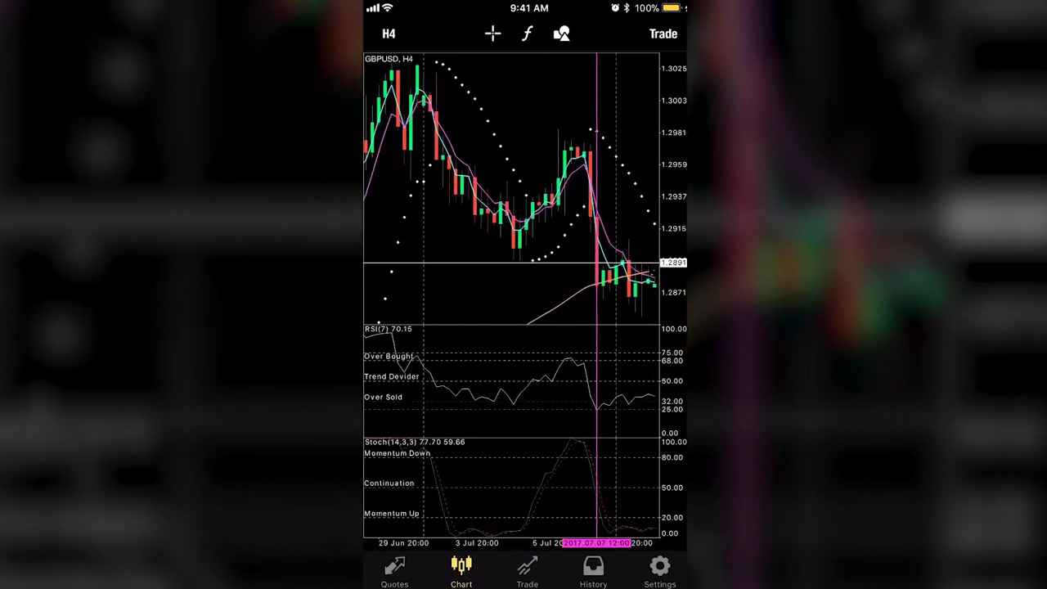
{"action": "scroll", "coordinate": [511, 294], "scroll_direction": "right", "scroll_amount": 2}
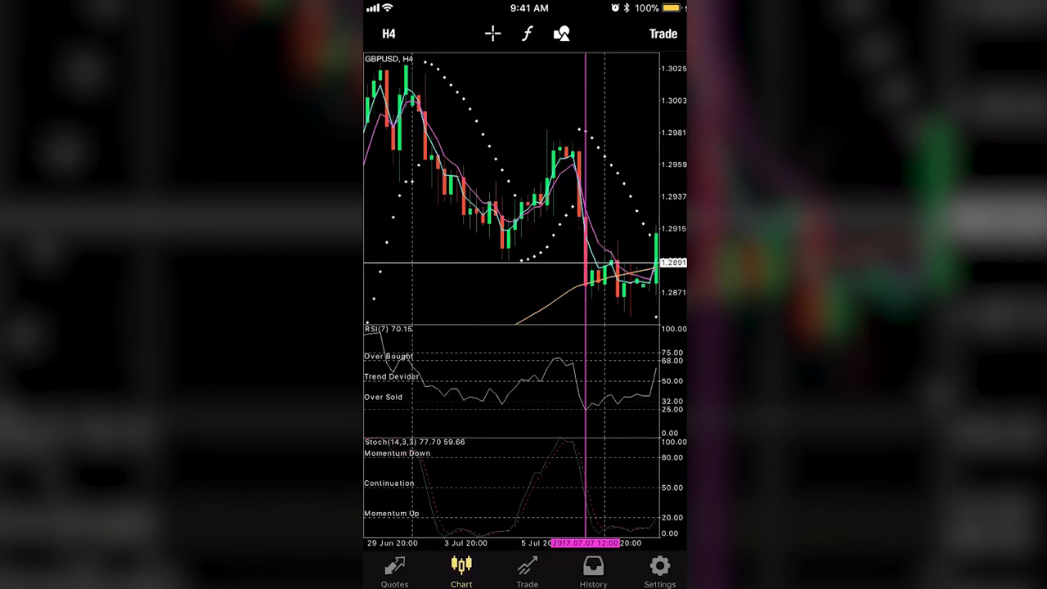
Step: Place a red horizontal line near 1.2913 on the GBPUSD H4 chart and delete it
{"action": "left_click", "coordinate": [562, 33]}
{"action": "left_click", "coordinate": [376, 33]}
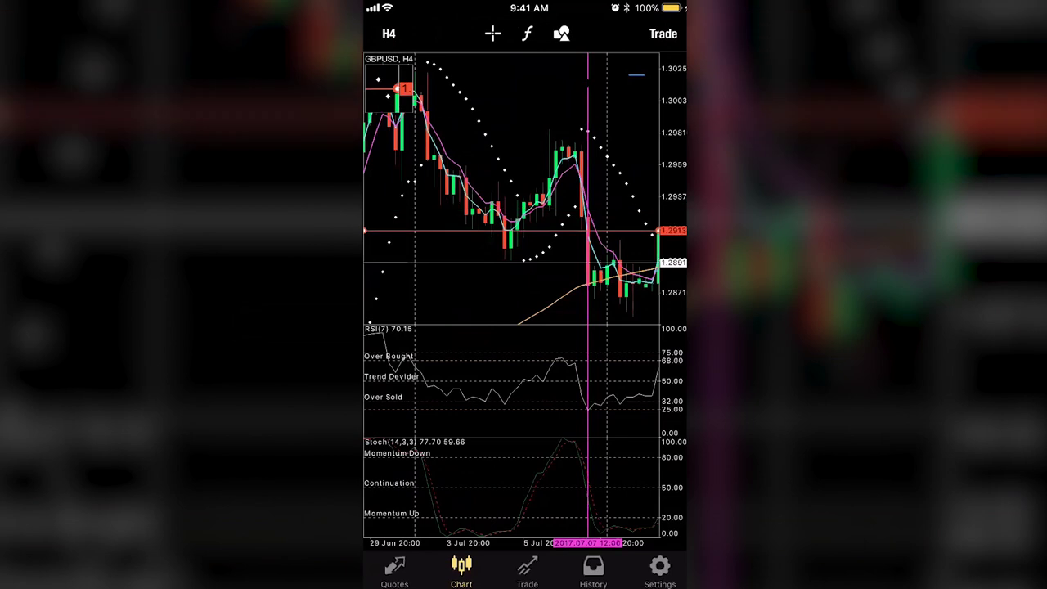
{"action": "left_click_drag", "start_coordinate": [658, 233], "coordinate": [659, 202]}
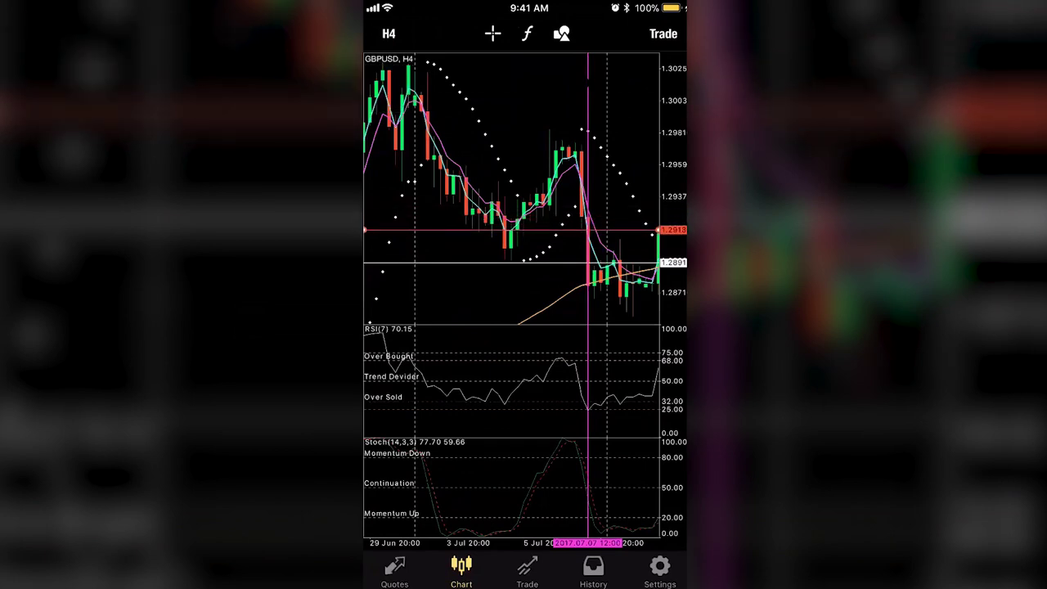
{"action": "left_click", "coordinate": [511, 205]}
{"action": "left_click", "coordinate": [526, 460]}
Step: Use the crosshair to inspect the prices of the candles around 6 July 2017 and the latest candles near 10 July
{"action": "left_click", "coordinate": [492, 33]}
{"action": "left_click_drag", "start_coordinate": [512, 296], "coordinate": [537, 200]}
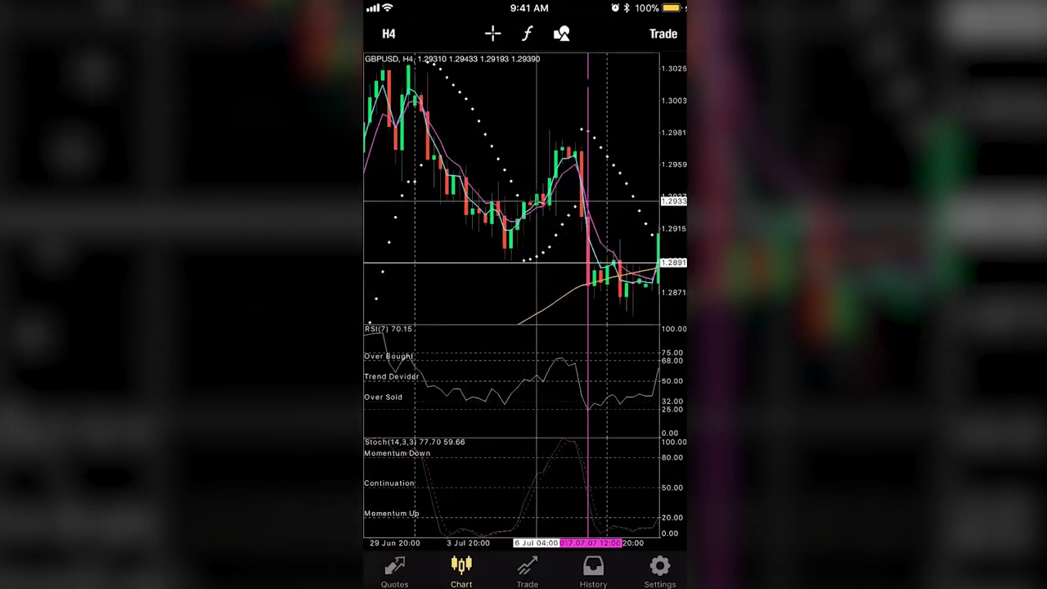
{"action": "left_click", "coordinate": [493, 33]}
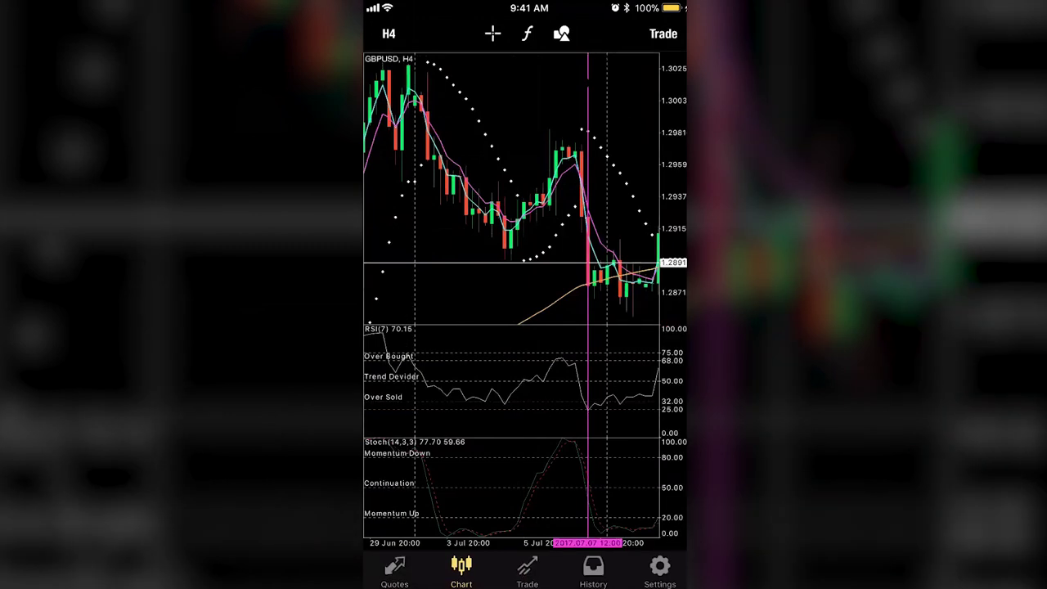
{"action": "left_click_drag", "start_coordinate": [511, 245], "coordinate": [508, 246]}
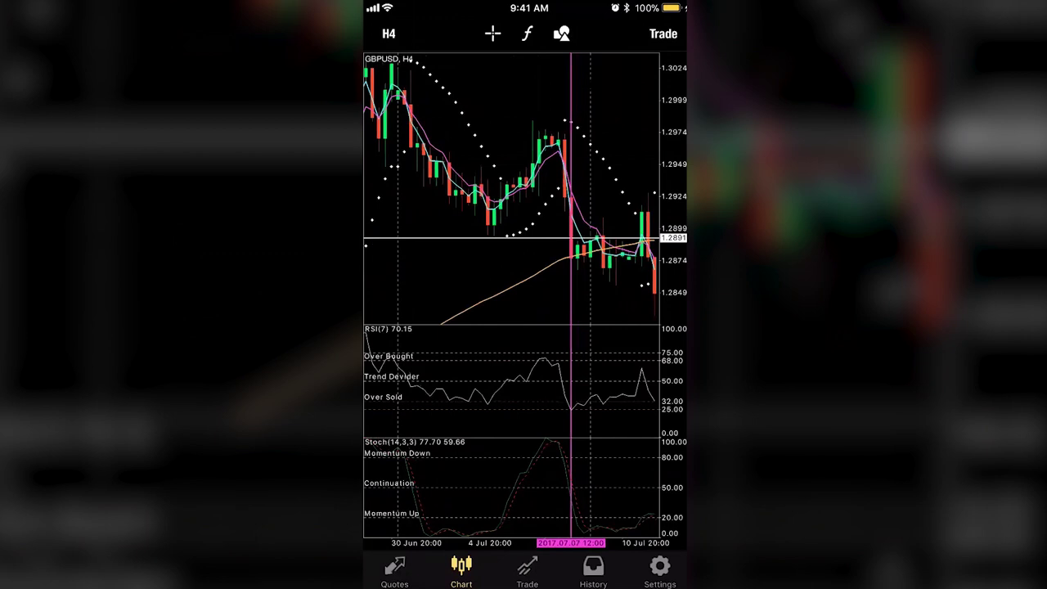
{"action": "left_click", "coordinate": [492, 33]}
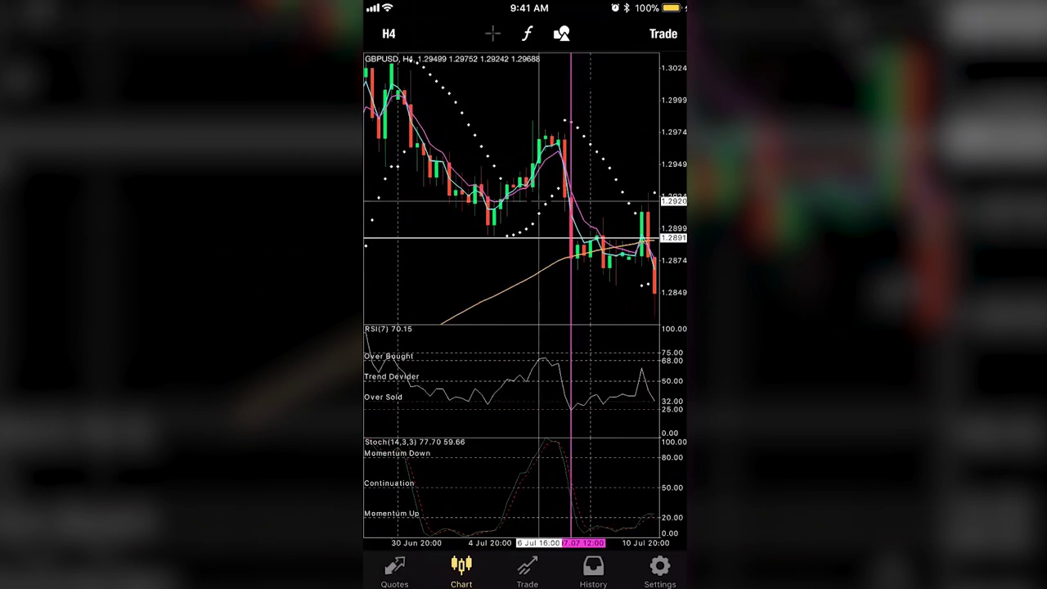
{"action": "left_click_drag", "start_coordinate": [538, 202], "coordinate": [648, 275]}
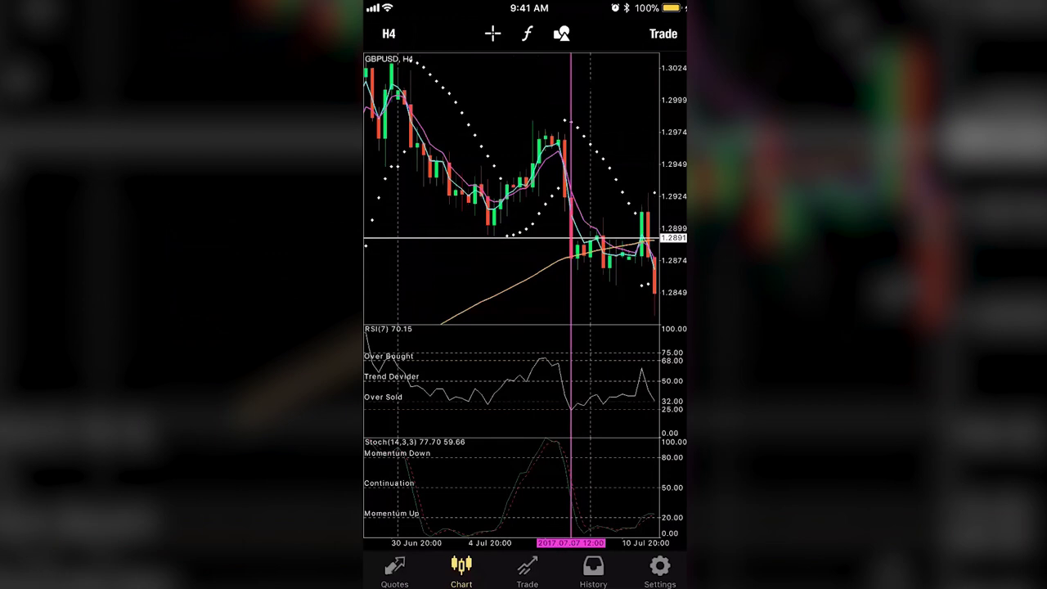
Step: Advance the GBPUSD H4 chart candle by candle past 10 July 2017 and examine the price between the 1.2891 and 1.2821 lines
{"action": "scroll", "coordinate": [511, 295], "scroll_direction": "right", "scroll_amount": 1}
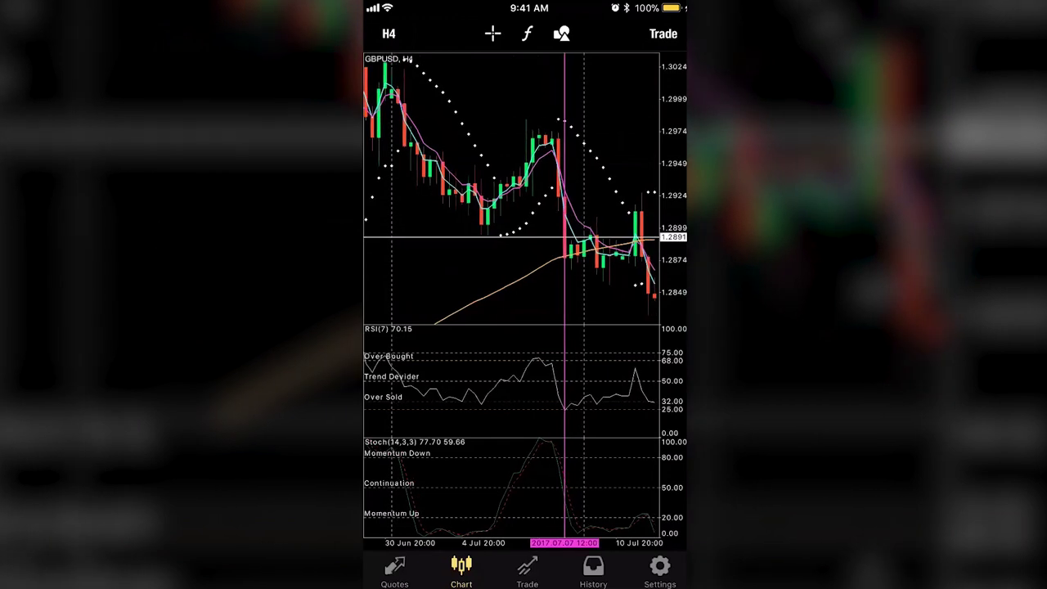
{"action": "scroll", "coordinate": [512, 294], "scroll_direction": "right", "scroll_amount": 1}
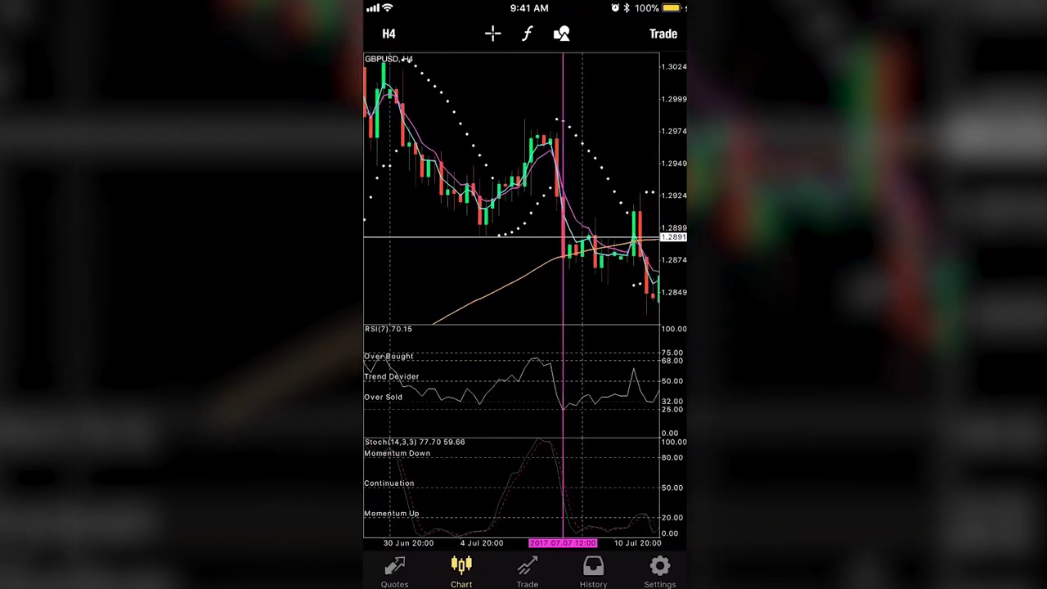
{"action": "scroll", "coordinate": [511, 294], "scroll_direction": "right", "scroll_amount": 1}
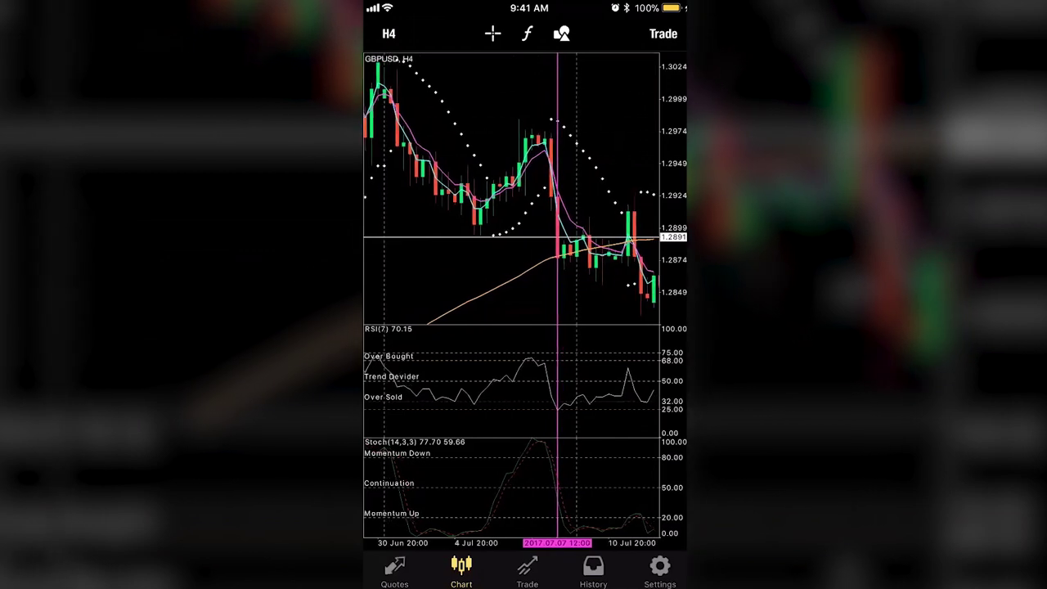
{"action": "scroll", "coordinate": [512, 295], "scroll_direction": "right", "scroll_amount": 1}
{"action": "scroll", "coordinate": [511, 294], "scroll_direction": "right", "scroll_amount": 1}
{"action": "scroll", "coordinate": [512, 295], "scroll_direction": "left", "scroll_amount": 1}
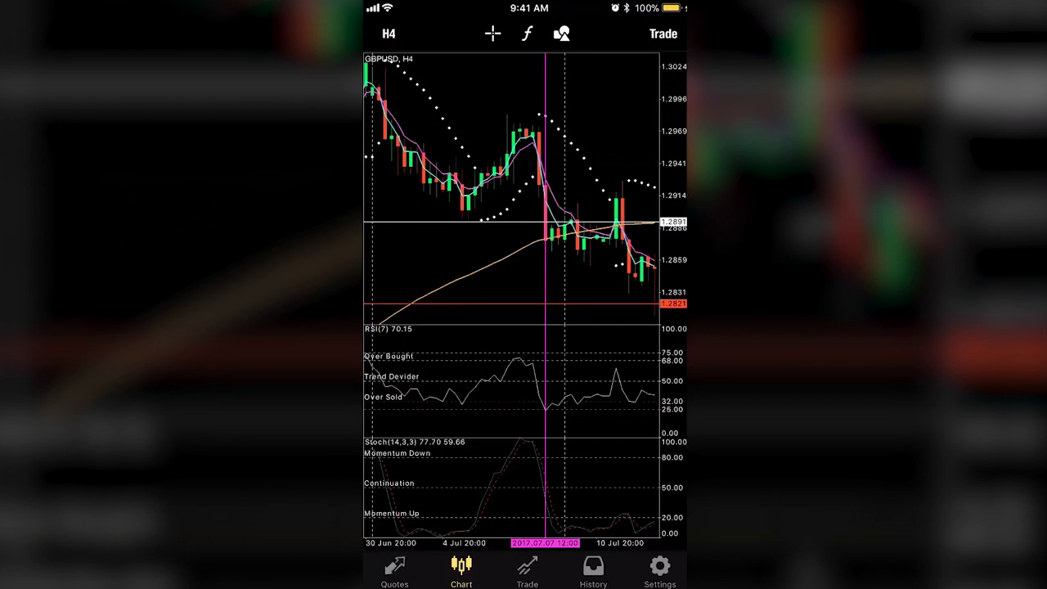
Step: Continue candle by candle through 11 July 2017 and examine how the price behaves at the 1.2891 line
{"action": "scroll", "coordinate": [512, 295], "scroll_direction": "right", "scroll_amount": 1}
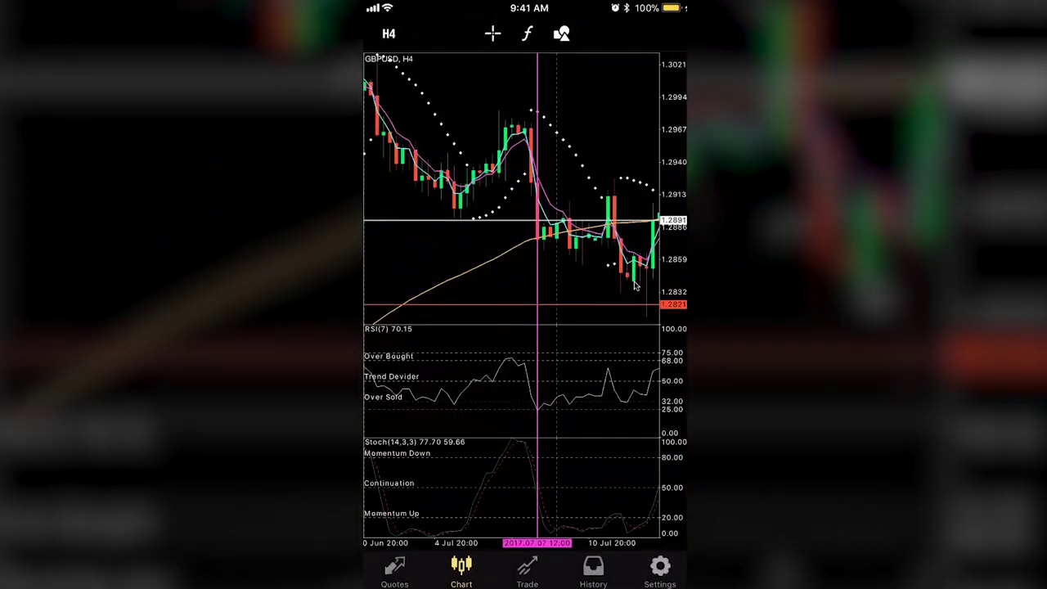
{"action": "scroll", "coordinate": [634, 284], "scroll_direction": "left", "scroll_amount": 1}
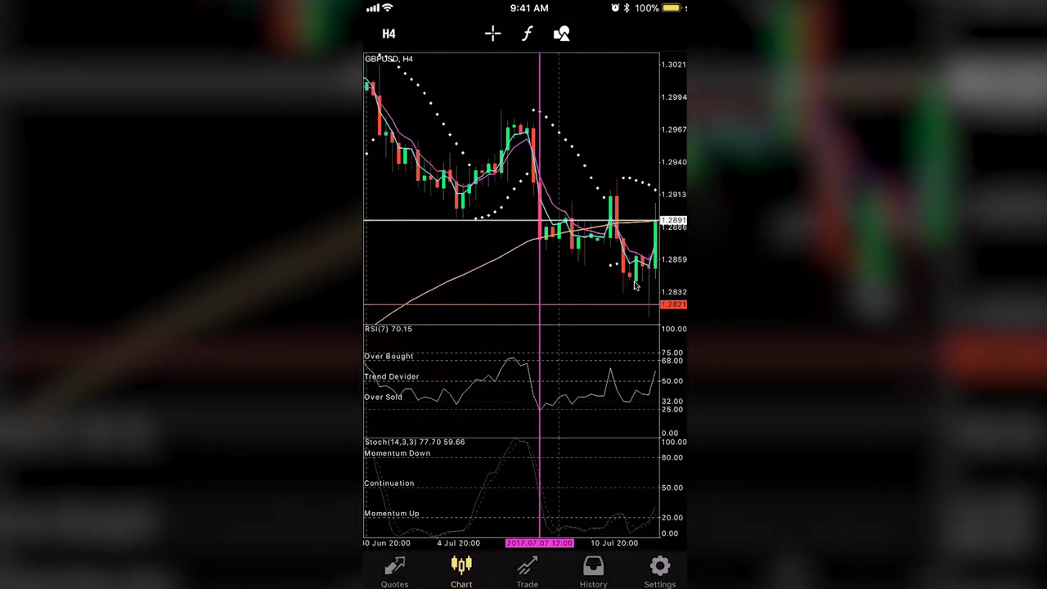
{"action": "scroll", "coordinate": [634, 285], "scroll_direction": "right", "scroll_amount": 1}
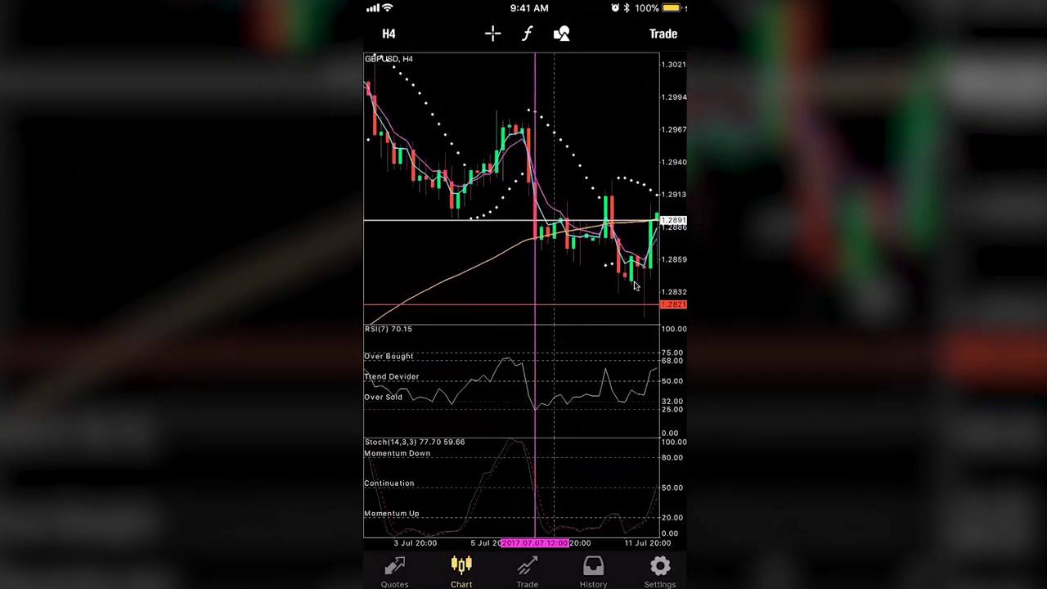
{"action": "scroll", "coordinate": [634, 284], "scroll_direction": "right", "scroll_amount": 2}
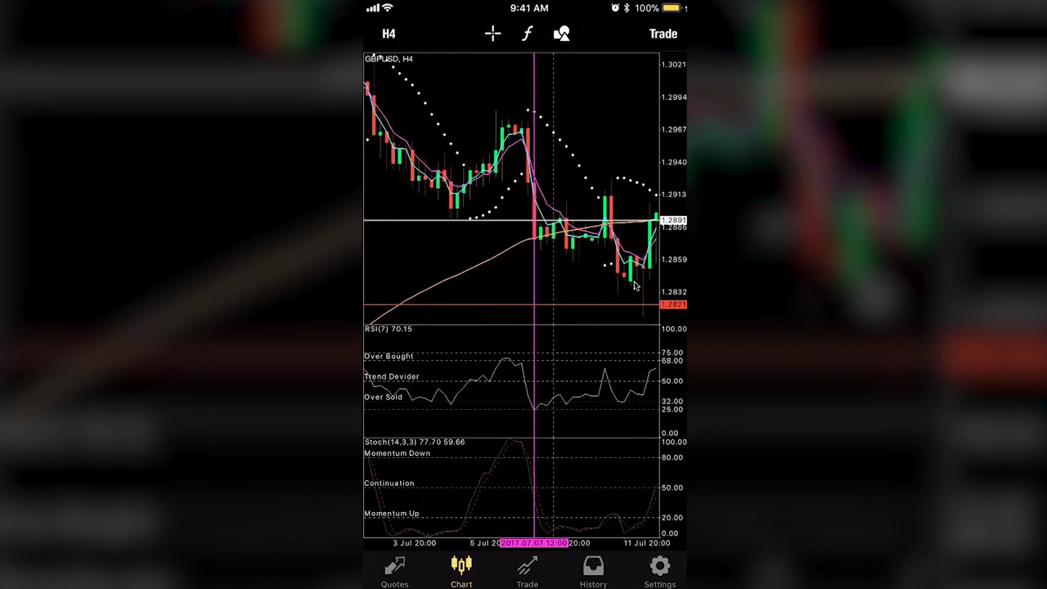
{"action": "scroll", "coordinate": [635, 285], "scroll_direction": "right", "scroll_amount": 1}
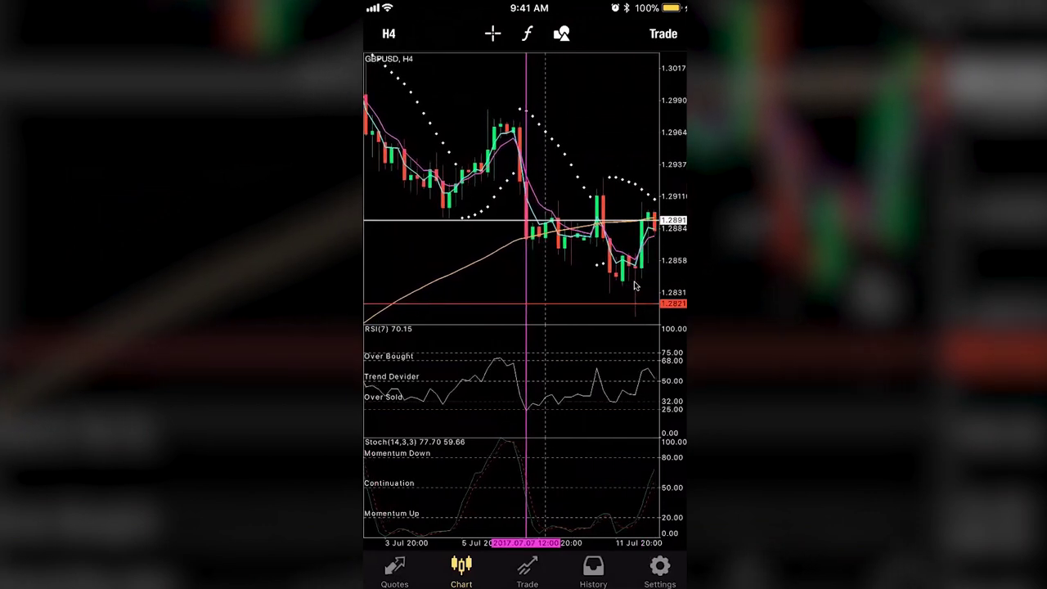
{"action": "scroll", "coordinate": [634, 285], "scroll_direction": "right", "scroll_amount": 2}
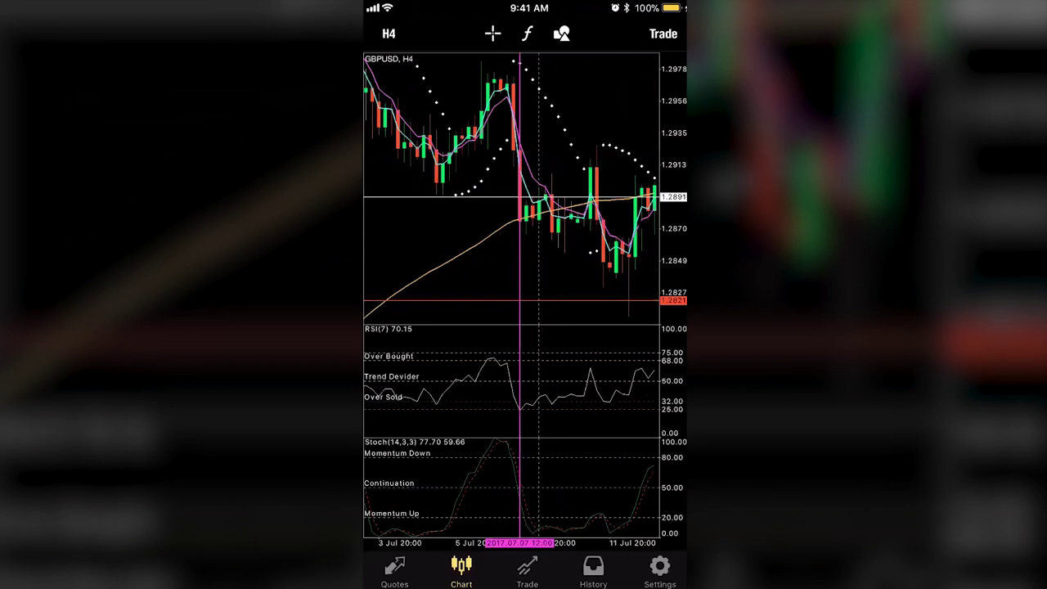
{"action": "scroll", "coordinate": [511, 294], "scroll_direction": "right", "scroll_amount": 1}
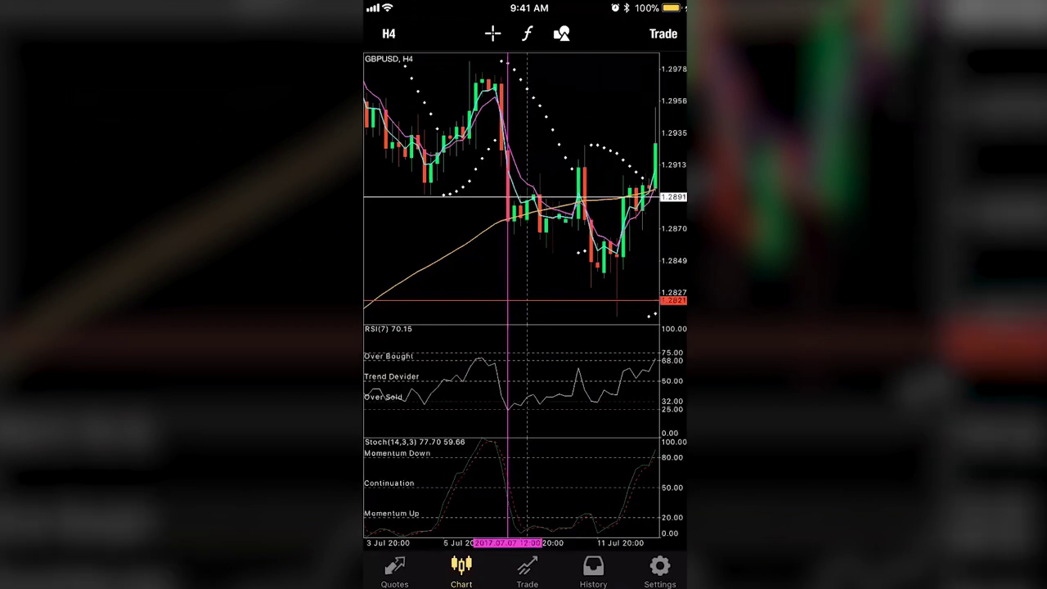
Step: Switch from MetaTrader 4 to TradingView and examine the GBPUSD 15m price action around 5 April 2018
{"action": "scroll", "coordinate": [511, 294], "scroll_direction": "right", "scroll_amount": 1}
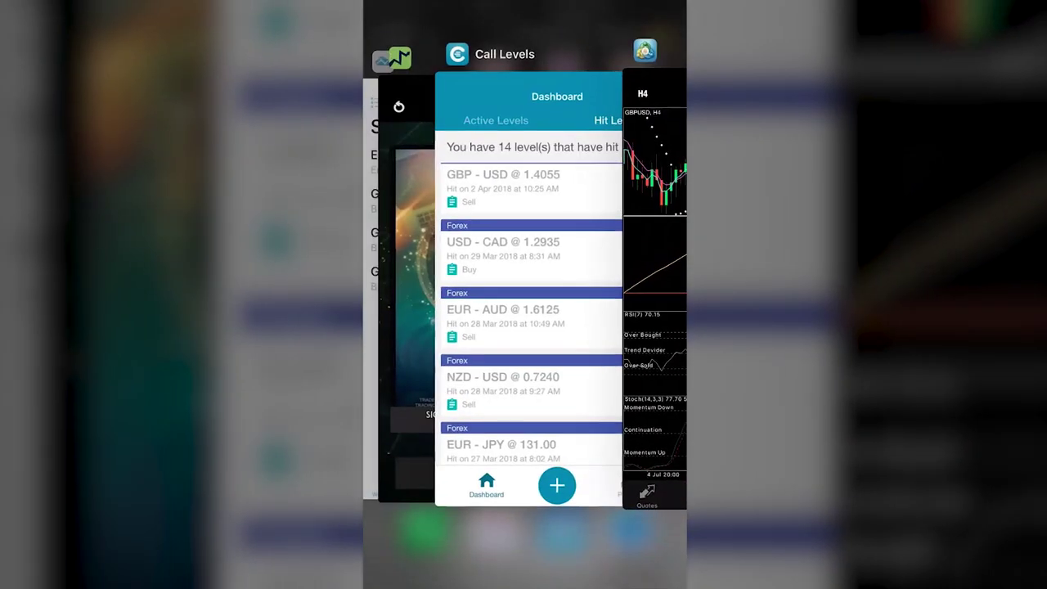
{"action": "left_click_drag", "start_coordinate": [458, 229], "coordinate": [639, 227]}
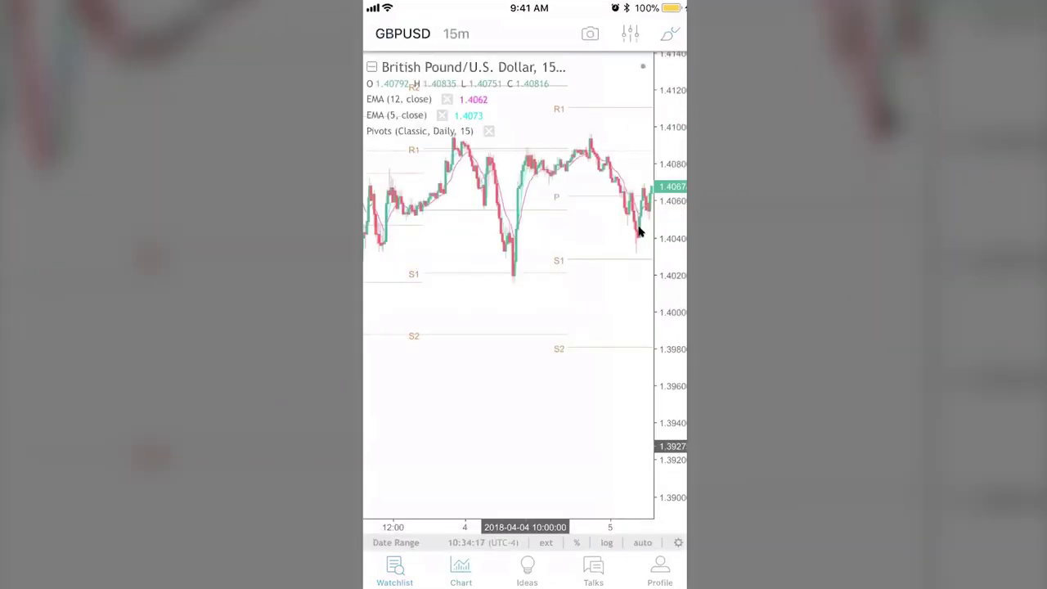
{"action": "scroll", "coordinate": [640, 232], "scroll_direction": "right", "scroll_amount": 5}
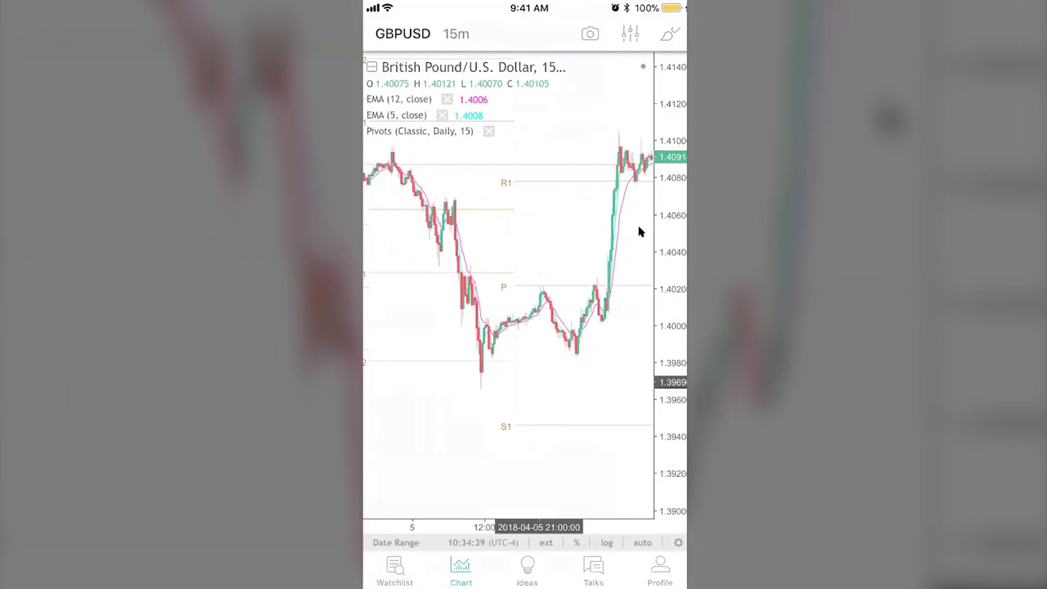
{"action": "scroll", "coordinate": [639, 233], "scroll_direction": "left", "scroll_amount": 5}
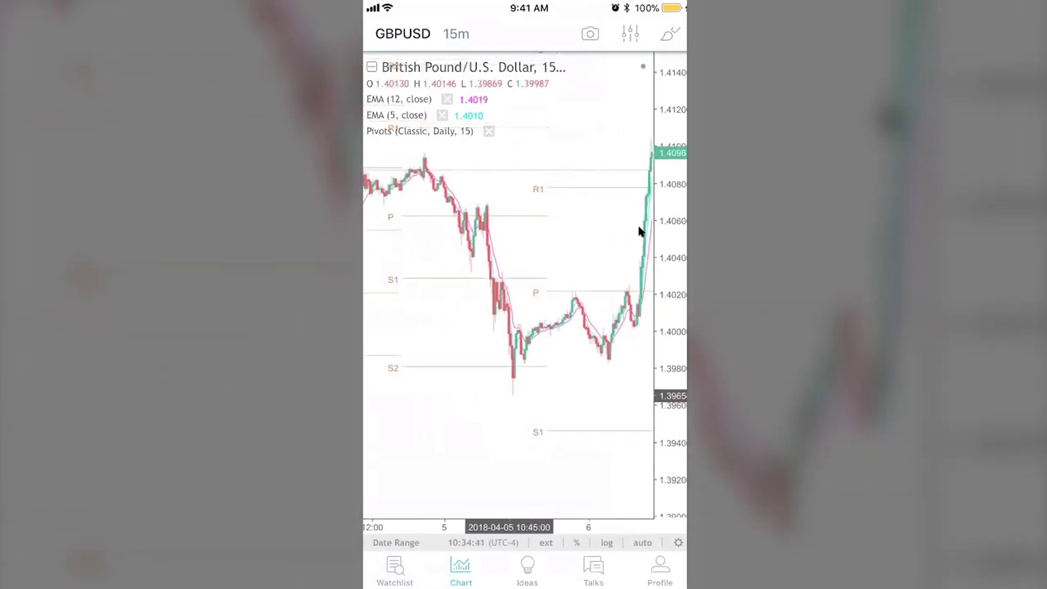
{"action": "scroll", "coordinate": [640, 232], "scroll_direction": "left", "scroll_amount": 1}
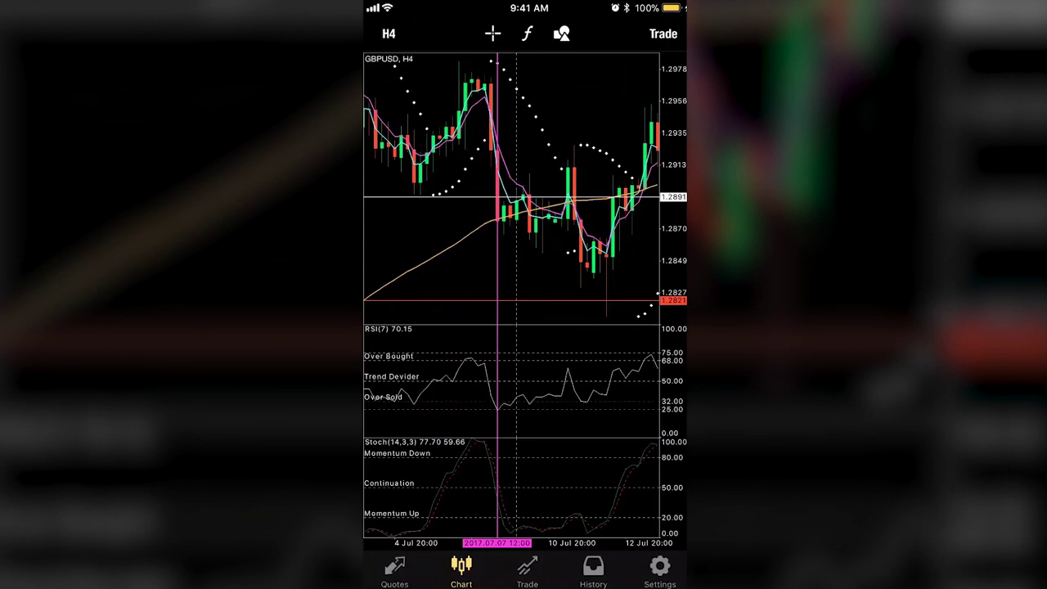
Step: In MetaTrader 4, advance GBPUSD H4 through 13 July 2017 to examine the move above 1.2891, and return to the candles around 7 July
{"action": "scroll", "coordinate": [511, 294], "scroll_direction": "right", "scroll_amount": 1}
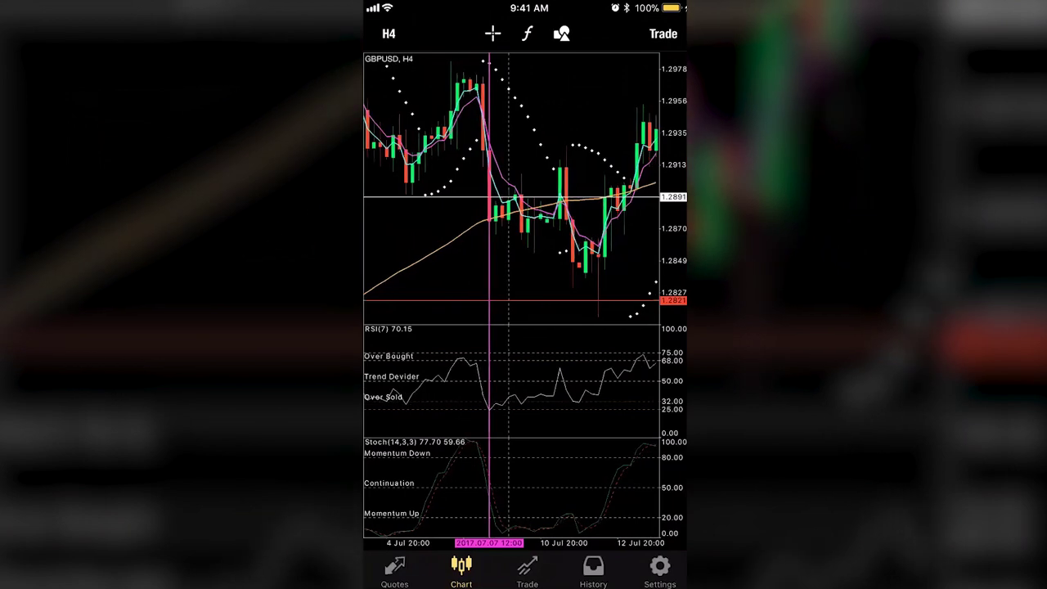
{"action": "scroll", "coordinate": [511, 295], "scroll_direction": "right", "scroll_amount": 2}
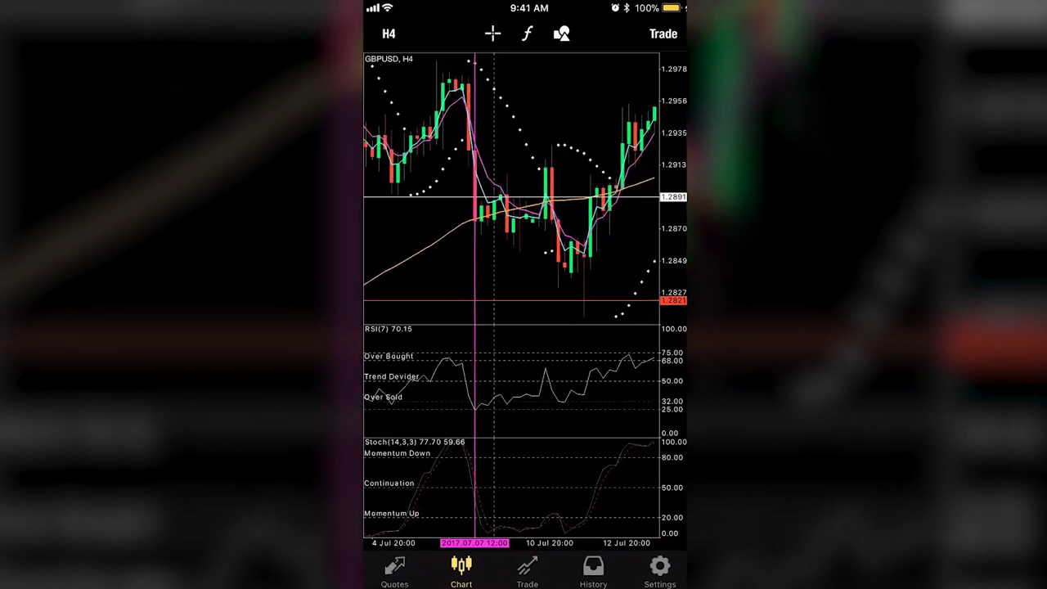
{"action": "scroll", "coordinate": [512, 294], "scroll_direction": "right", "scroll_amount": 1}
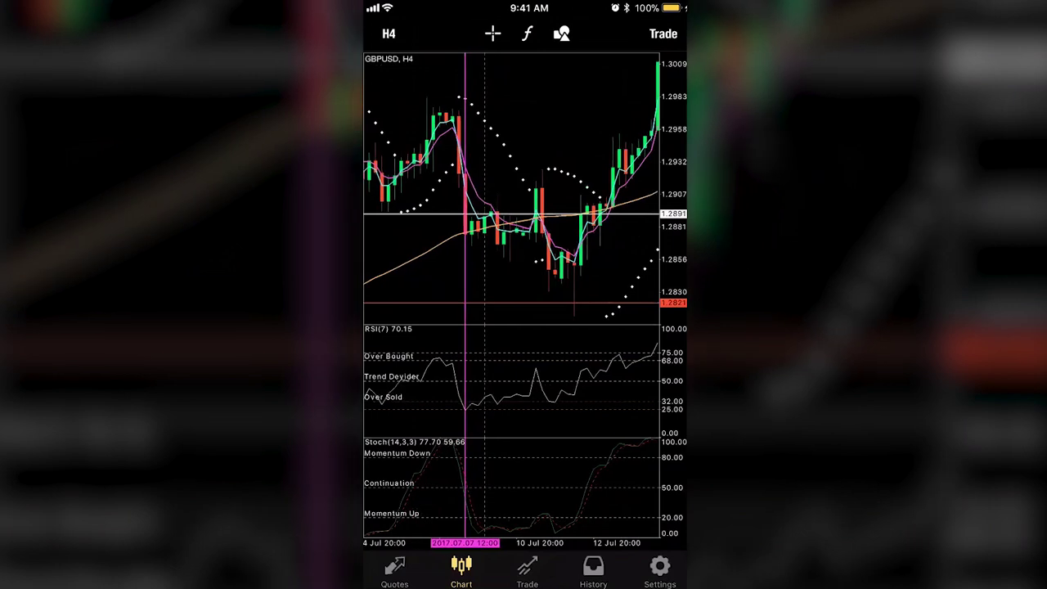
{"action": "scroll", "coordinate": [512, 294], "scroll_direction": "right", "scroll_amount": 3}
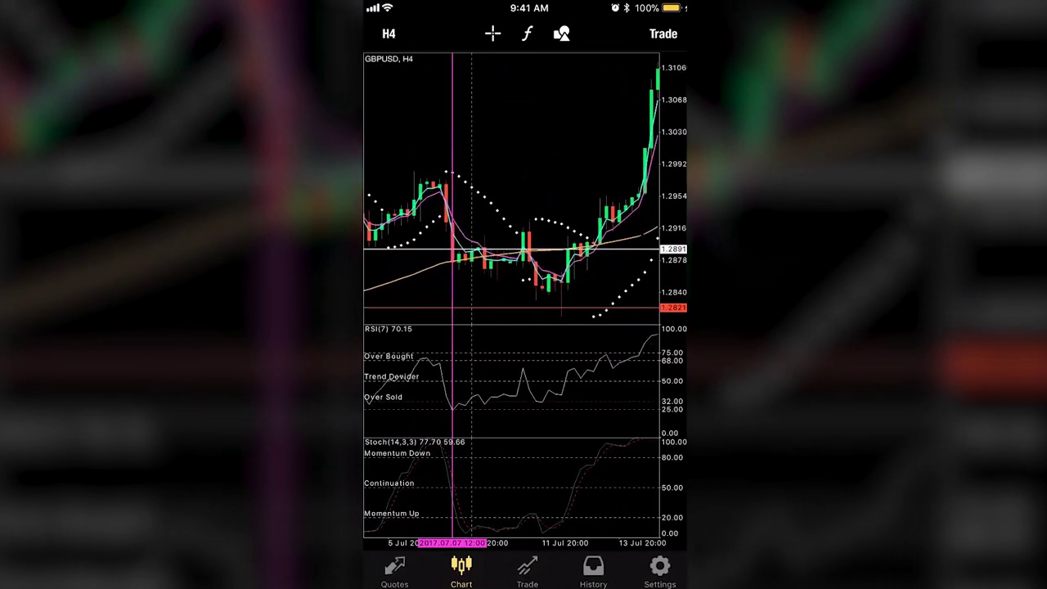
{"action": "scroll", "coordinate": [511, 295], "scroll_direction": "left", "scroll_amount": 1}
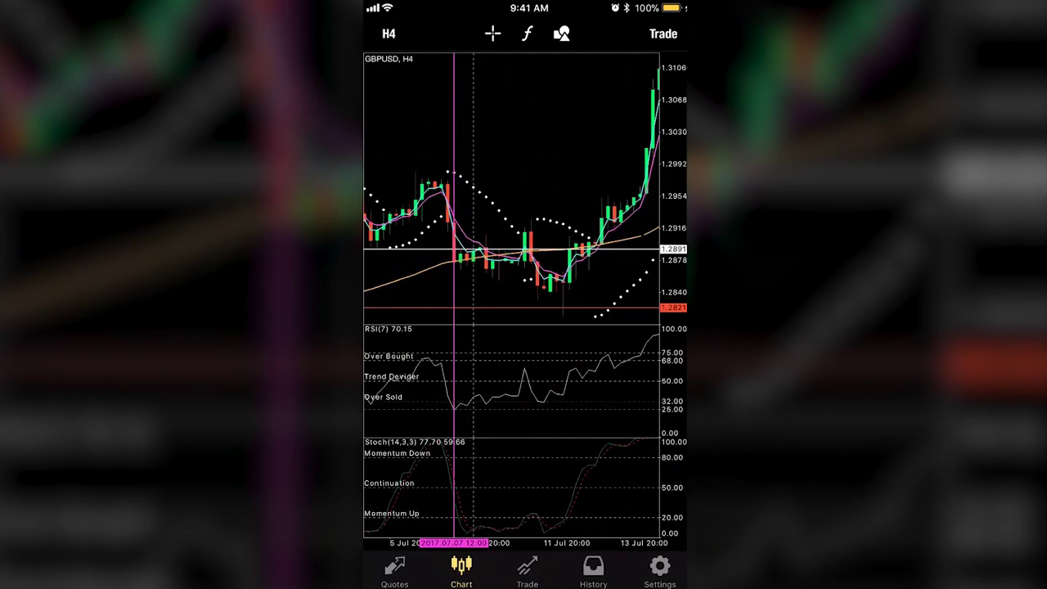
{"action": "scroll", "coordinate": [511, 294], "scroll_direction": "left", "scroll_amount": 3}
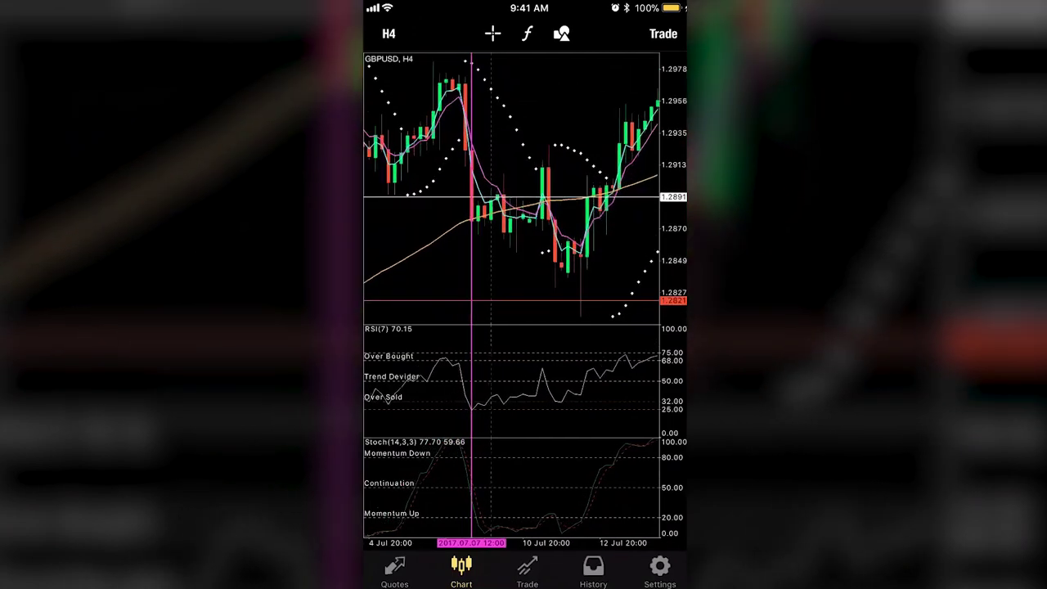
{"action": "scroll", "coordinate": [511, 294], "scroll_direction": "left", "scroll_amount": 1}
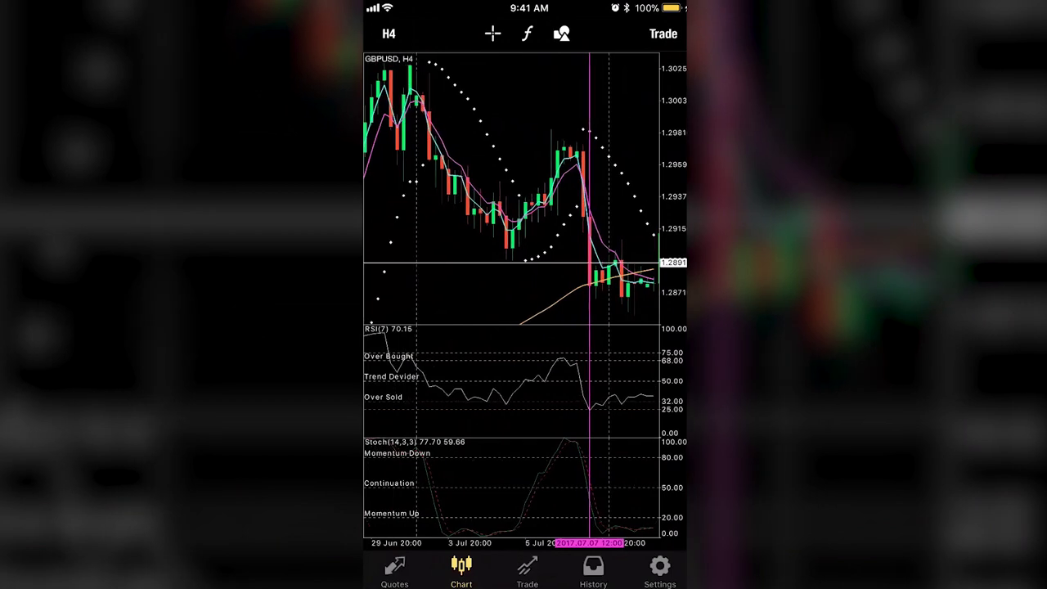
Step: Replay GBPUSD H4 from 10 July through 17 July 2017 and examine the price moving away from the 1.2891 and 1.2821 lines
{"action": "scroll", "coordinate": [512, 295], "scroll_direction": "right", "scroll_amount": 1}
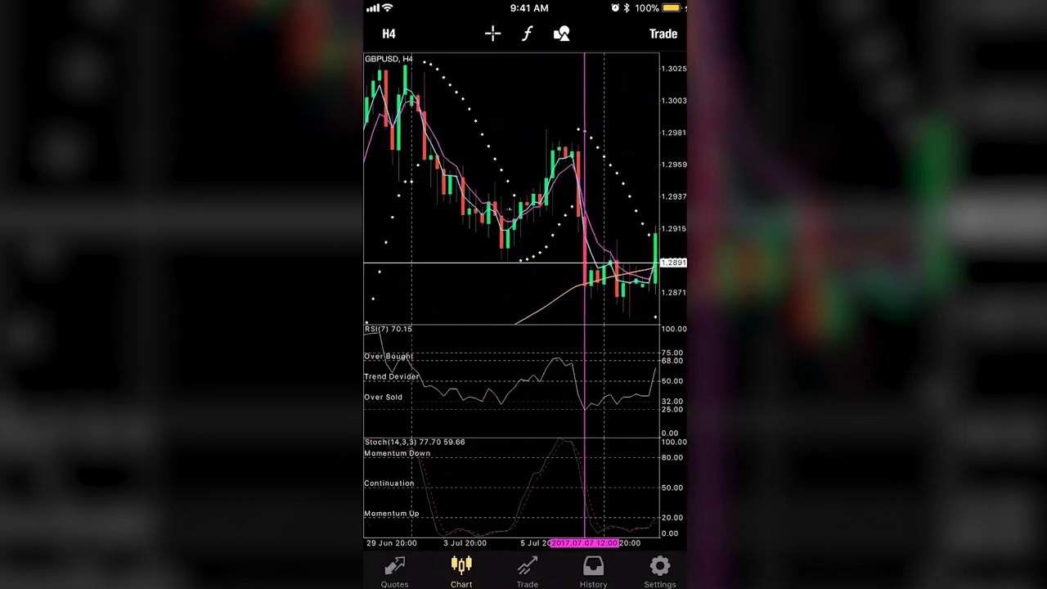
{"action": "scroll", "coordinate": [517, 237], "scroll_direction": "right", "scroll_amount": 3}
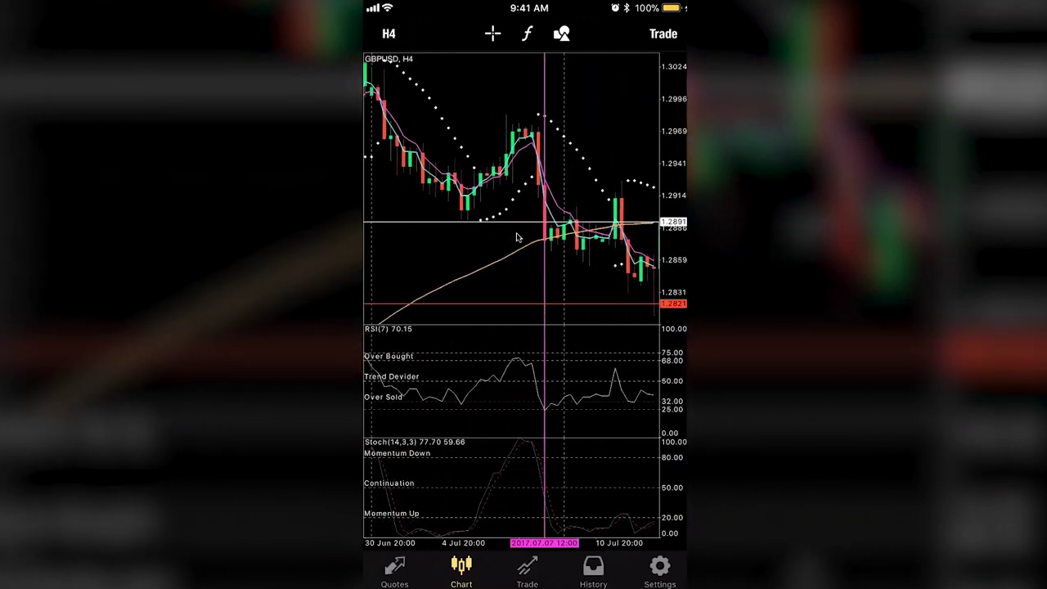
{"action": "scroll", "coordinate": [516, 236], "scroll_direction": "right", "scroll_amount": 3}
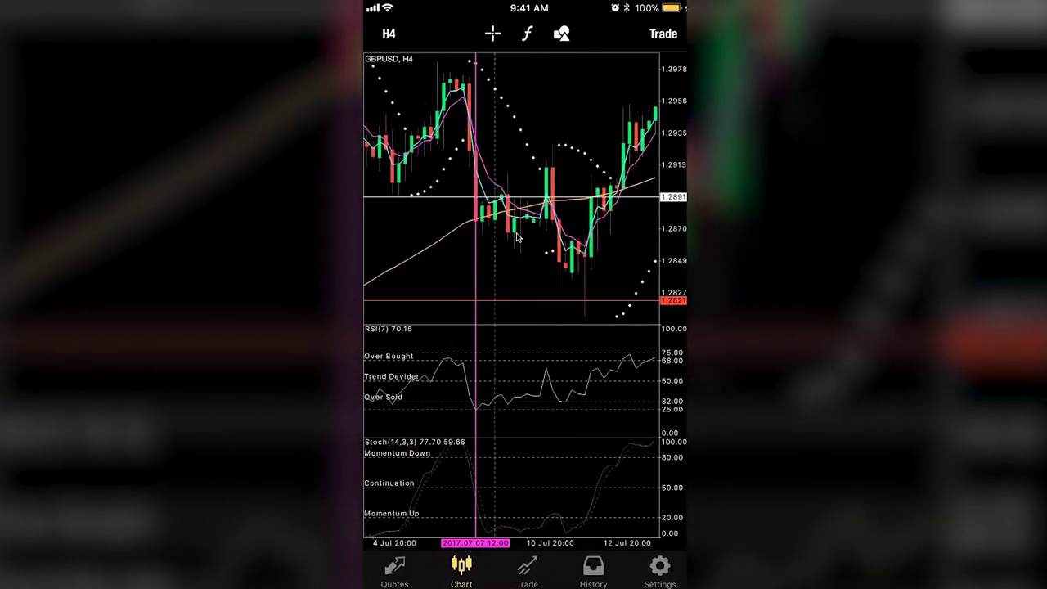
{"action": "scroll", "coordinate": [517, 238], "scroll_direction": "right", "scroll_amount": 2}
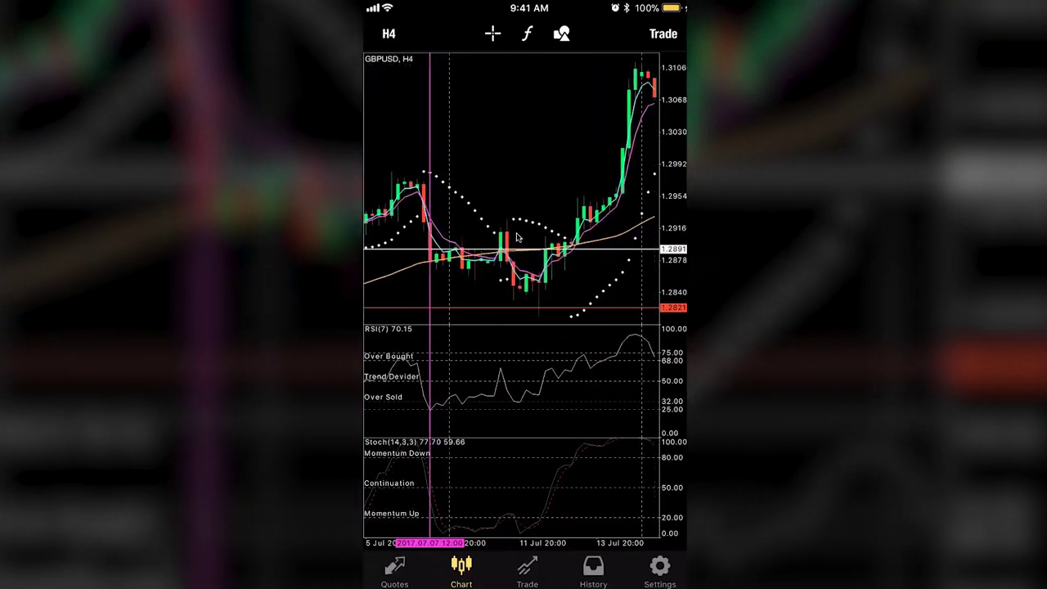
{"action": "scroll", "coordinate": [517, 236], "scroll_direction": "right", "scroll_amount": 3}
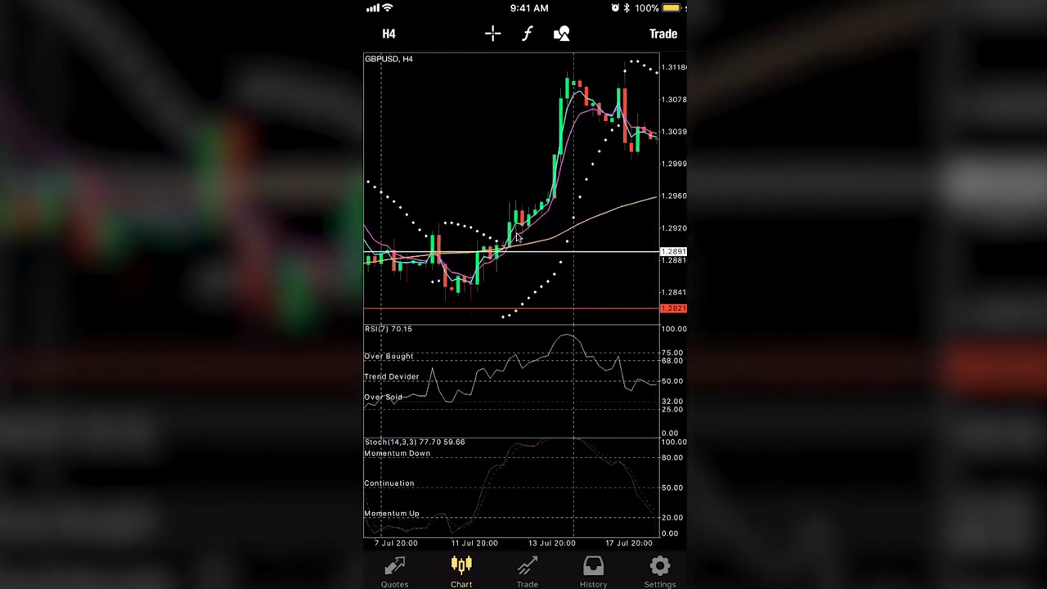
Step: Shift the GBPUSD H4 chart back and forth between 13 and 17 July 2017 and examine the candles and RSI around the peak
{"action": "scroll", "coordinate": [505, 236], "scroll_direction": "left", "scroll_amount": 3}
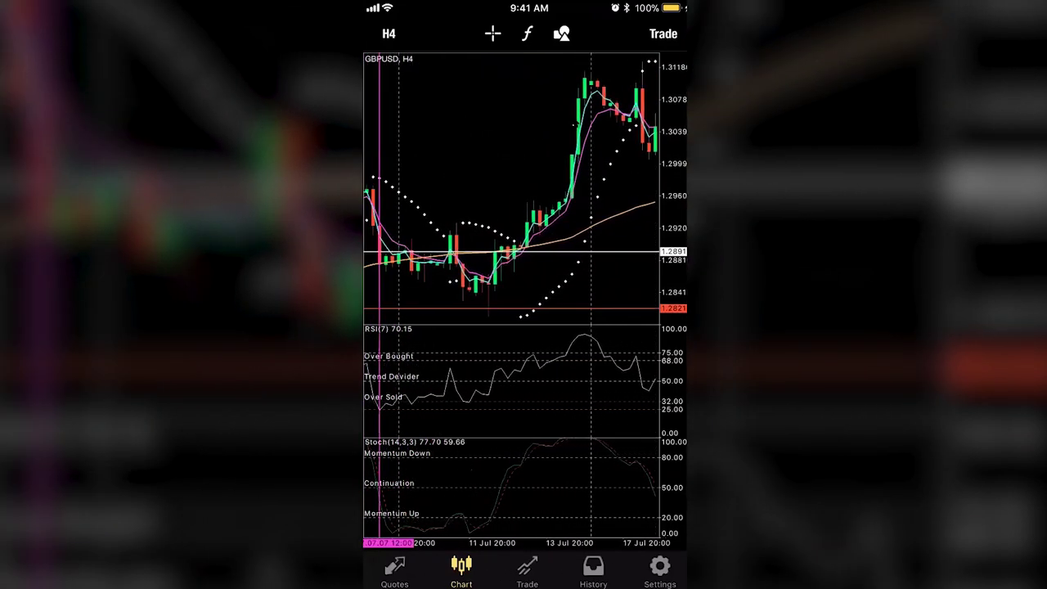
{"action": "scroll", "coordinate": [512, 237], "scroll_direction": "right", "scroll_amount": 1}
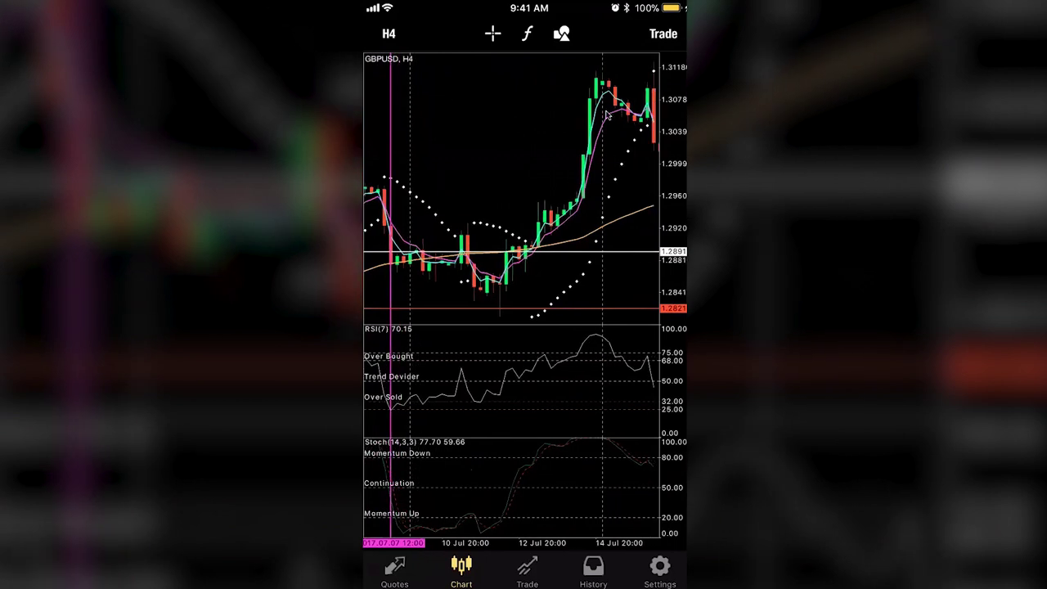
{"action": "scroll", "coordinate": [636, 113], "scroll_direction": "right", "scroll_amount": 1}
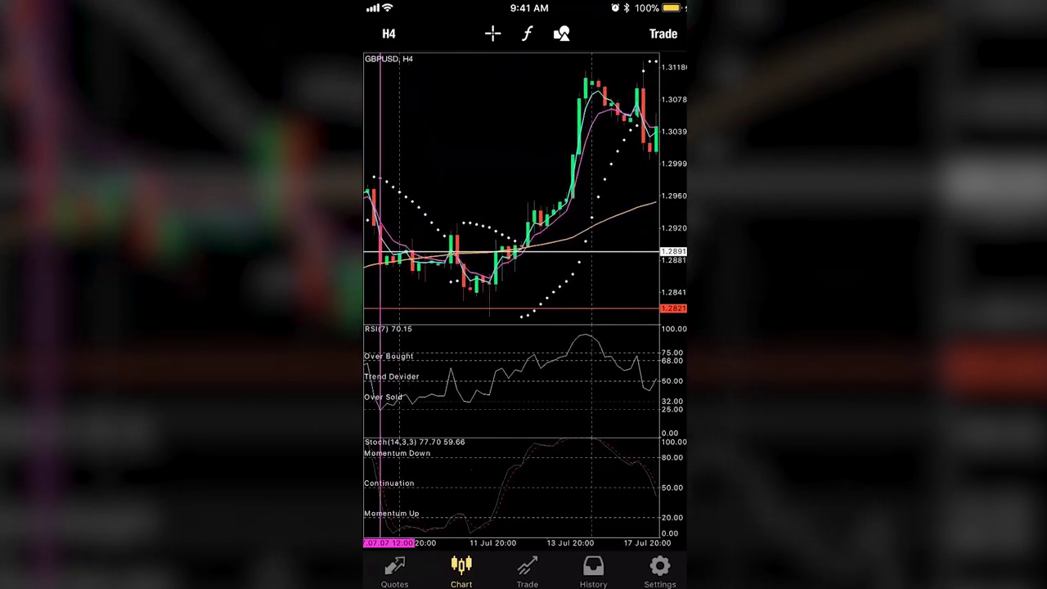
{"action": "scroll", "coordinate": [511, 295], "scroll_direction": "right", "scroll_amount": 1}
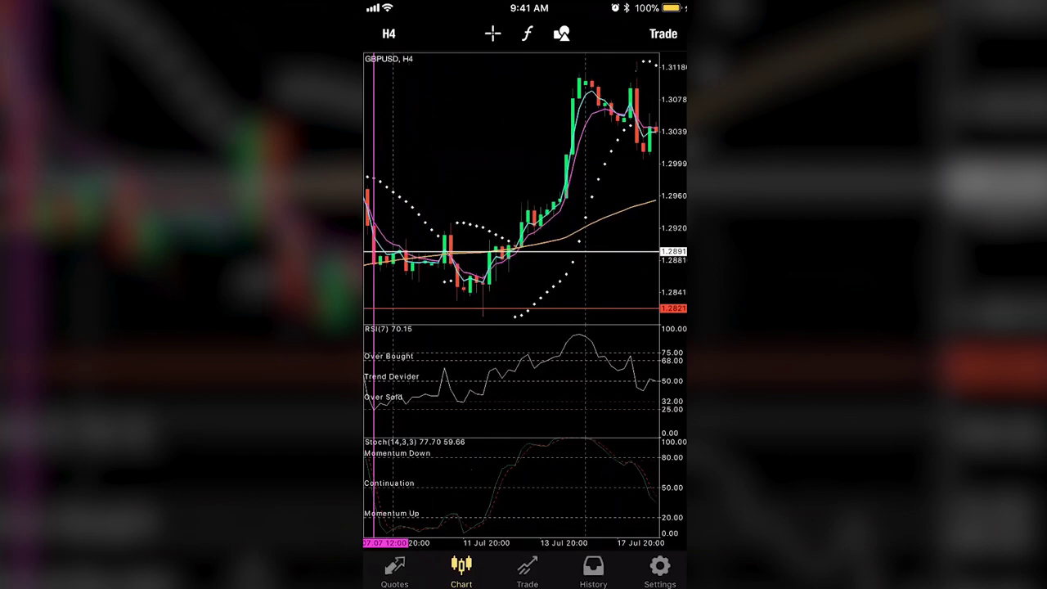
{"action": "scroll", "coordinate": [511, 295], "scroll_direction": "left", "scroll_amount": 1}
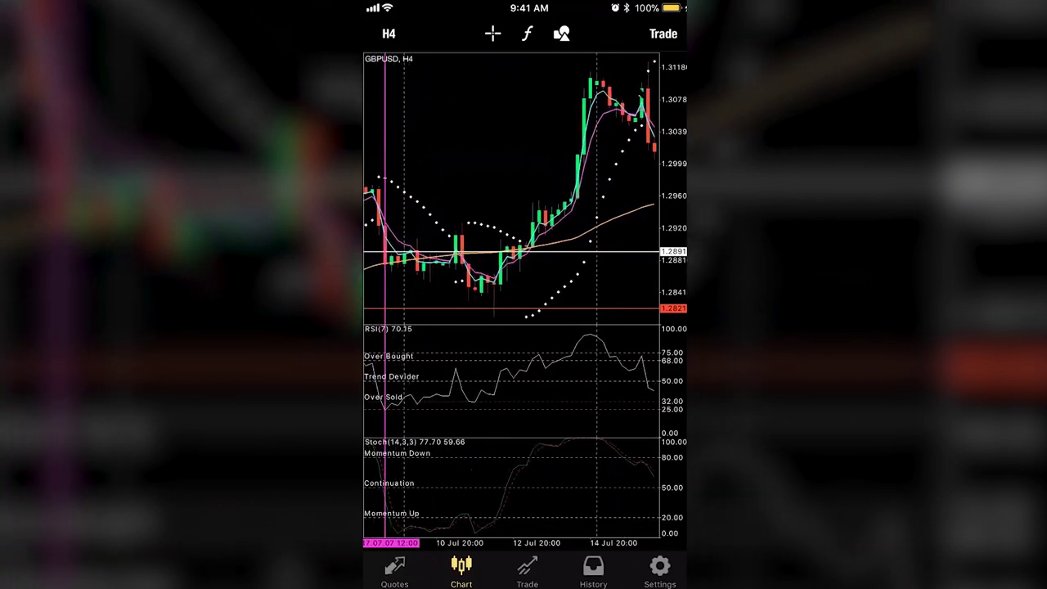
{"action": "scroll", "coordinate": [511, 296], "scroll_direction": "left", "scroll_amount": 3}
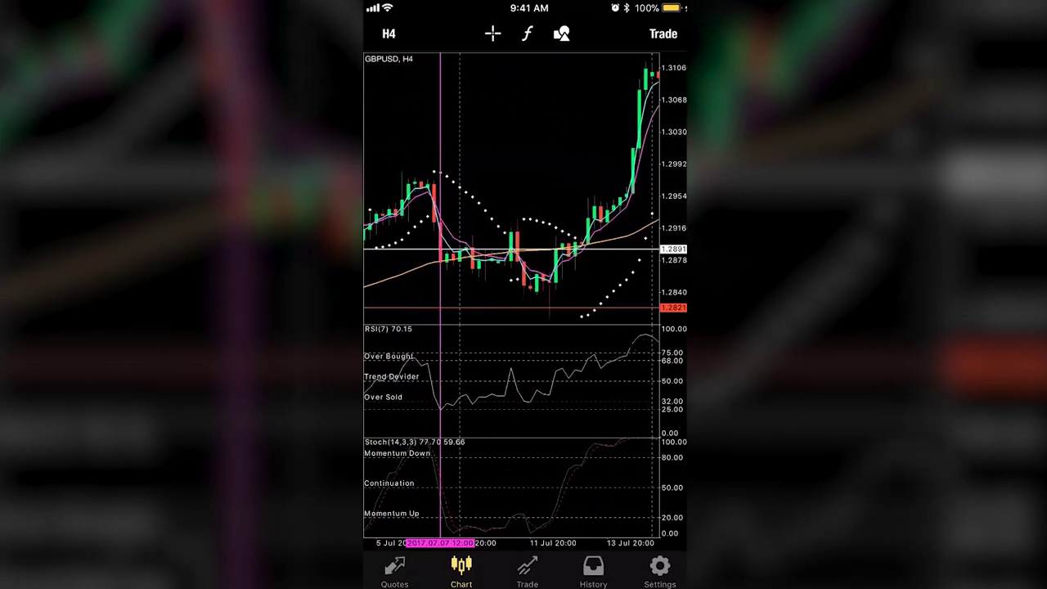
{"action": "scroll", "coordinate": [649, 340], "scroll_direction": "right", "scroll_amount": 1}
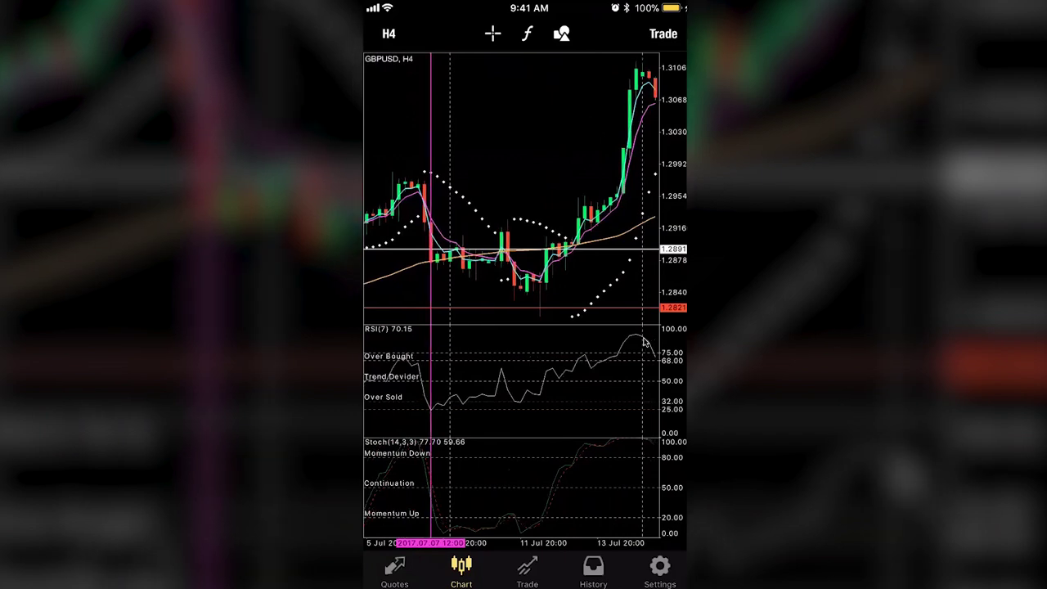
Step: Switch to TradingView's GBPUSD 15m chart
{"action": "key", "text": "super"}
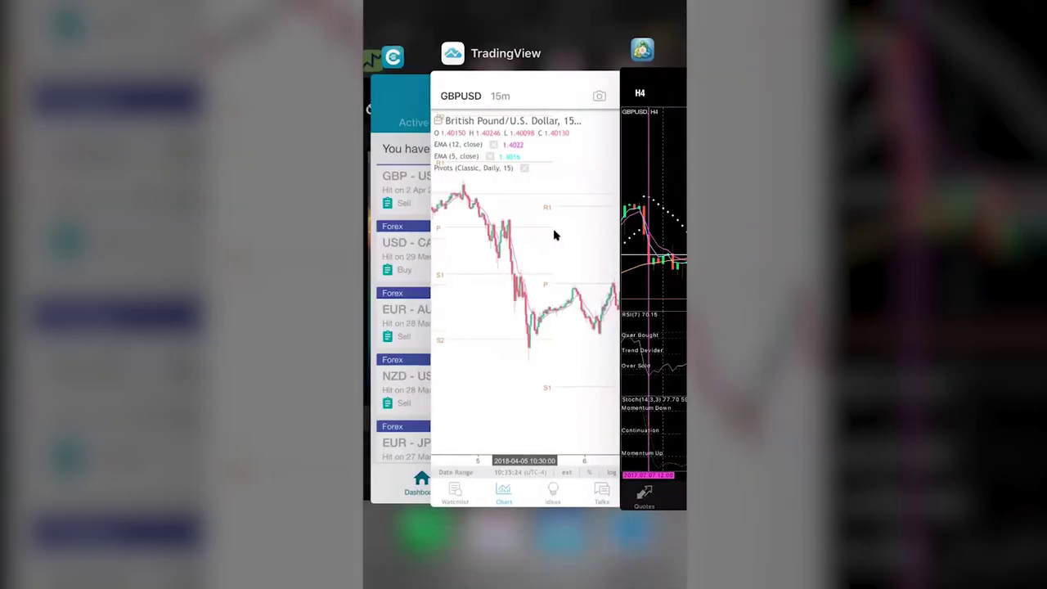
{"action": "left_click", "coordinate": [567, 271]}
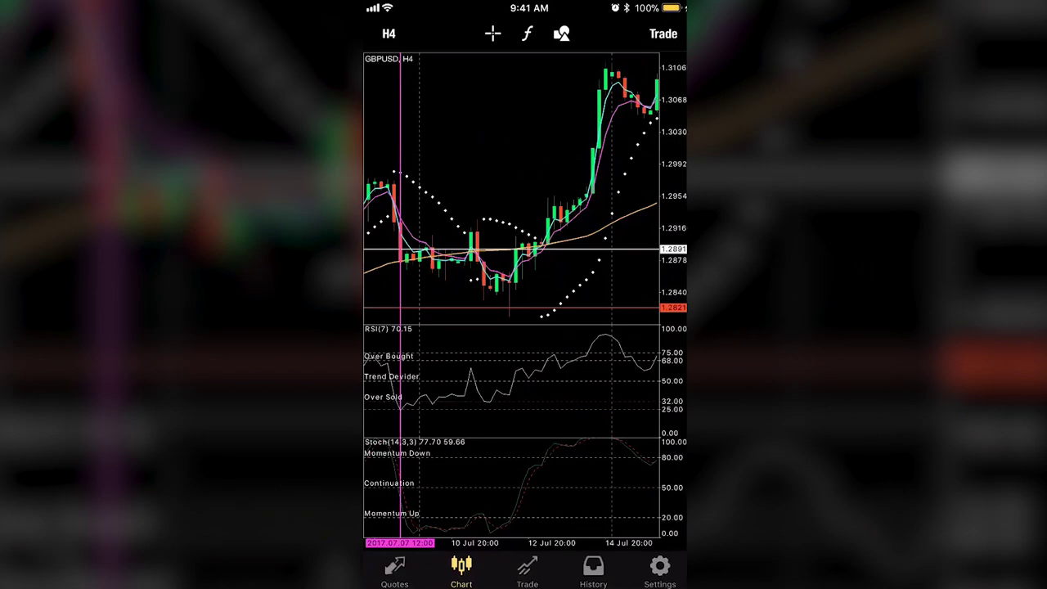
Step: Move MetaTrader 4's GBPUSD H4 chart ahead to September 2017 and examine the price around the 1.3487 line and the 15 September marker
{"action": "scroll", "coordinate": [511, 188], "scroll_direction": "right", "scroll_amount": 15}
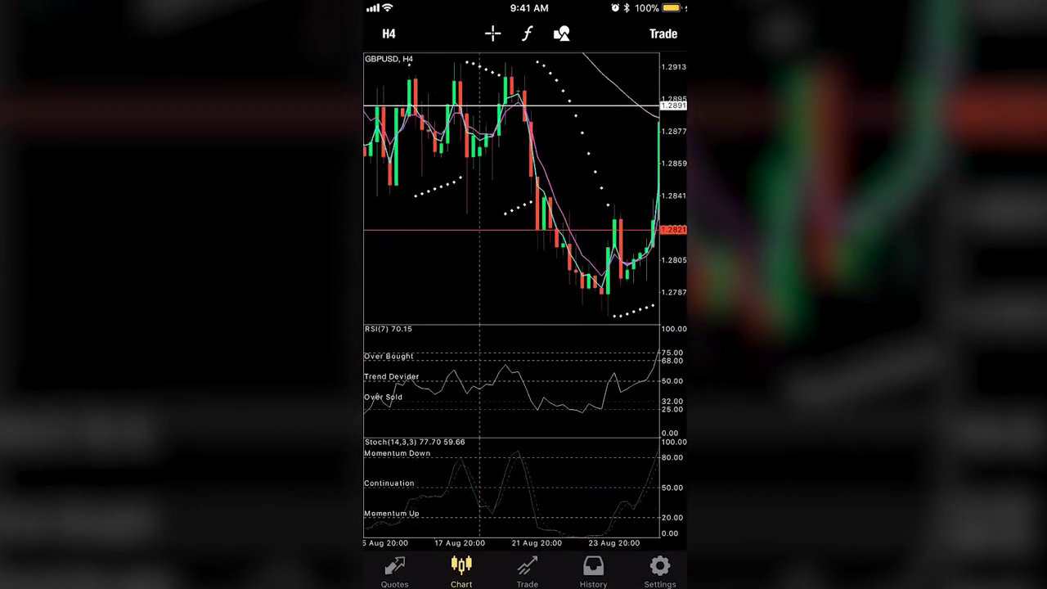
{"action": "scroll", "coordinate": [512, 188], "scroll_direction": "right", "scroll_amount": 15}
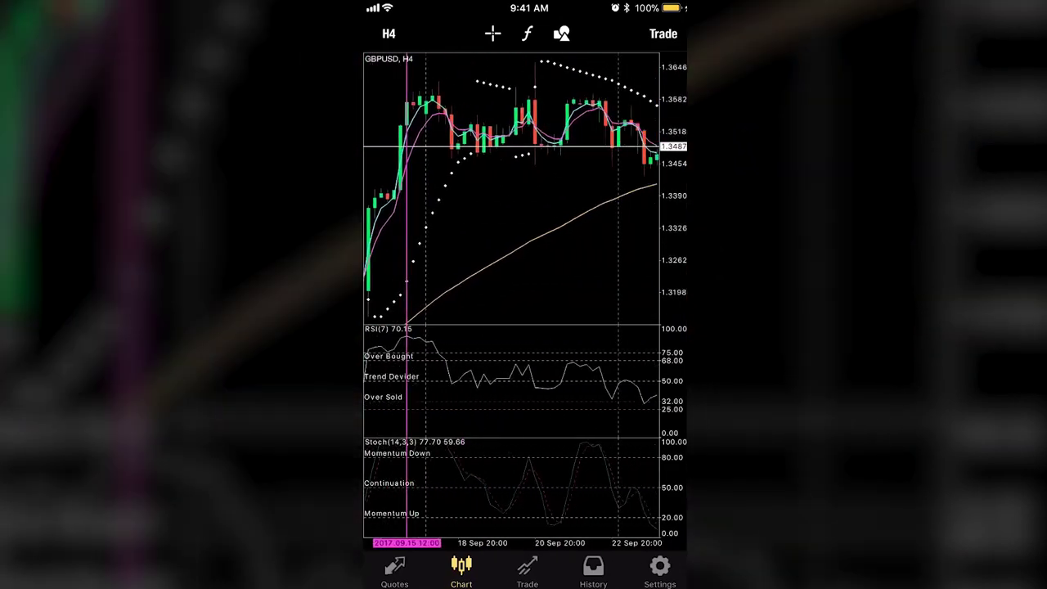
{"action": "scroll", "coordinate": [511, 188], "scroll_direction": "left", "scroll_amount": 15}
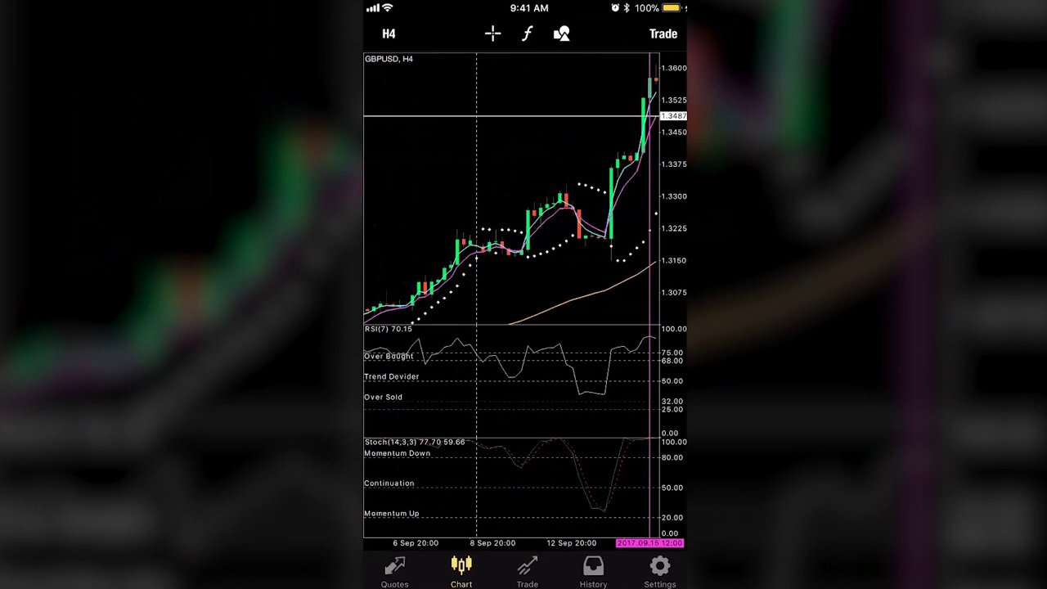
Step: Advance the GBPUSD H4 chart to early October 2017 and examine the price movement after the 1.3487 level
{"action": "scroll", "coordinate": [511, 295], "scroll_direction": "right", "scroll_amount": 1}
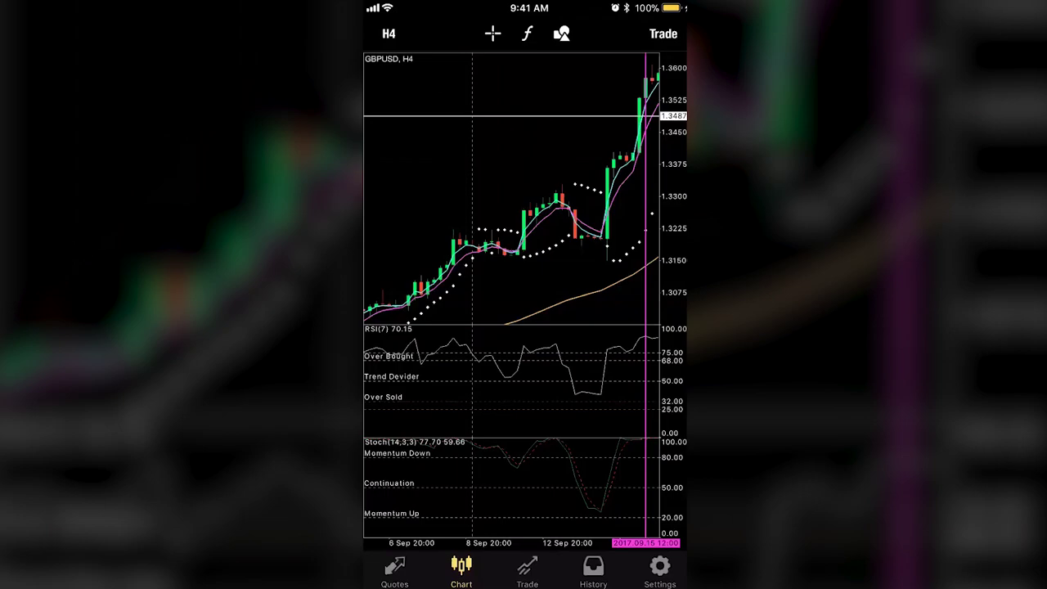
{"action": "scroll", "coordinate": [511, 189], "scroll_direction": "right", "scroll_amount": 10}
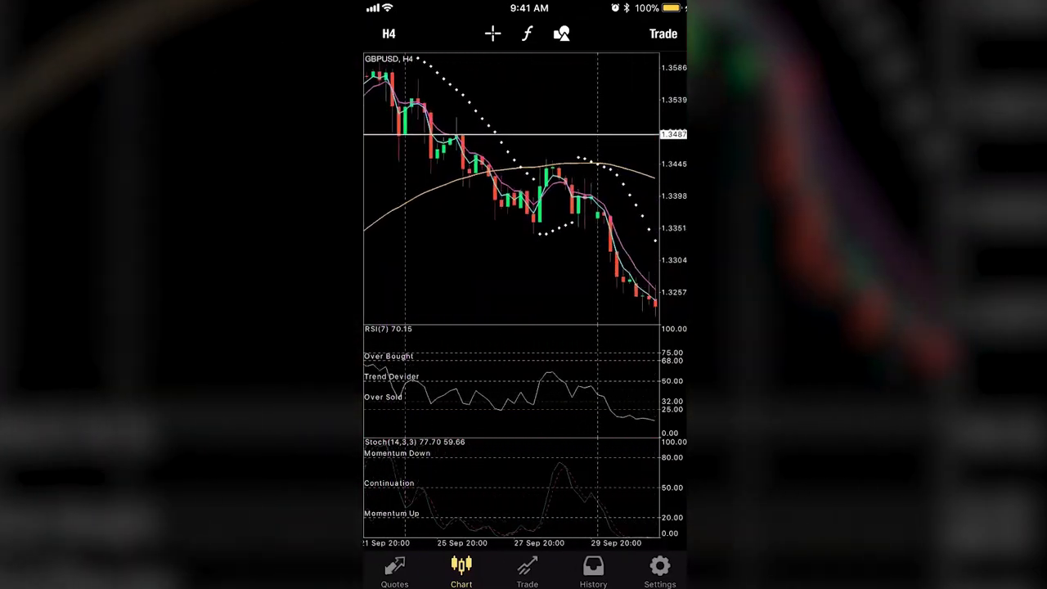
{"action": "scroll", "coordinate": [512, 188], "scroll_direction": "right", "scroll_amount": 10}
Step: Return to mid-August 2017 on GBPUSD H4 and trace the price from the 1.2821 and 1.2891 lines through 12 September
{"action": "scroll", "coordinate": [511, 188], "scroll_direction": "left", "scroll_amount": 15}
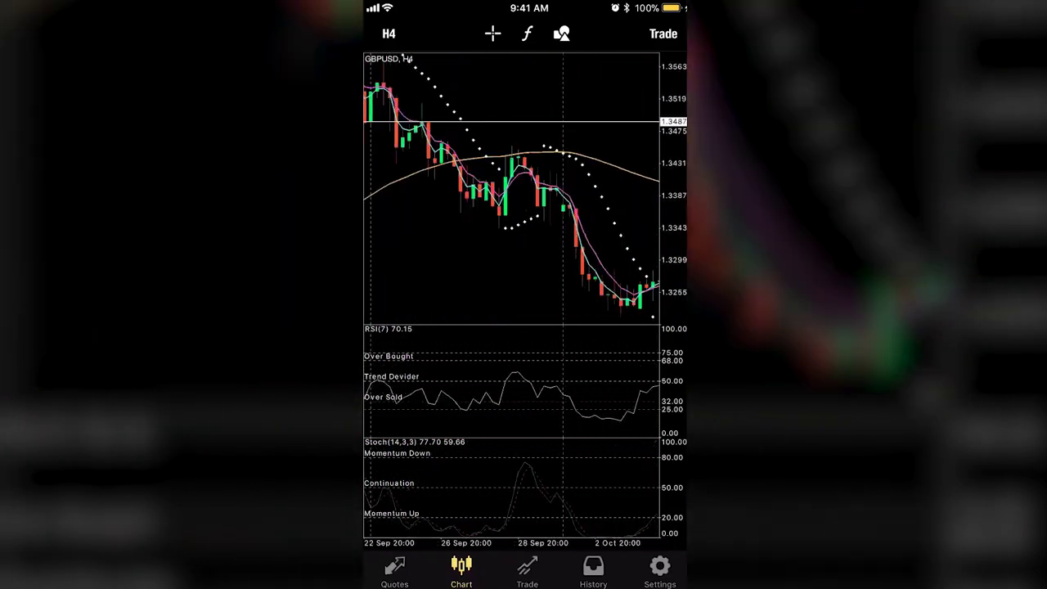
{"action": "scroll", "coordinate": [511, 188], "scroll_direction": "right", "scroll_amount": 10}
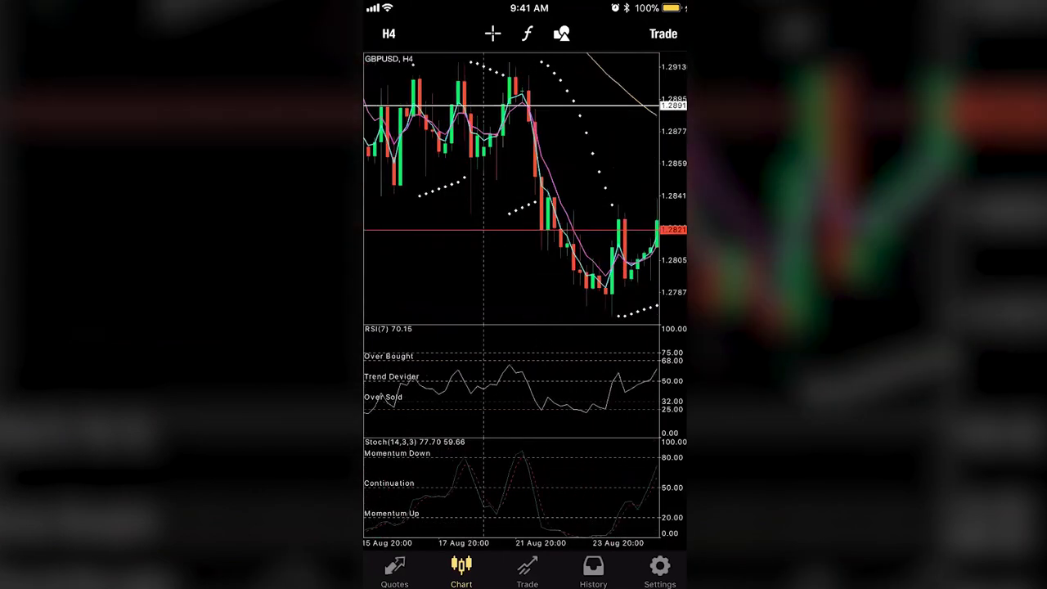
{"action": "scroll", "coordinate": [511, 188], "scroll_direction": "right", "scroll_amount": 10}
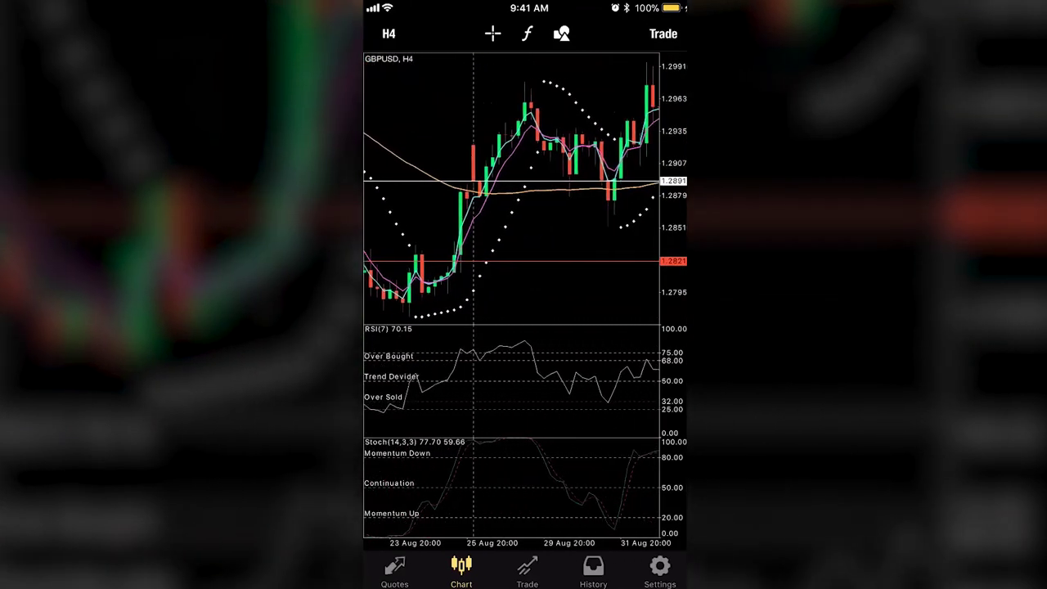
{"action": "scroll", "coordinate": [511, 188], "scroll_direction": "right", "scroll_amount": 10}
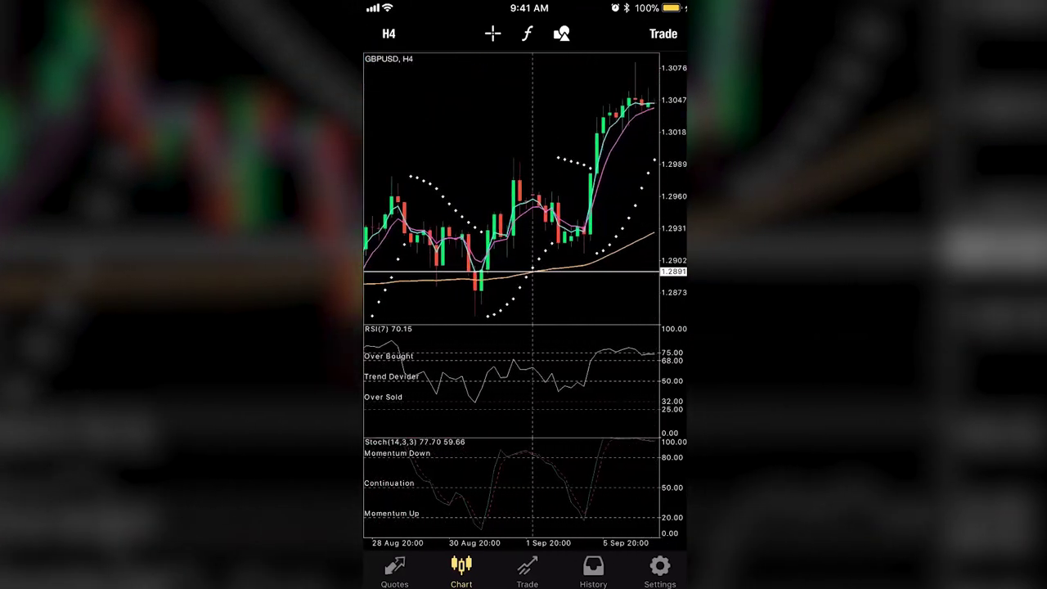
{"action": "scroll", "coordinate": [511, 188], "scroll_direction": "right", "scroll_amount": 3}
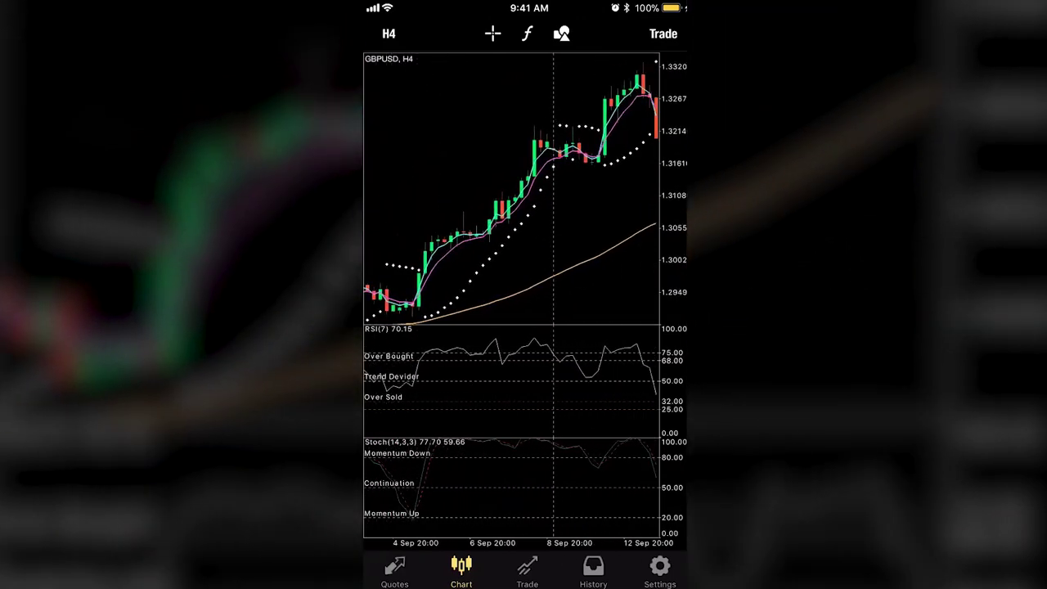